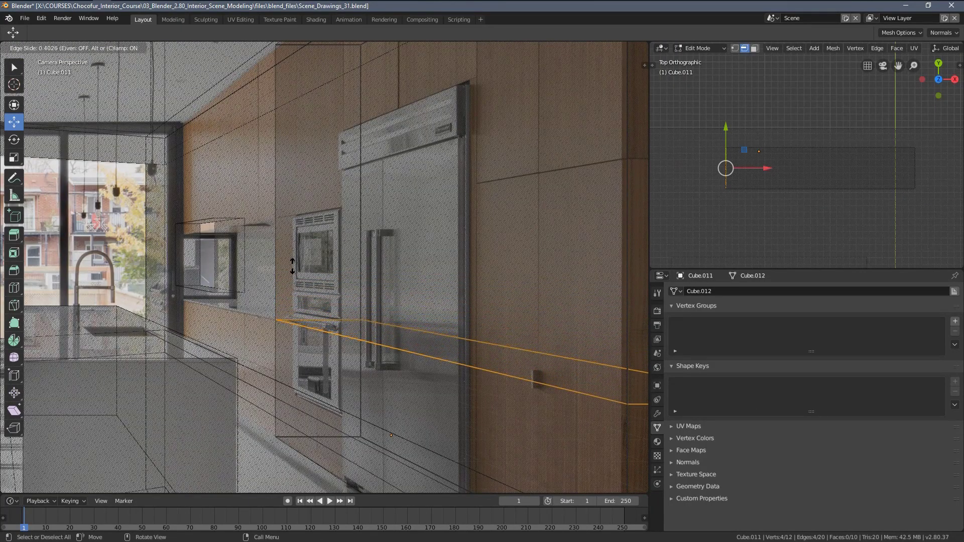
Slide the horizontal edge loop on the kitchen cabinet block and extrude its two selected faces about 0.48 m
left_click(293, 266)
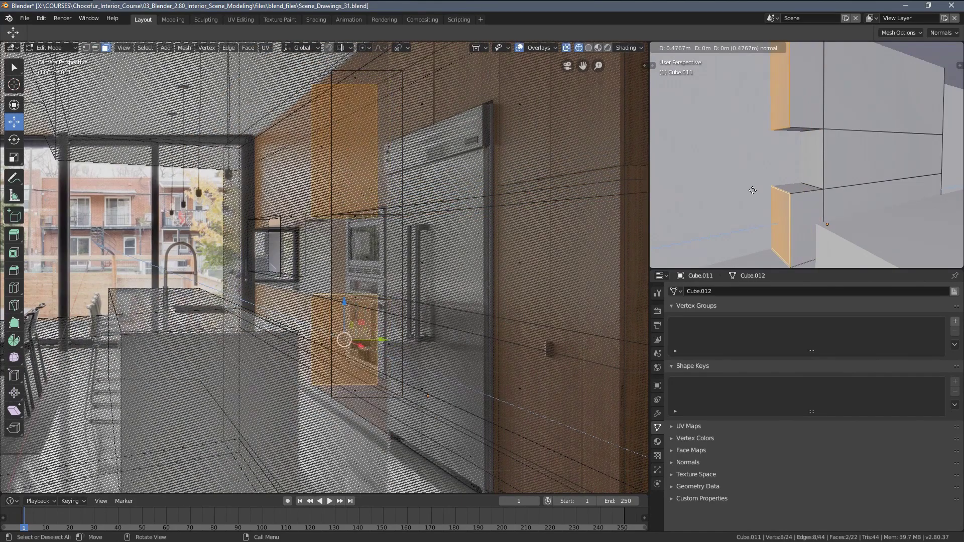
left_click(668, 190)
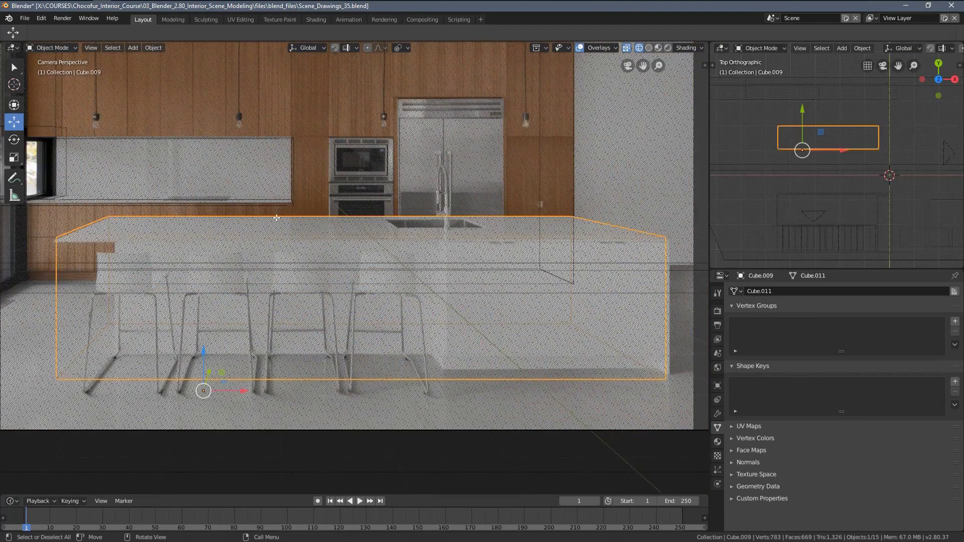
Open the kitchen island's mesh in Edit Mode and select all of its geometry
key("Tab")
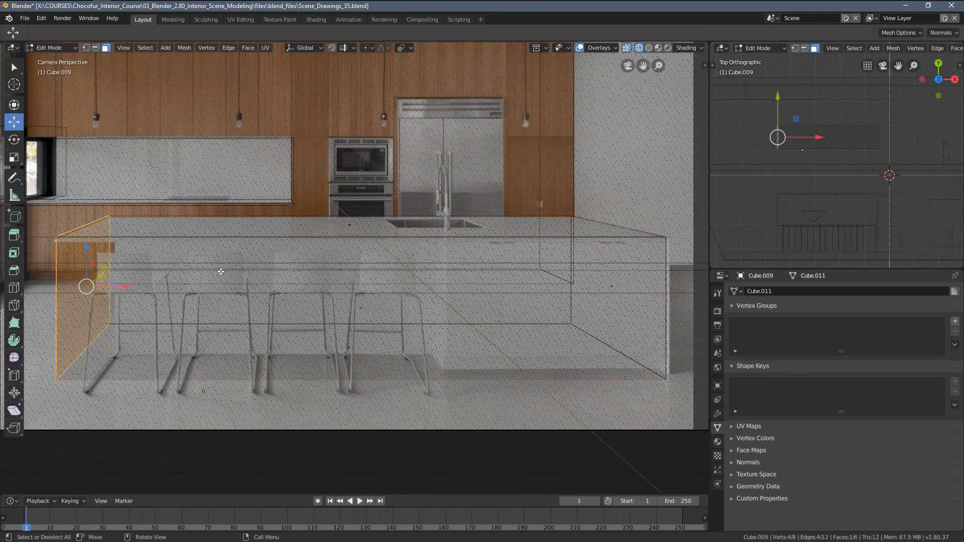
key("a")
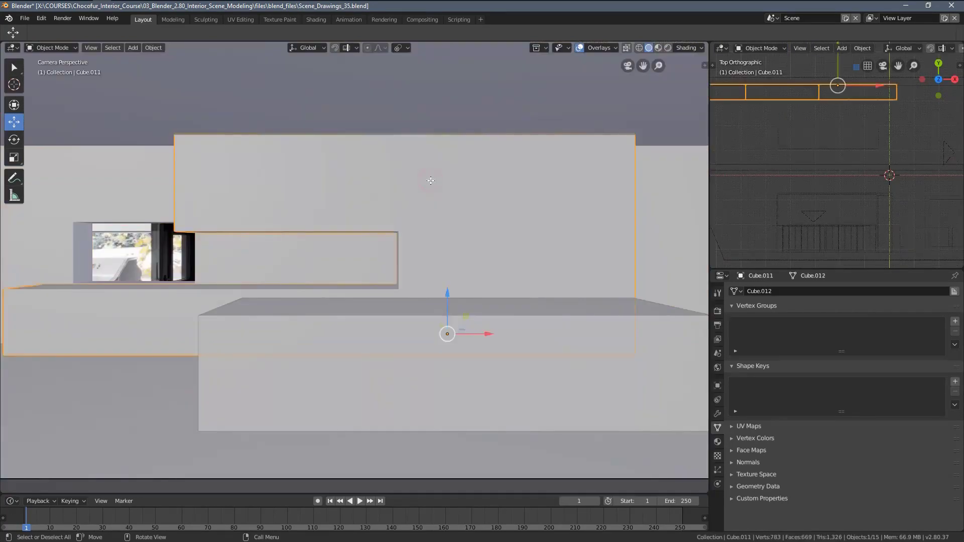
key("Tab")
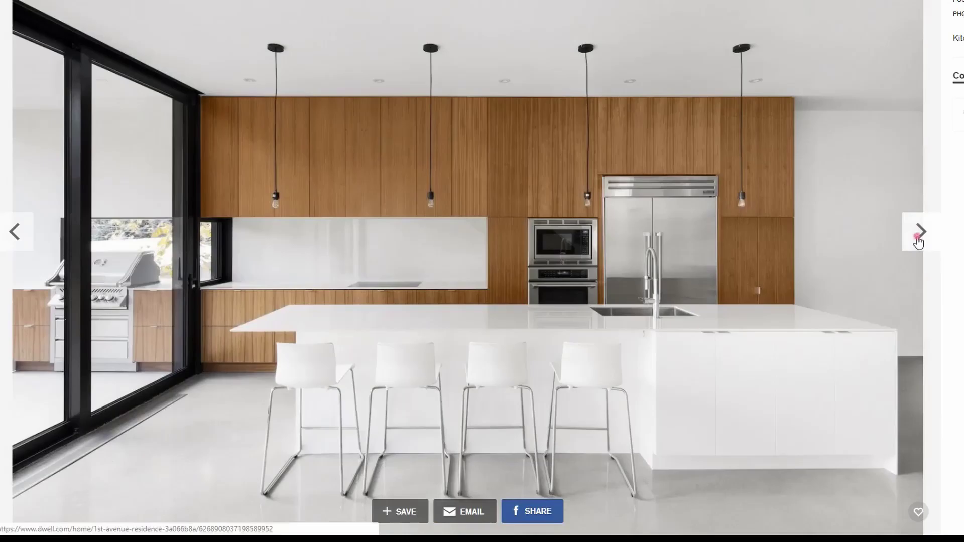
Page through the Dwell reference photos of the residence, past the kitchen and staircase pictures
left_click(918, 237)
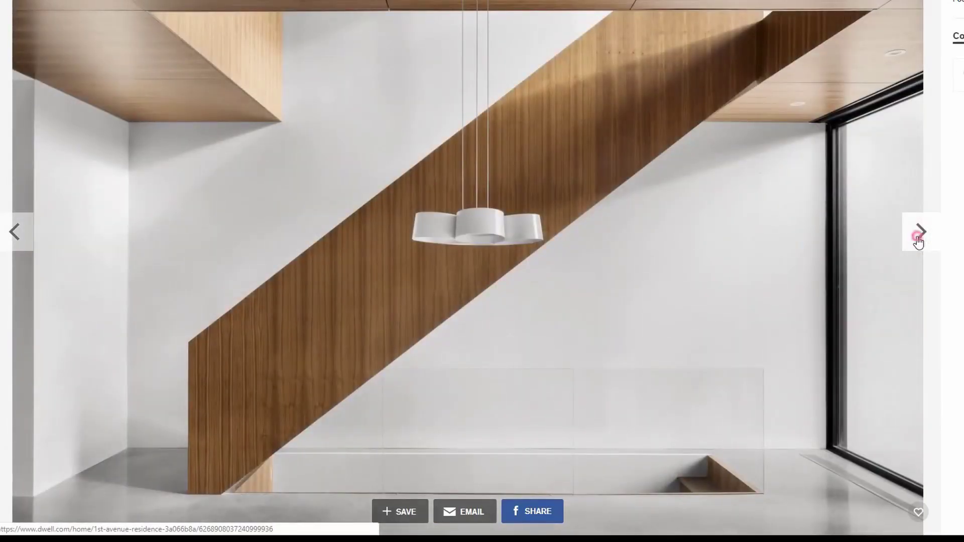
left_click(918, 240)
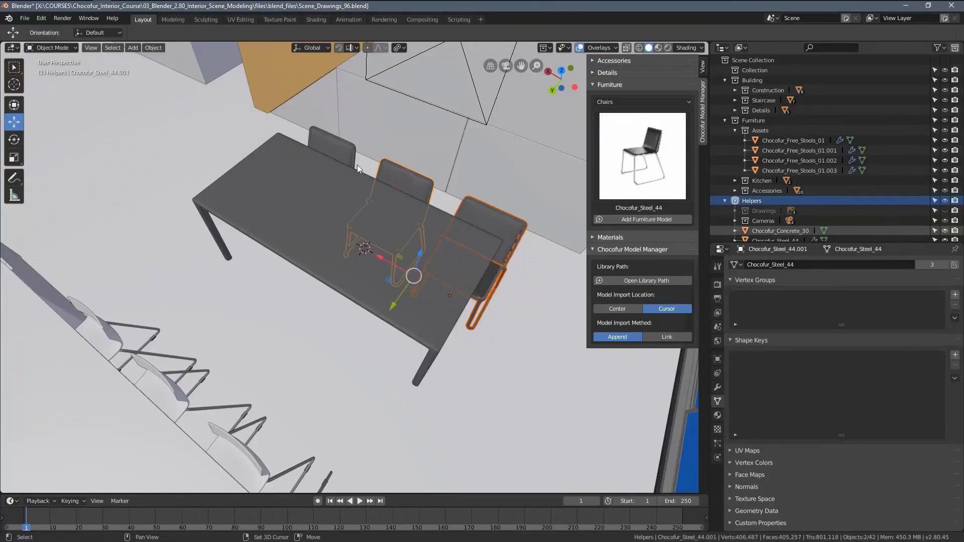
Place the three duplicated chairs along global Y on the opposite side of the dining table
middle_click_drag(357, 165, 403, 231)
left_click_drag(403, 231, 278, 261)
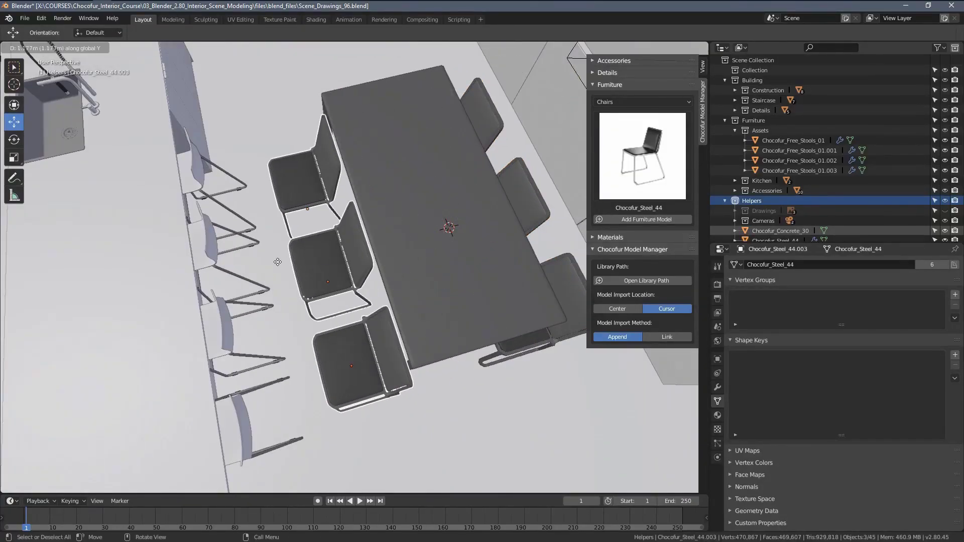
left_click(278, 262)
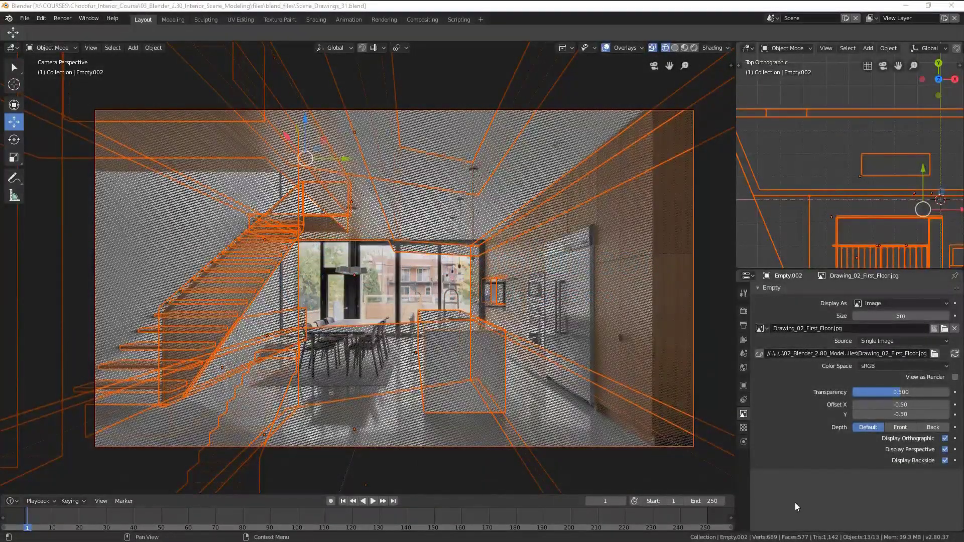
Switch the camera view to solid shading, then select the kitchen island block and frame it
left_click(796, 503)
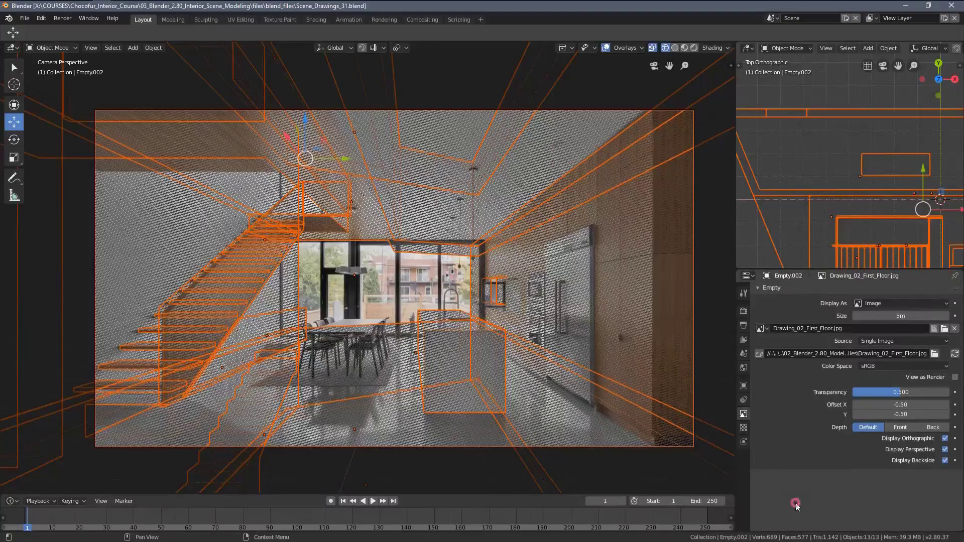
middle_click_drag(522, 365, 485, 334, "shift")
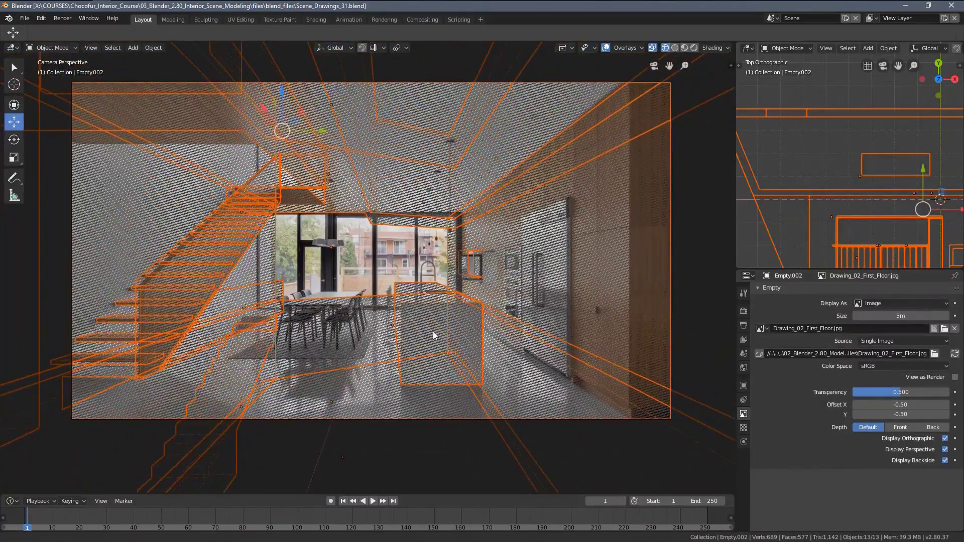
scroll(433, 332, "up", 1)
key("z")
left_click(438, 317)
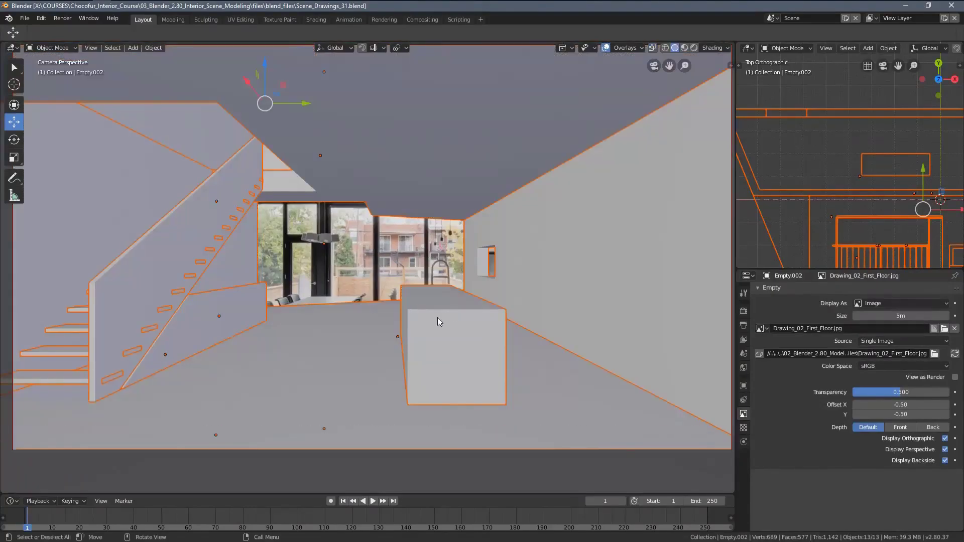
left_click(438, 318)
middle_click_drag(451, 308, 397, 294)
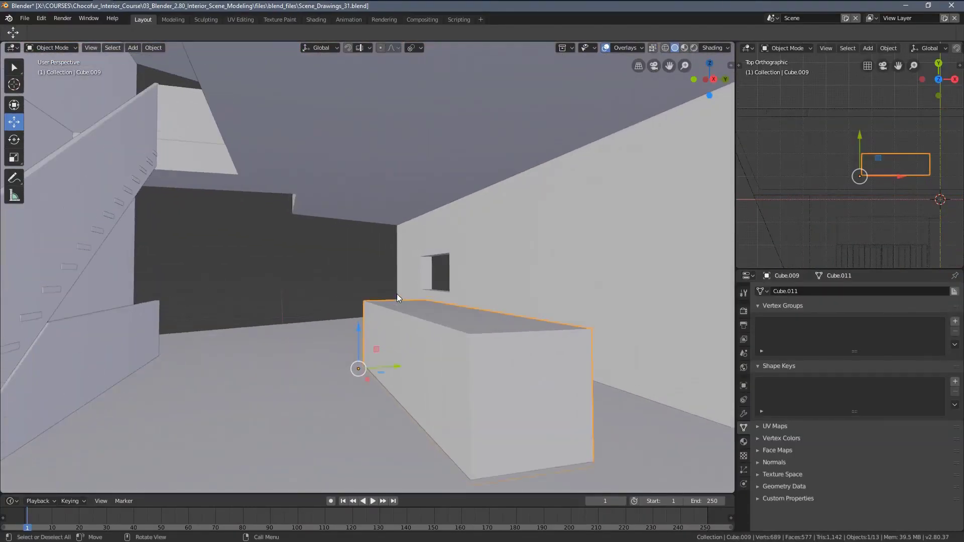
key("KP_Decimal")
Show the kitchen island from the top in wireframe shading and open its mesh for editing
mouse_move(355, 262)
middle_mouse_down()
mouse_move(448, 287)
mouse_move(386, 261)
mouse_move(388, 270)
mouse_move(432, 280)
middle_mouse_up()
key("KP_7")
key("z")
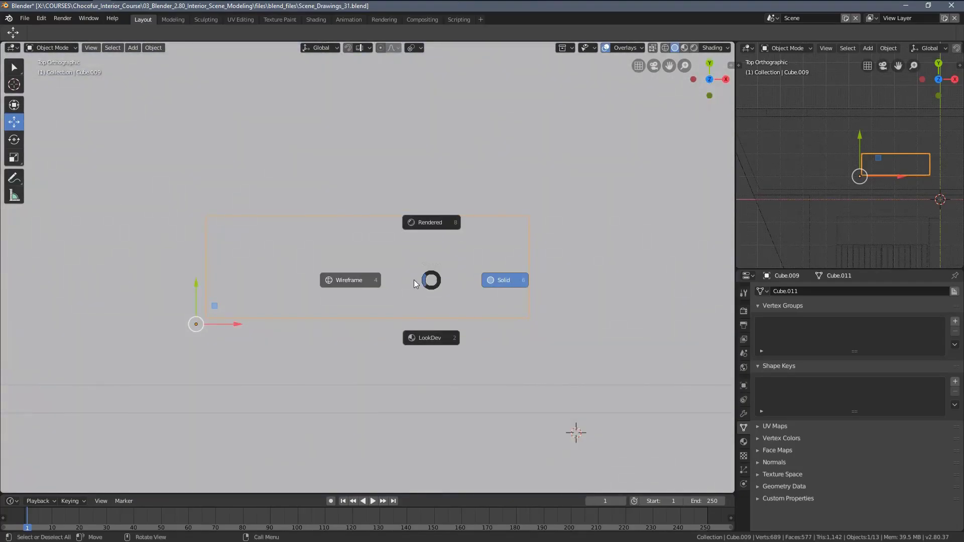
left_click(376, 282)
scroll(375, 264, "down", 1)
key("Tab")
Gauge the island's length by moving one end face along X to the opposite end, and undo the move
left_click(509, 271)
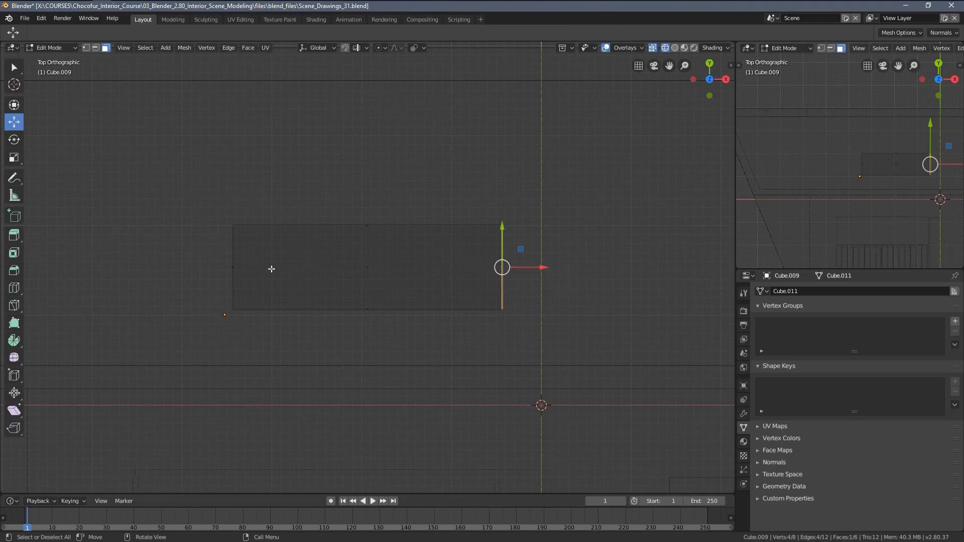
left_click(242, 271)
left_click_drag(281, 267, 519, 275)
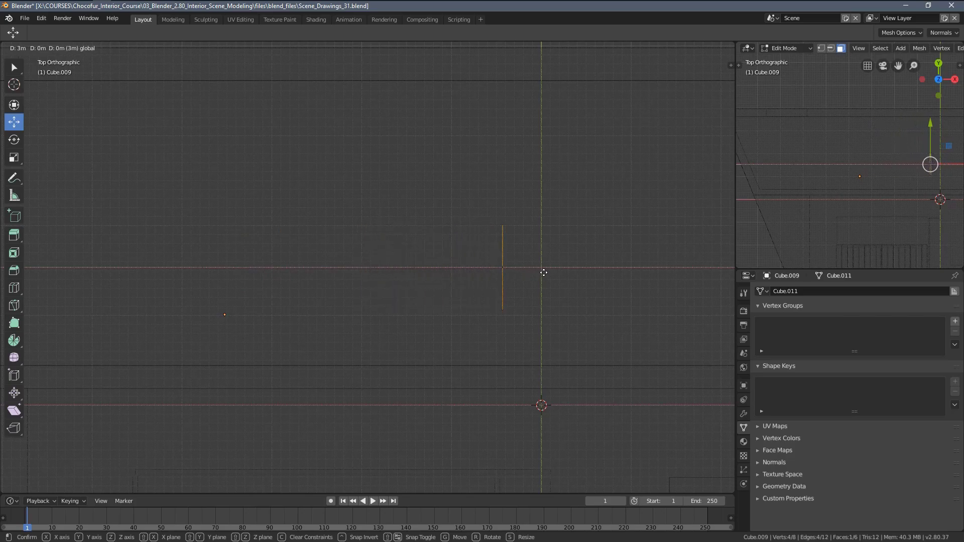
left_click_drag(477, 276, 540, 271)
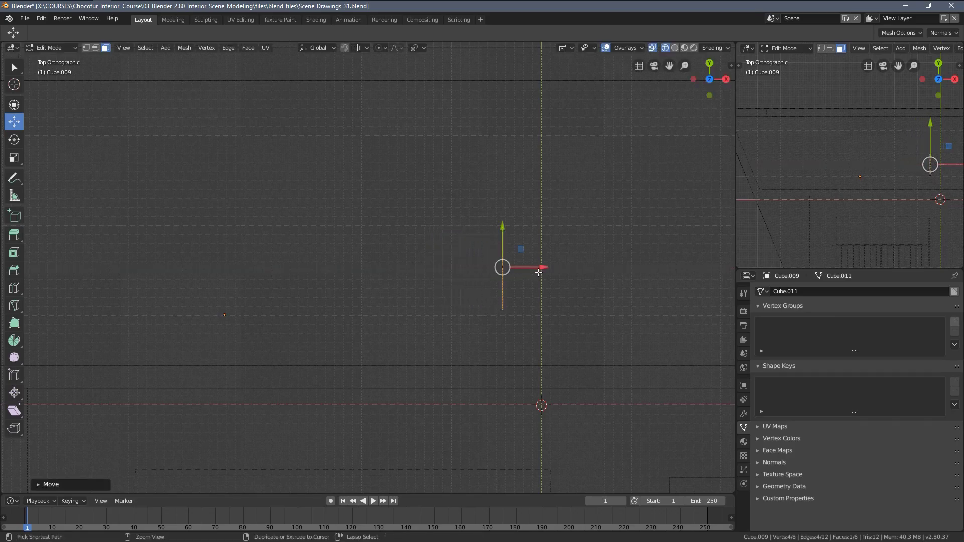
key("ctrl+z")
Gauge the island's depth by moving its long face beside the stools along Y to the back, and undo the move
middle_click_drag(534, 273, 413, 209)
middle_click_drag(441, 260, 435, 251)
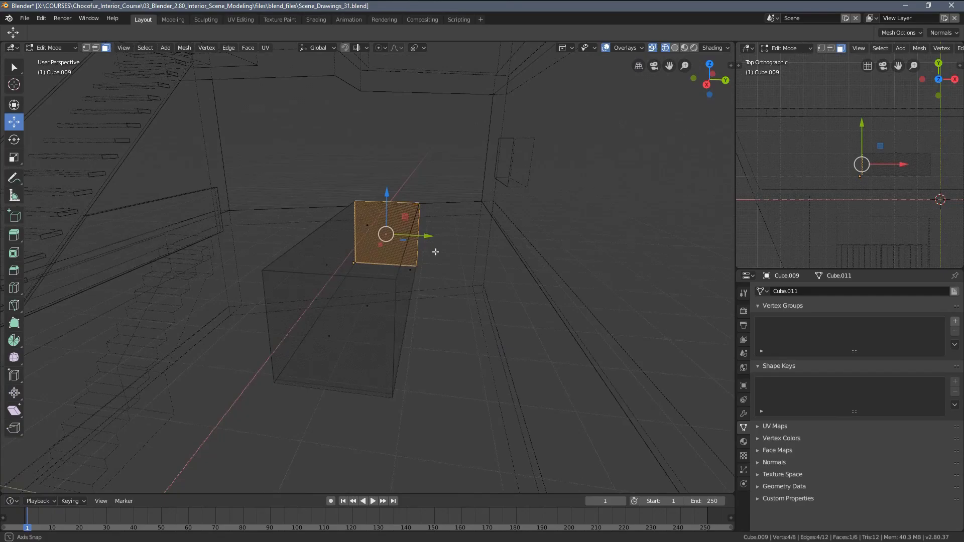
key("KP_0")
middle_click_drag(387, 308, 435, 259, "shift")
scroll(376, 267, "up", 3)
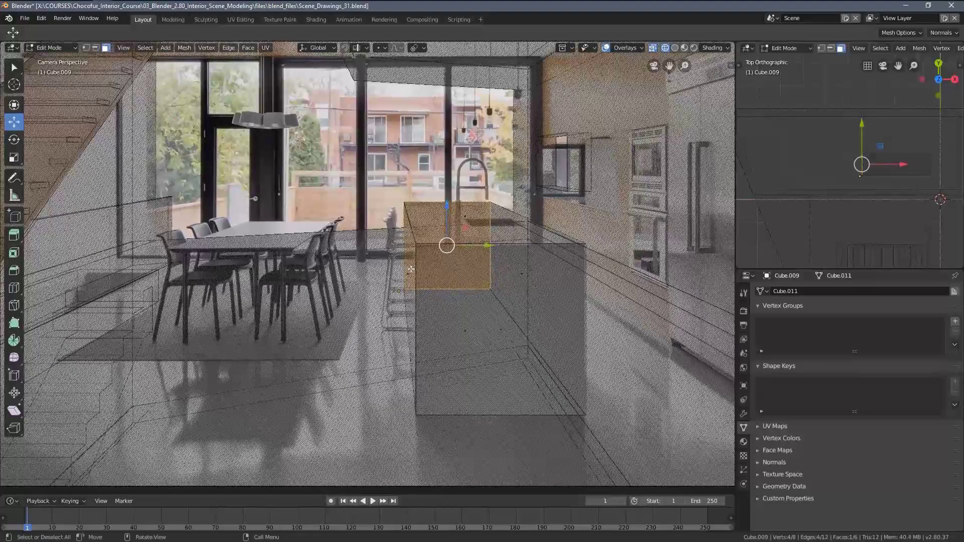
left_click(451, 277)
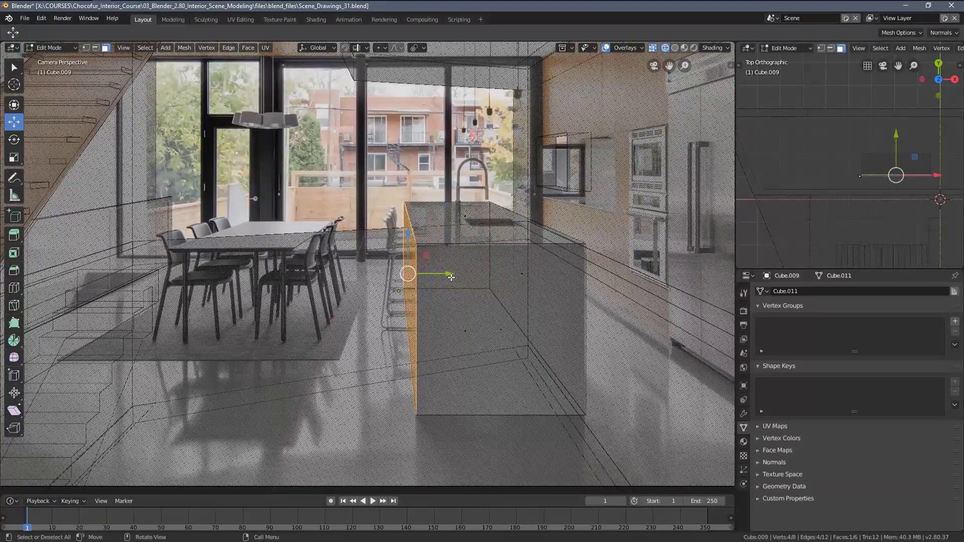
key("KP_7")
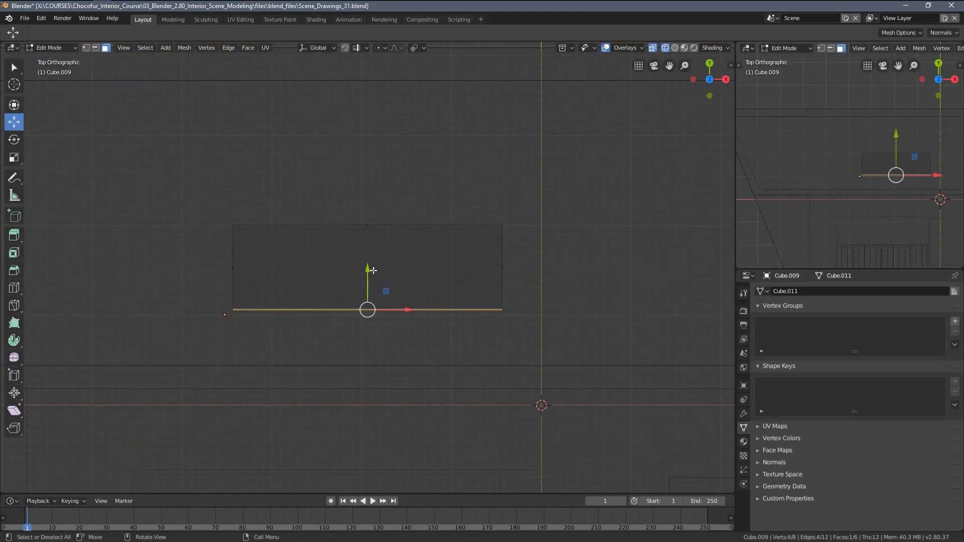
left_click_drag(373, 270, 384, 191)
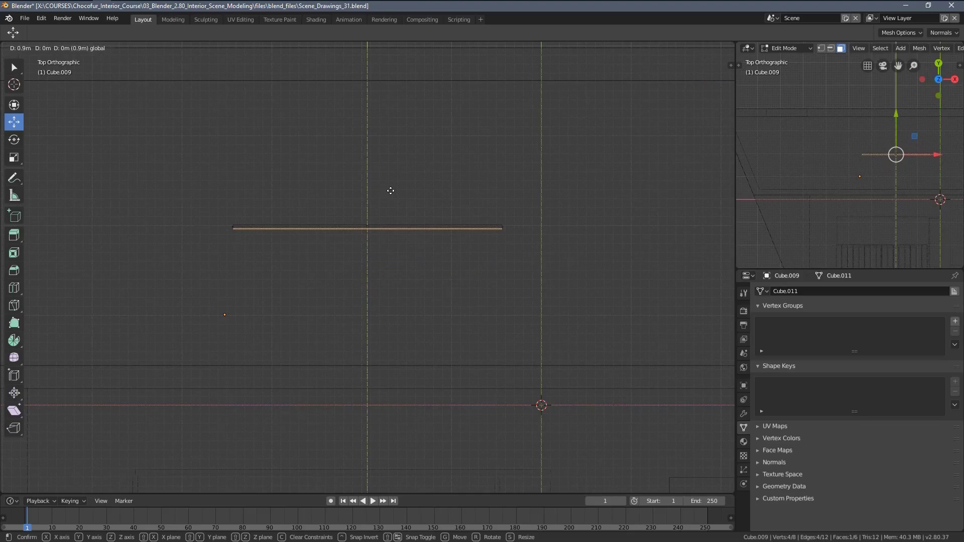
left_click_drag(391, 192, 390, 194)
key("ctrl+z")
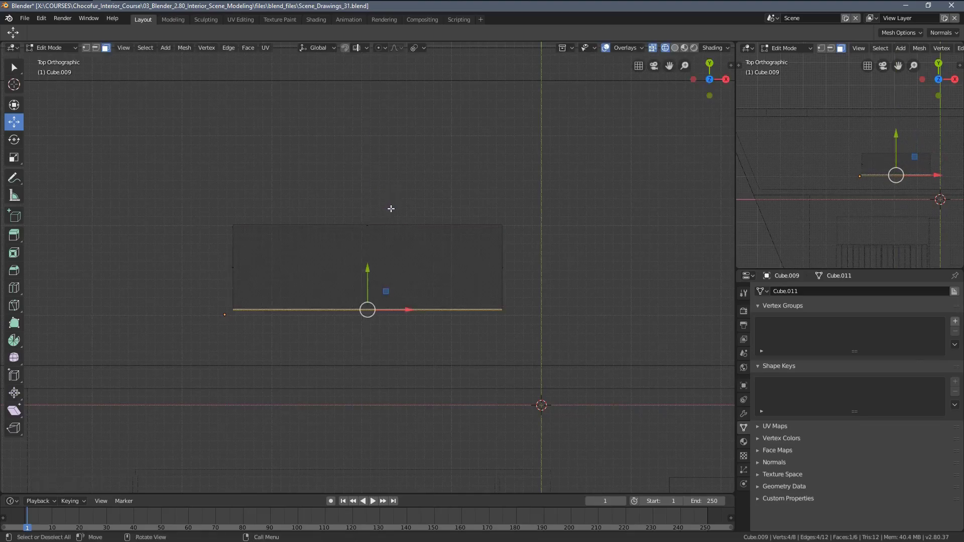
Gauge the island's height by moving its top face down to the floor in the right view, undo it and leave Edit Mode
key("KP_3")
left_click(364, 222)
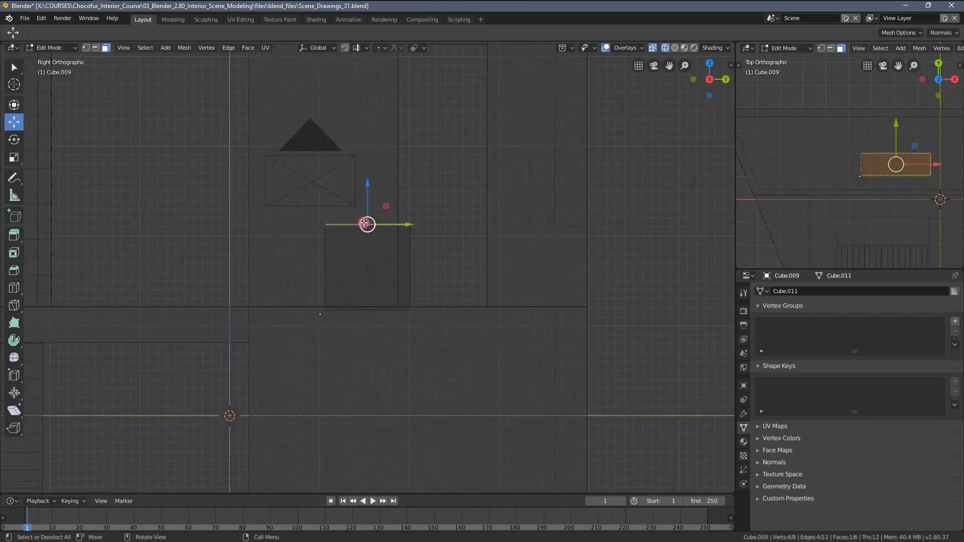
left_click_drag(368, 187, 374, 249)
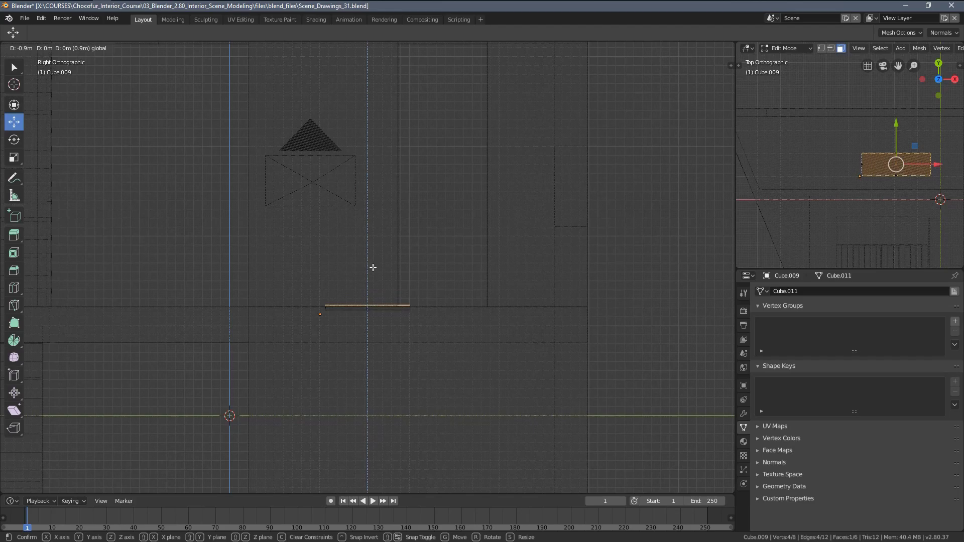
left_click_drag(372, 267, 373, 268)
key("ctrl+z")
key("Tab")
Examine the modelled room from the camera in solid shading and against the reference photo in wireframe shading
middle_click_drag(353, 248, 353, 248)
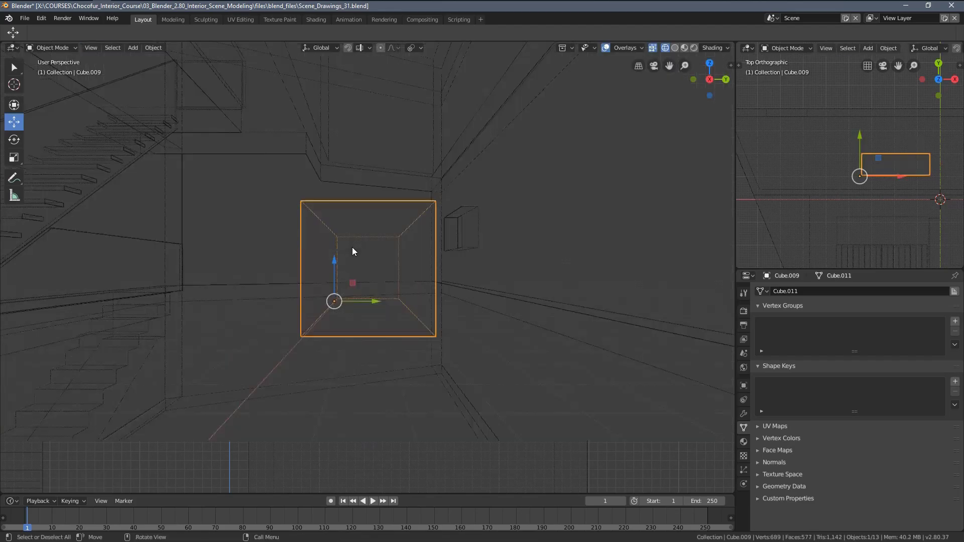
key("KP_0")
key("z")
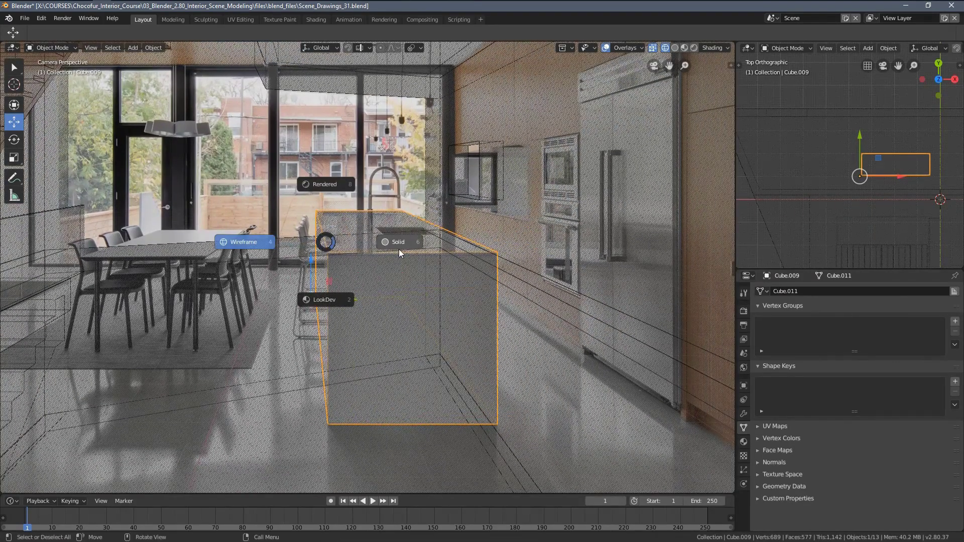
left_click(399, 249)
mouse_move(185, 230)
middle_mouse_down("shift")
mouse_move(446, 239)
mouse_move(349, 259)
mouse_move(405, 333)
middle_mouse_up("shift")
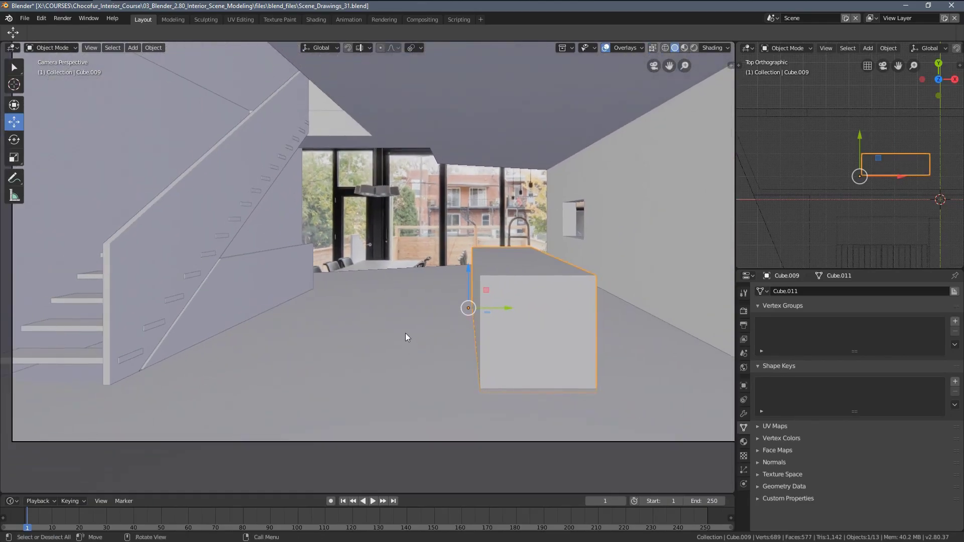
middle_click_drag(490, 263, 429, 287, "shift")
middle_click_drag(336, 303, 353, 290, "shift")
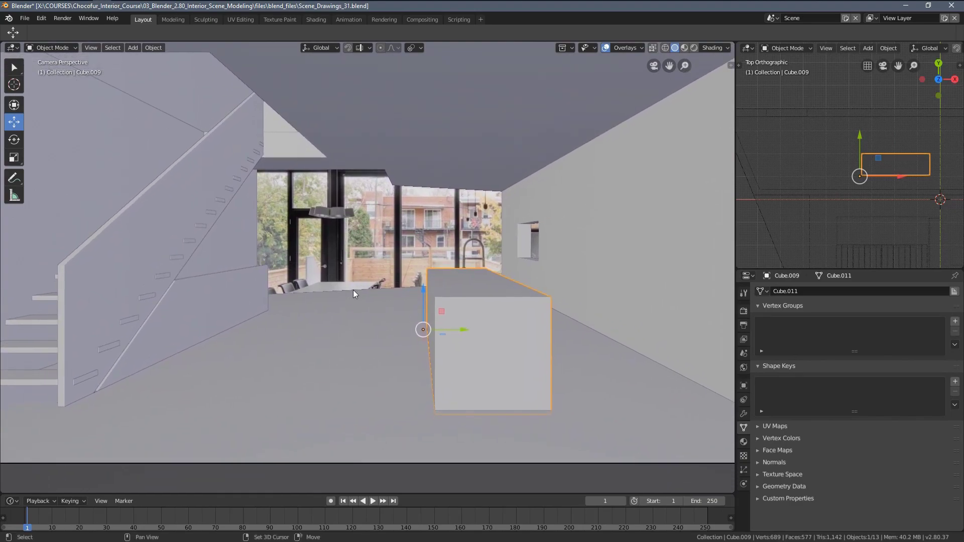
scroll(369, 275, "down", 2)
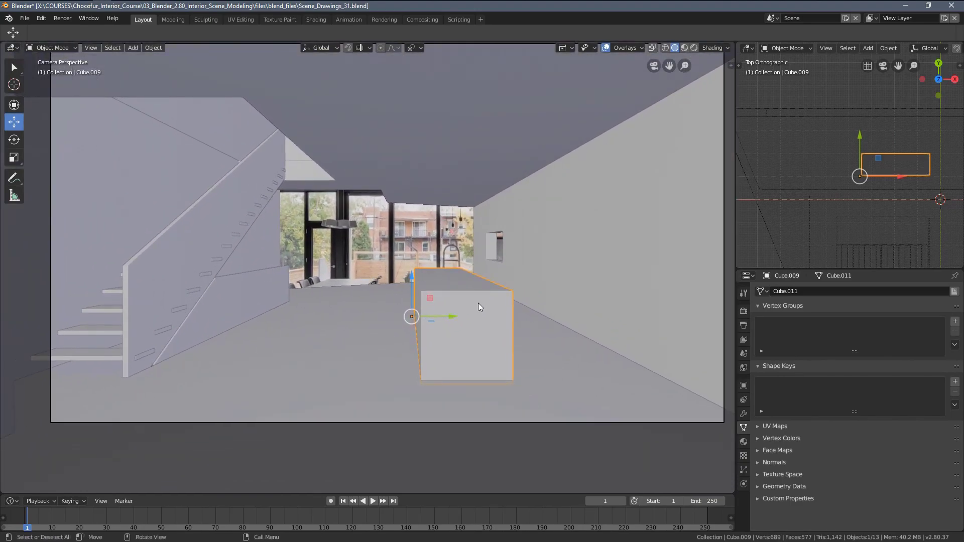
middle_click_drag(471, 261, 448, 300, "shift")
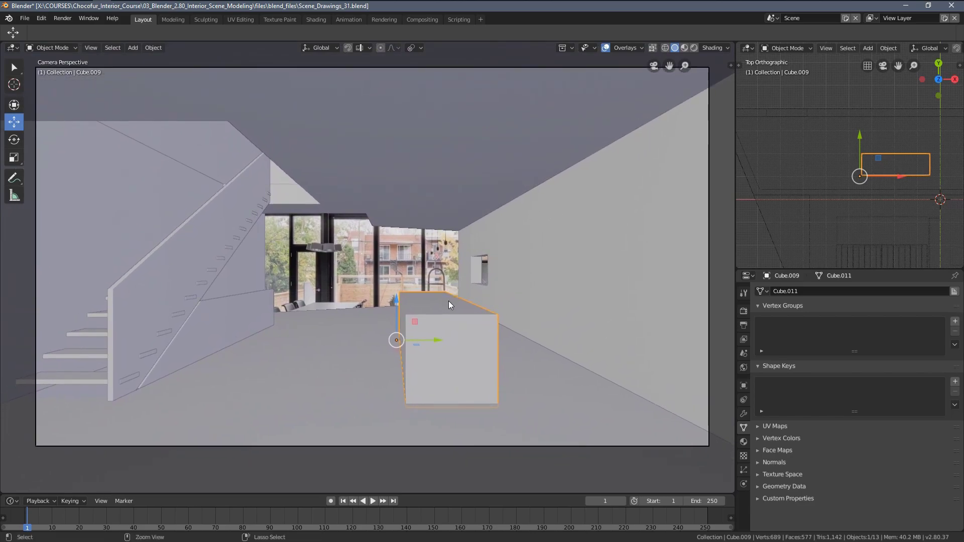
scroll(448, 300, "up", 1)
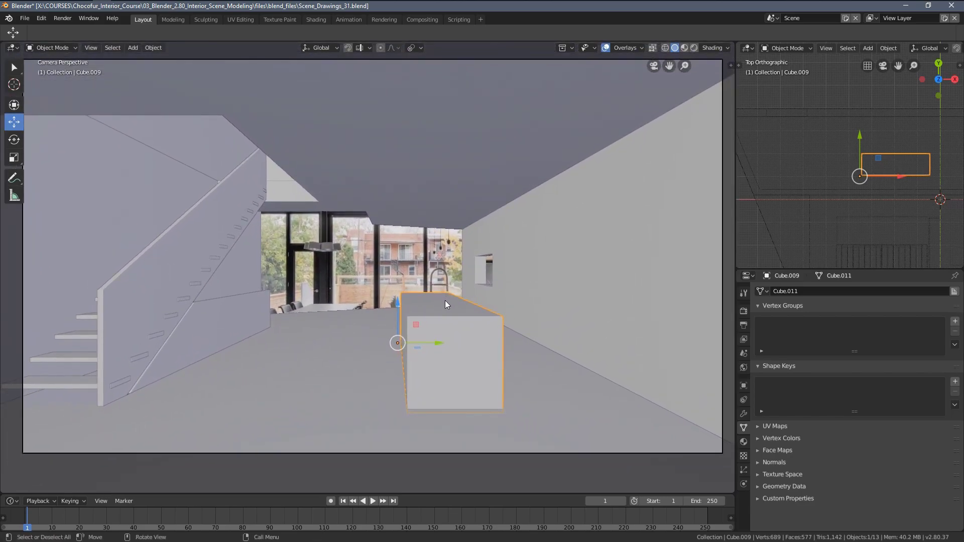
mouse_move(444, 259)
middle_mouse_down("shift")
mouse_move(454, 264)
mouse_move(443, 262)
middle_mouse_up("shift")
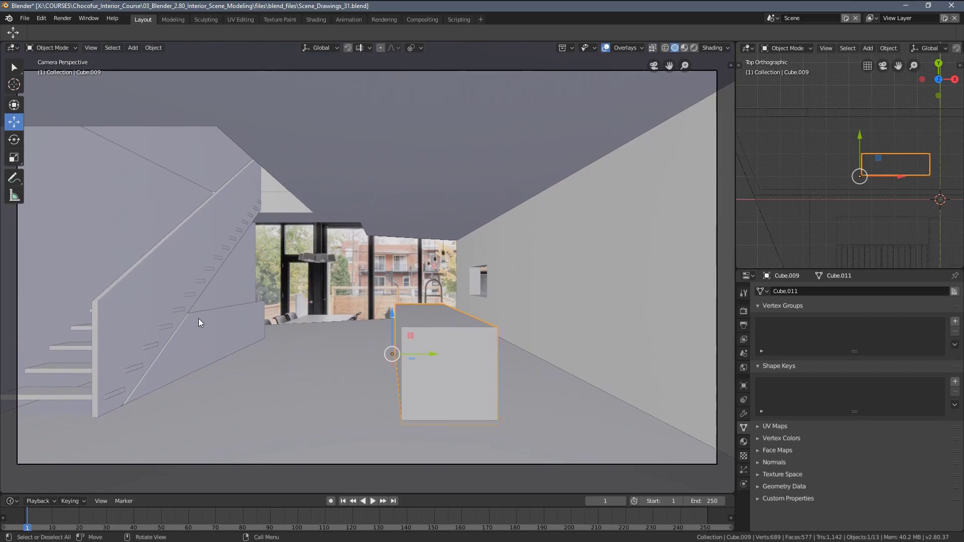
key("z")
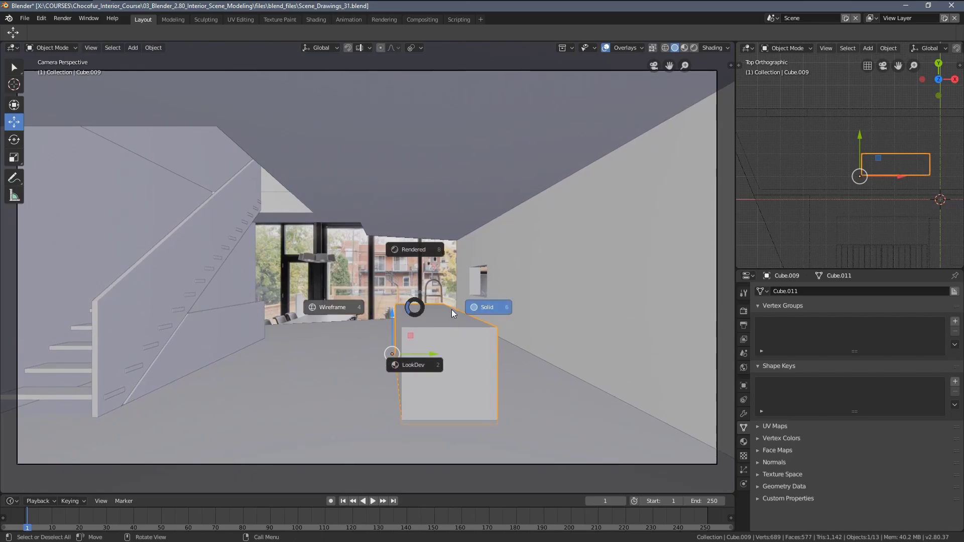
left_click(356, 315)
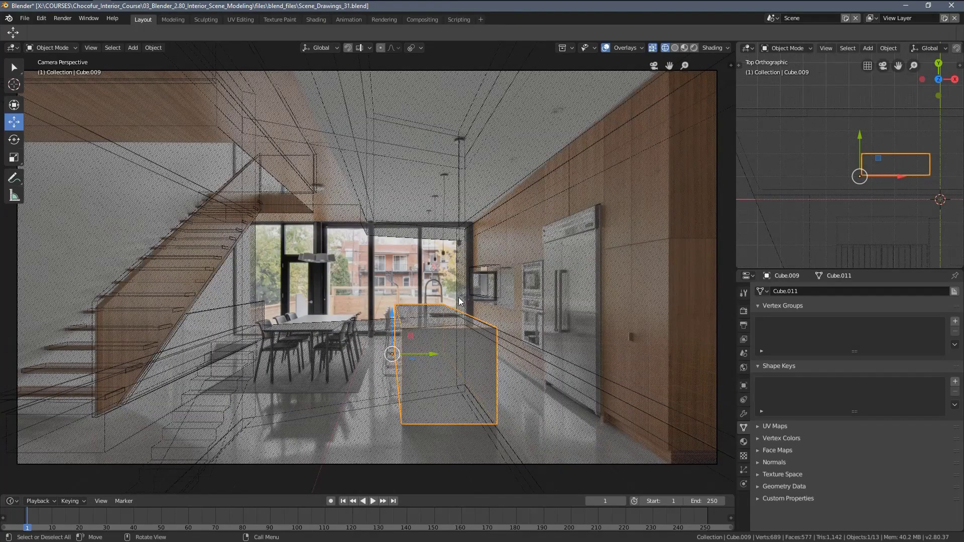
Examine the wireframe room and island from outside the camera angle and return to the camera view
middle_click_drag(459, 298, 427, 278)
scroll(480, 304, "up", 2)
middle_click_drag(307, 271, 392, 273, "shift")
middle_click_drag(266, 226, 281, 157, "ctrl")
key("KP_0")
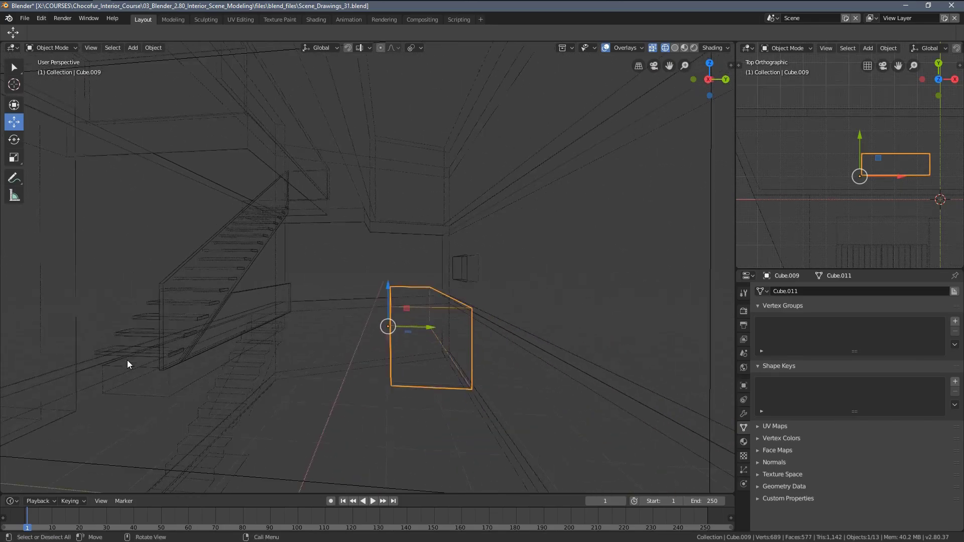
scroll(908, 198, "down", 4)
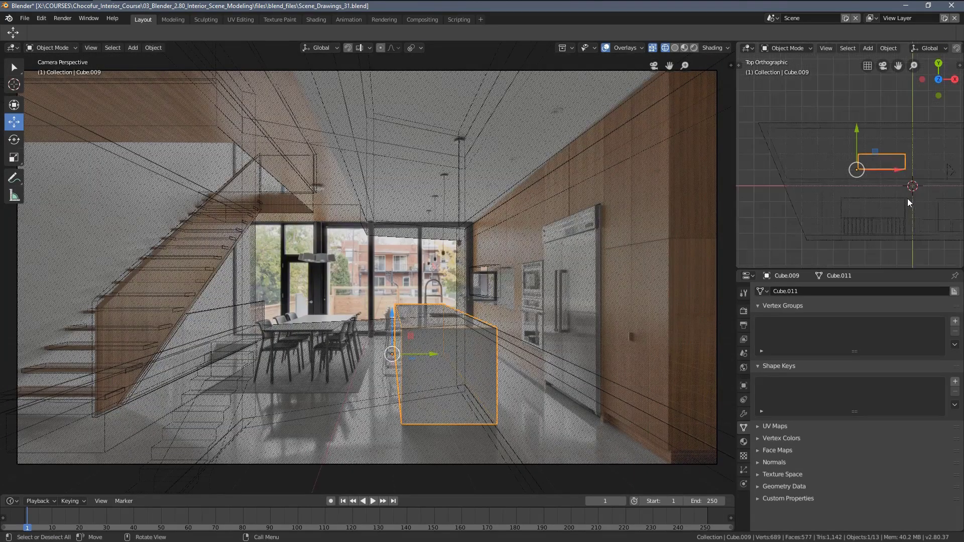
Try to move the camera freely against the reference photo and cancel the move
left_click(865, 179)
middle_click_drag(359, 260, 411, 245, "shift")
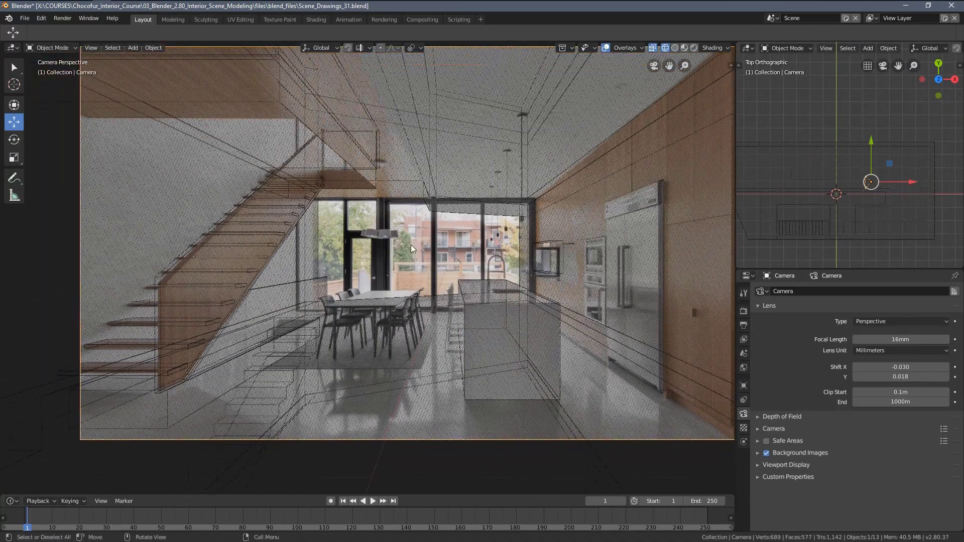
key("g")
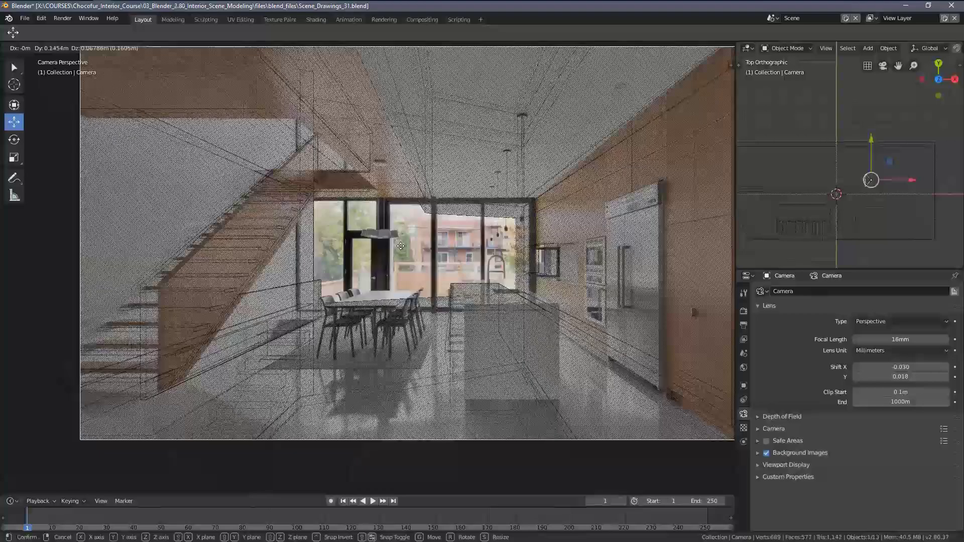
right_click(322, 182)
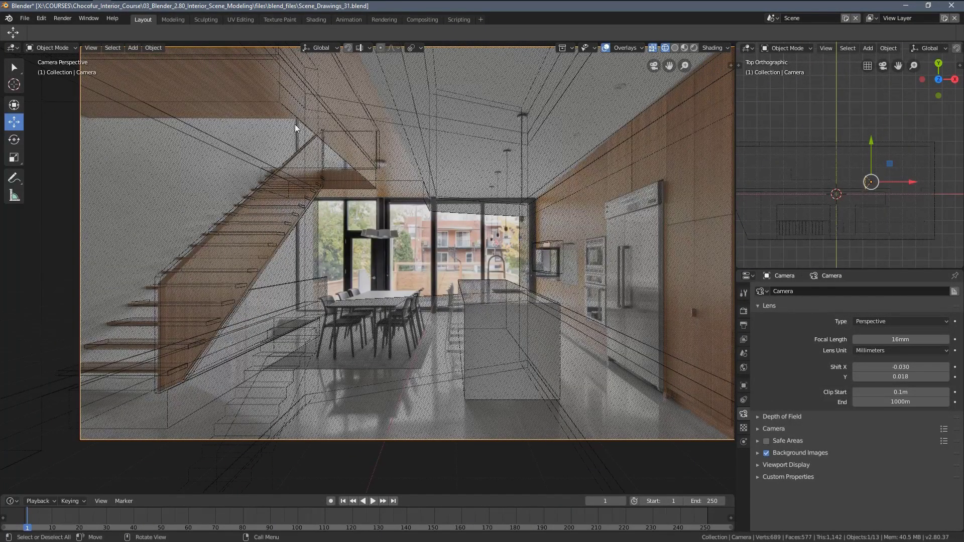
Compare the ceiling edge above the stairs in solid shading and against the reference photo in wireframe shading
scroll(310, 142, "up", 3)
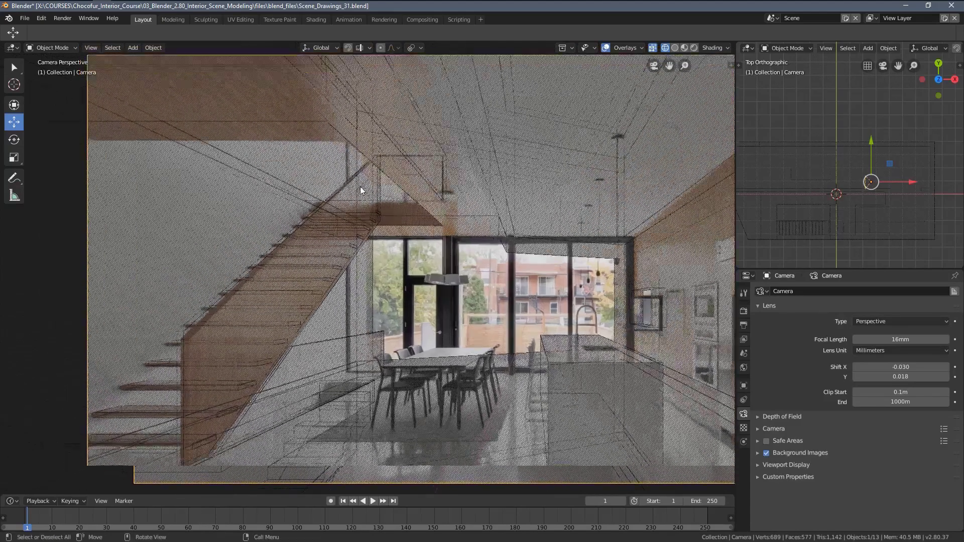
left_click(327, 96)
scroll(352, 152, "up", 3)
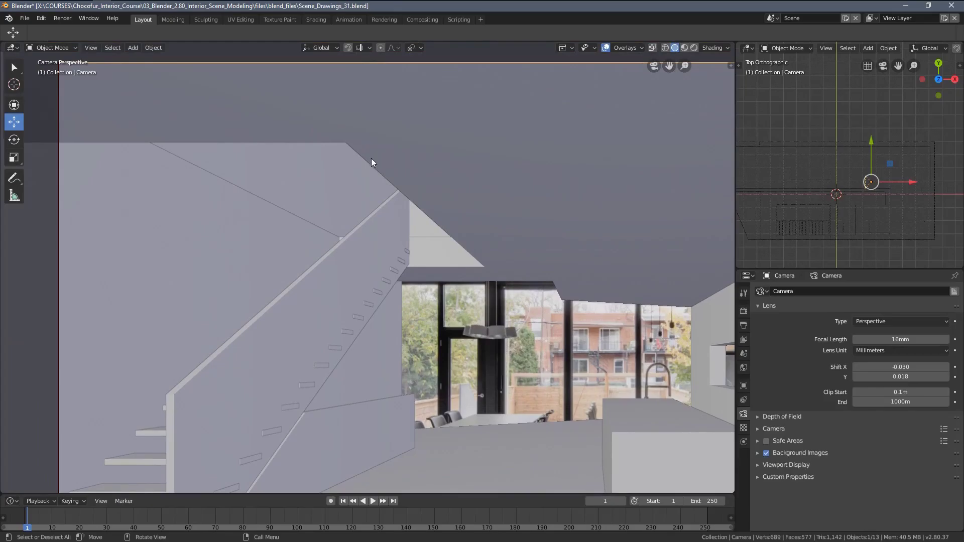
left_click(127, 165)
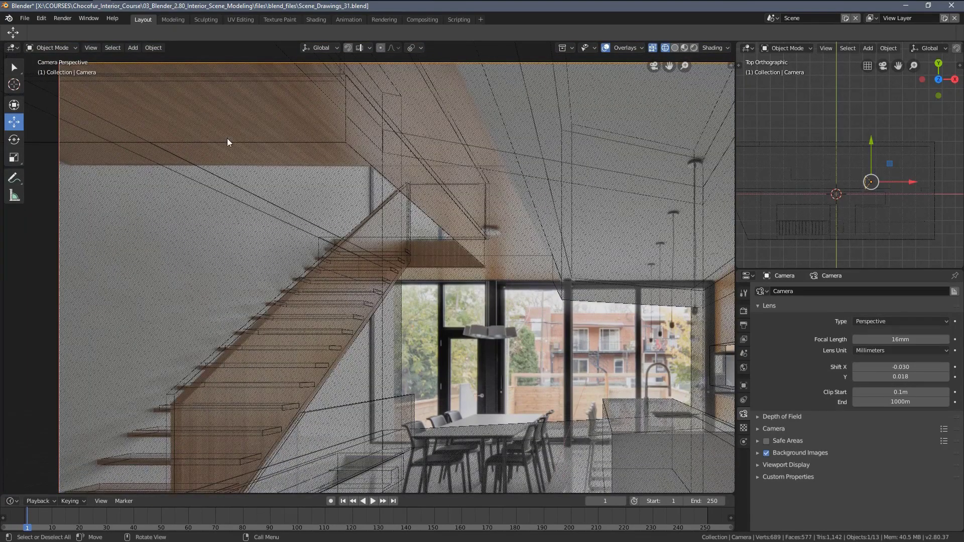
Try to move box-selected ceiling vertices beside the stair opening in the top view, undo the move and leave Edit Mode
left_click(270, 141)
key("Tab")
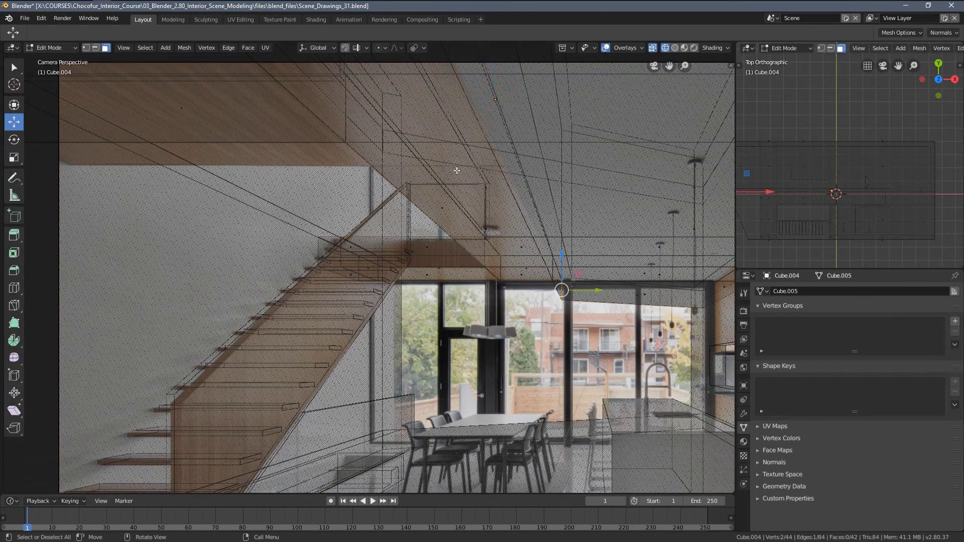
scroll(341, 165, "down", 4)
scroll(341, 165, "up", 3)
scroll(835, 215, "up", 5)
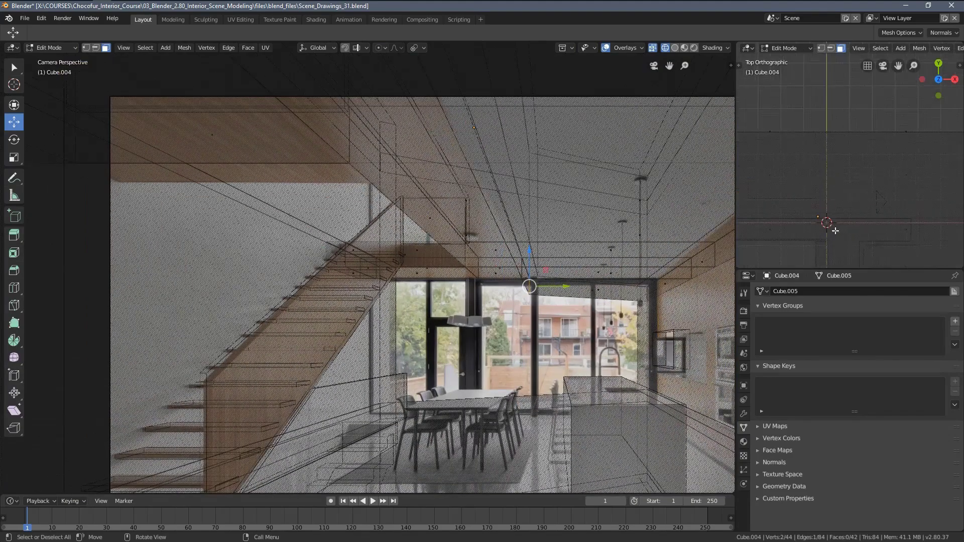
key("a")
scroll(831, 166, "down", 3)
scroll(830, 165, "down", 1)
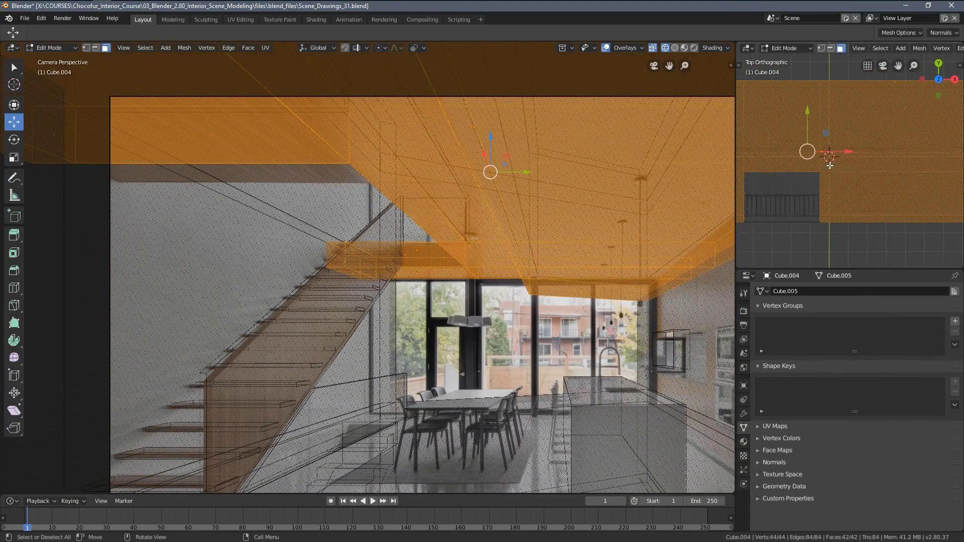
key("alt+a")
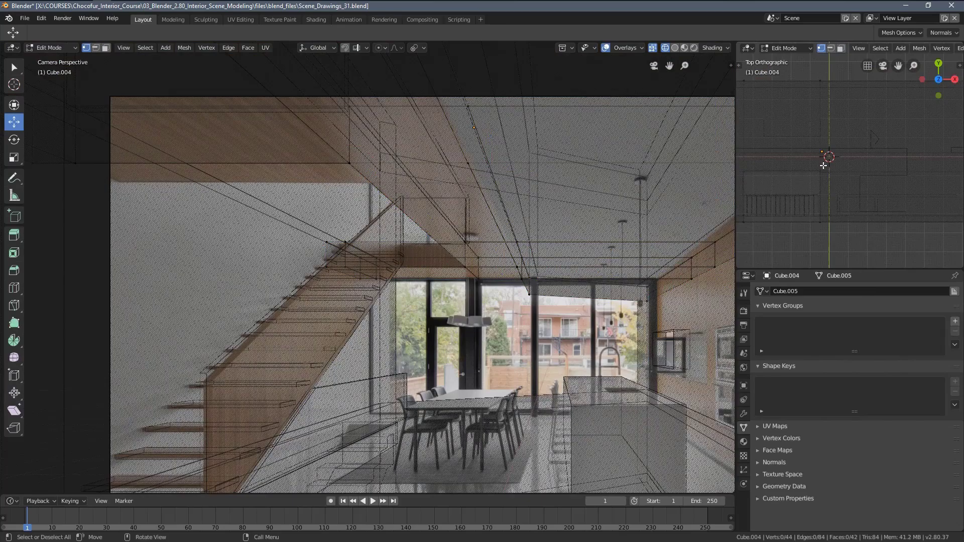
middle_click_drag(824, 165, 827, 174, "shift")
key("b")
left_click_drag(819, 77, 851, 225)
left_click_drag(864, 160, 860, 174)
key("ctrl+z")
key("Tab")
Examine the kitchen wall, window and island in solid shading and against the reference photo's cabinets in wireframe shading
scroll(595, 286, "down", 2)
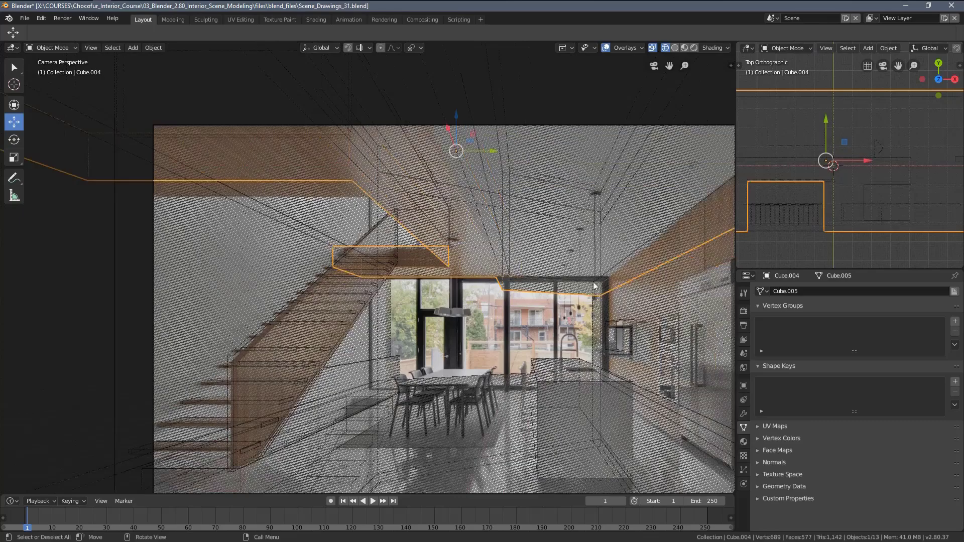
middle_click_drag(595, 286, 490, 233, "shift")
key("z")
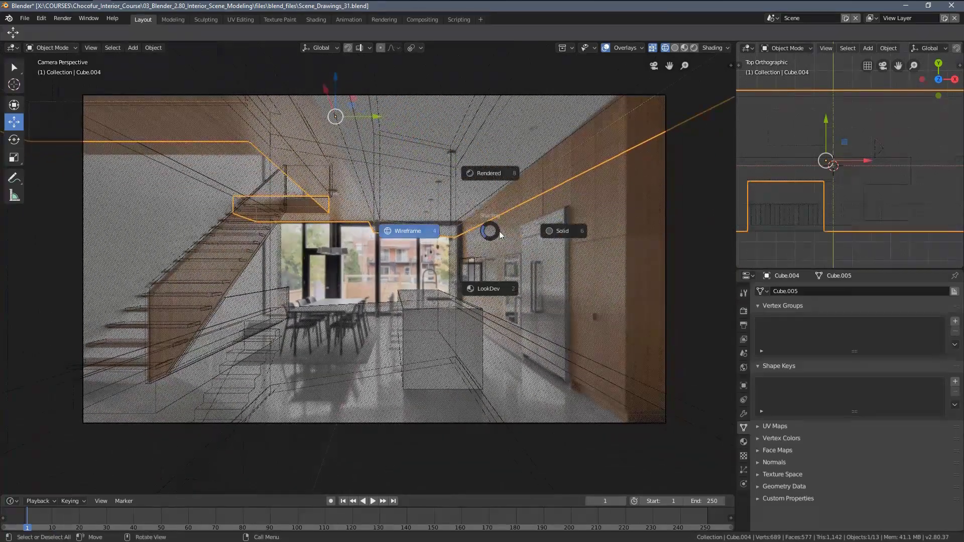
left_click(557, 232)
scroll(567, 249, "up", 3)
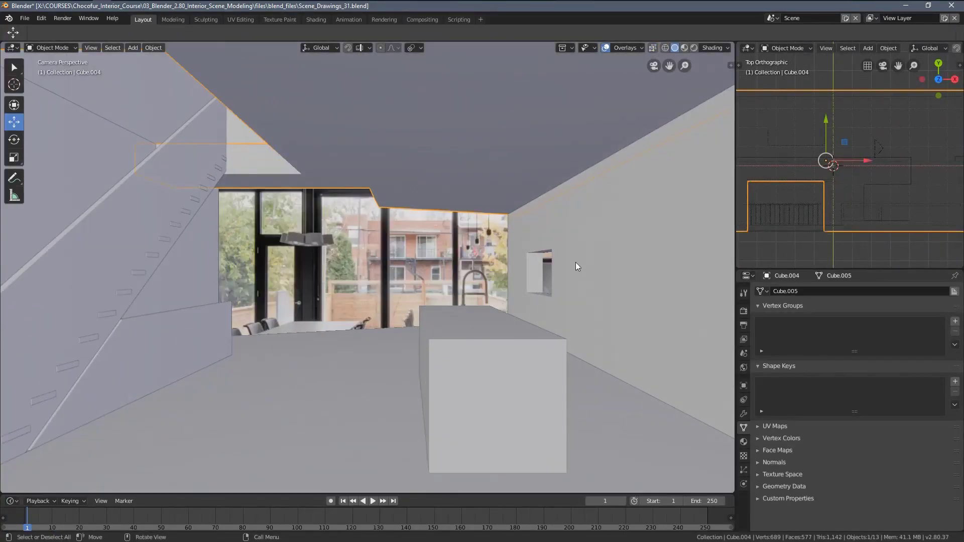
middle_click_drag(409, 328, 477, 301, "shift")
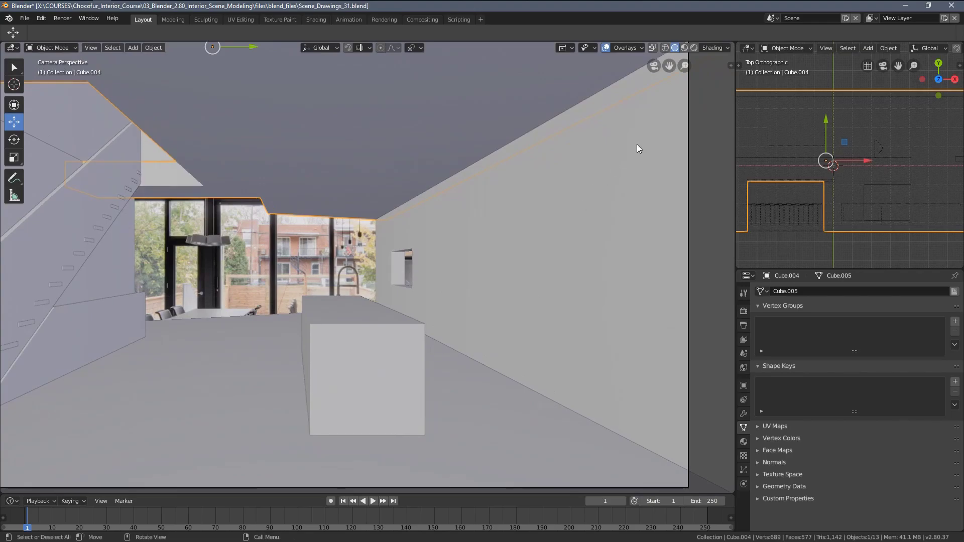
key("z")
left_click(586, 147)
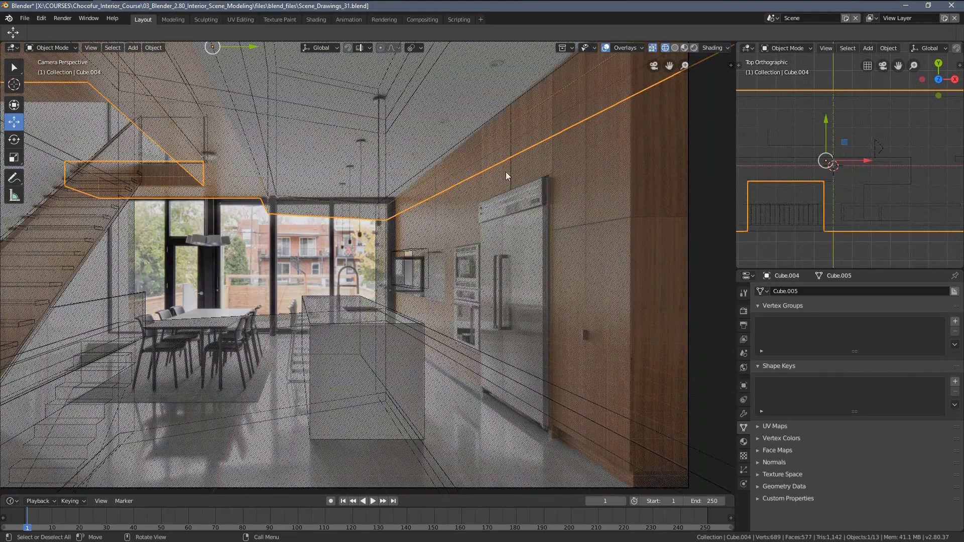
scroll(417, 299, "up", 2)
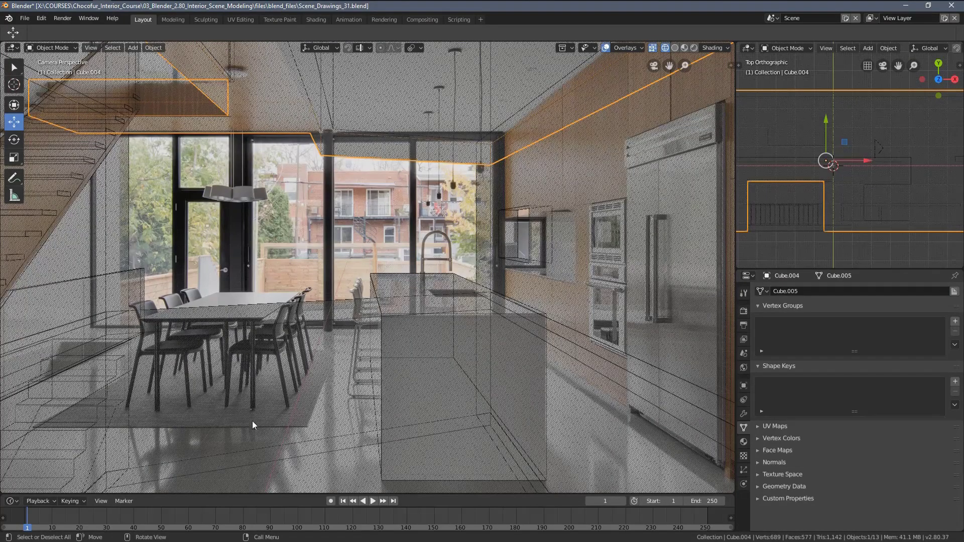
middle_click_drag(205, 331, 276, 281, "shift")
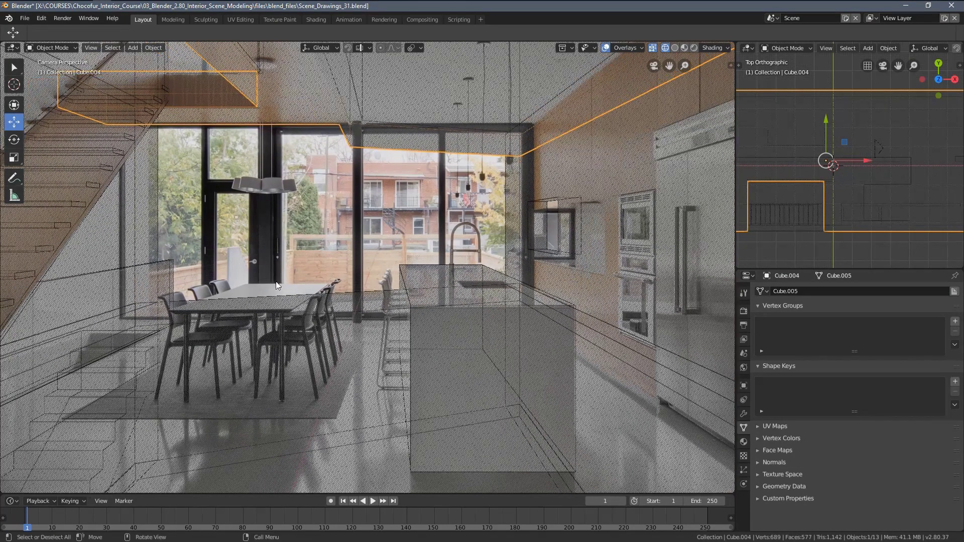
middle_click_drag(376, 291, 415, 303, "shift")
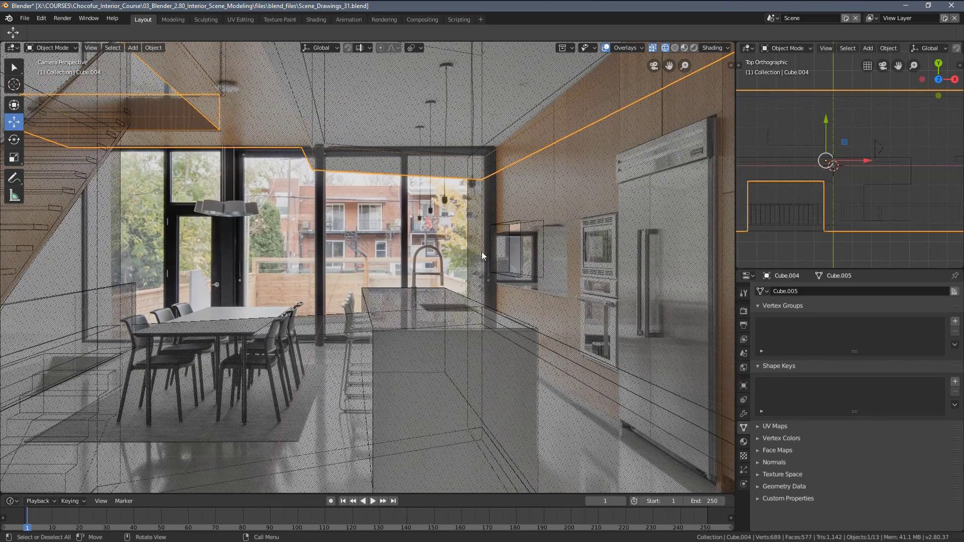
middle_click_drag(582, 263, 486, 267, "shift")
Deselect all objects and compare the bare kitchen wall in solid shading with the photo's cabinet wall in wireframe shading
key("a")
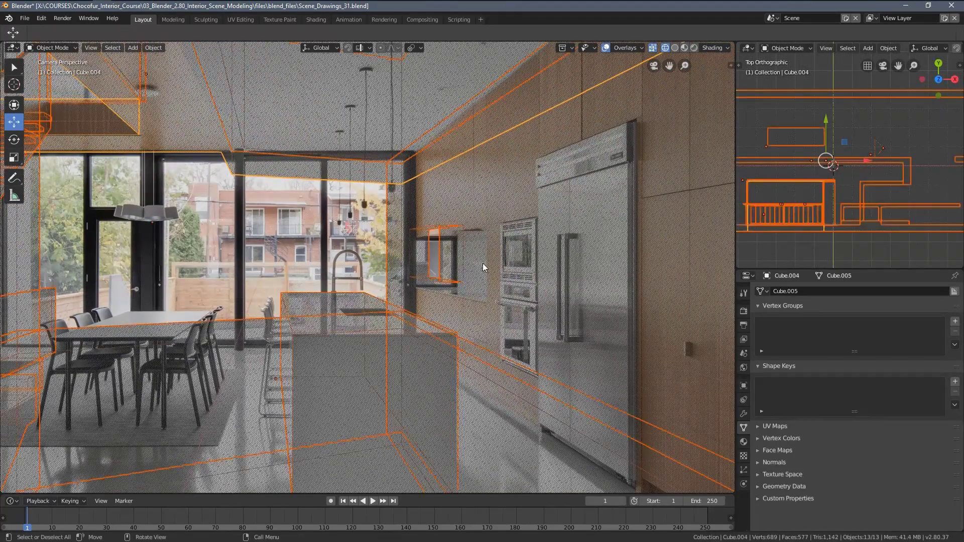
key("alt+a")
key("z")
left_click(531, 266)
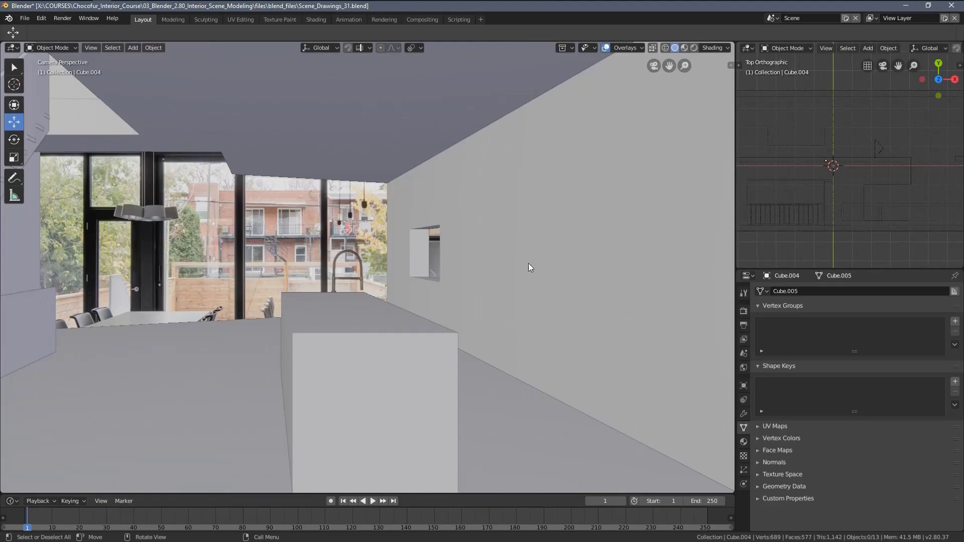
scroll(555, 270, "up", 3)
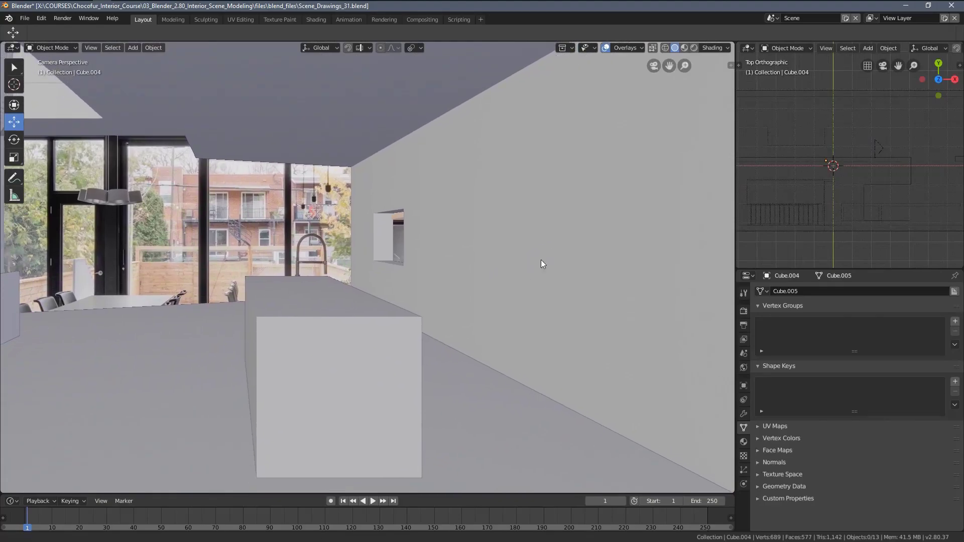
scroll(542, 262, "down", 4)
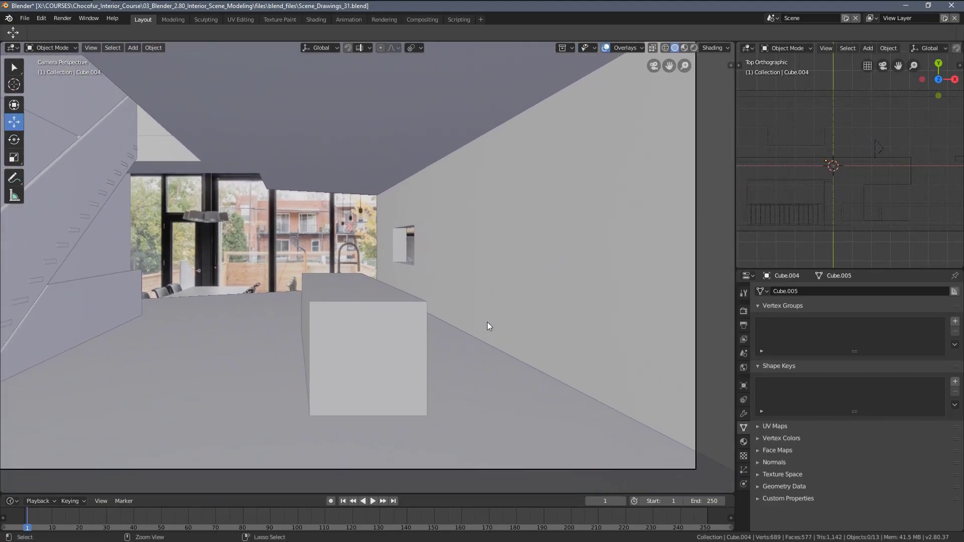
middle_click_drag(569, 300, 542, 332, "shift")
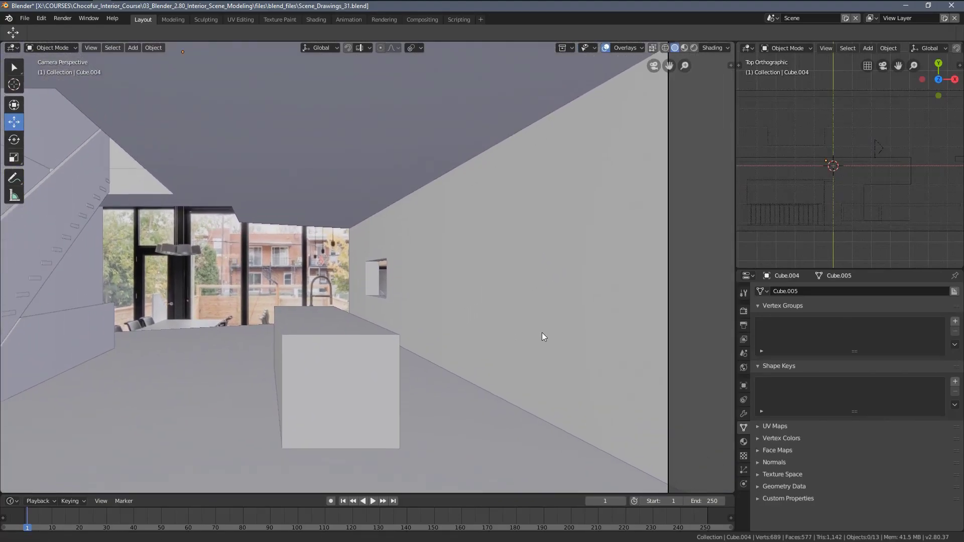
key("z")
left_click(491, 287)
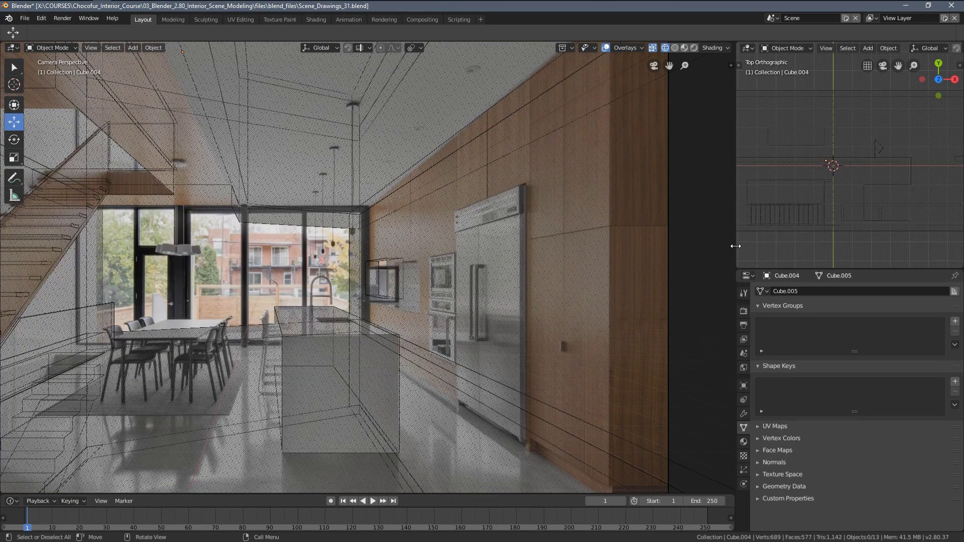
Widen the top orthographic view and frame the kitchen wall area in both views
left_click_drag(736, 246, 653, 246)
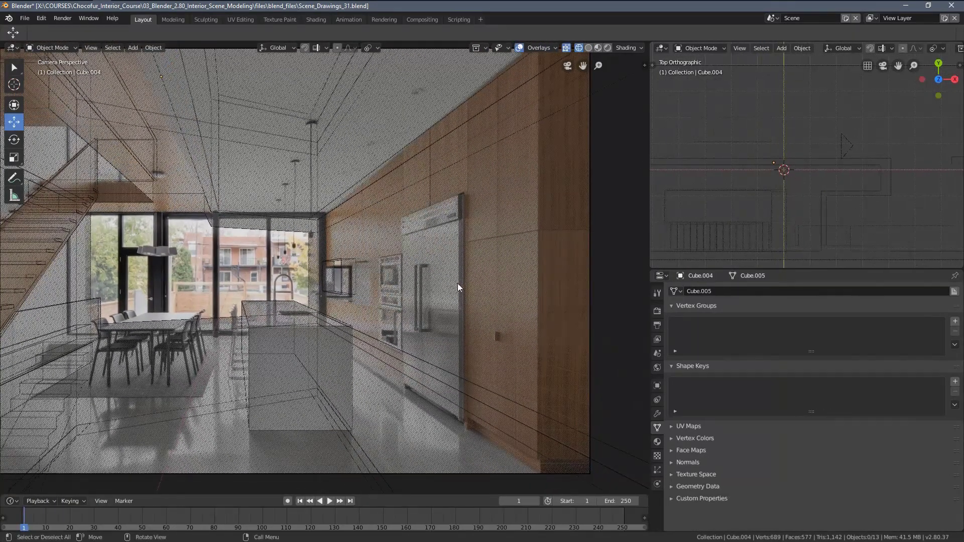
middle_click_drag(457, 283, 388, 230, "shift")
scroll(384, 289, "down", 1)
scroll(345, 292, "up", 2)
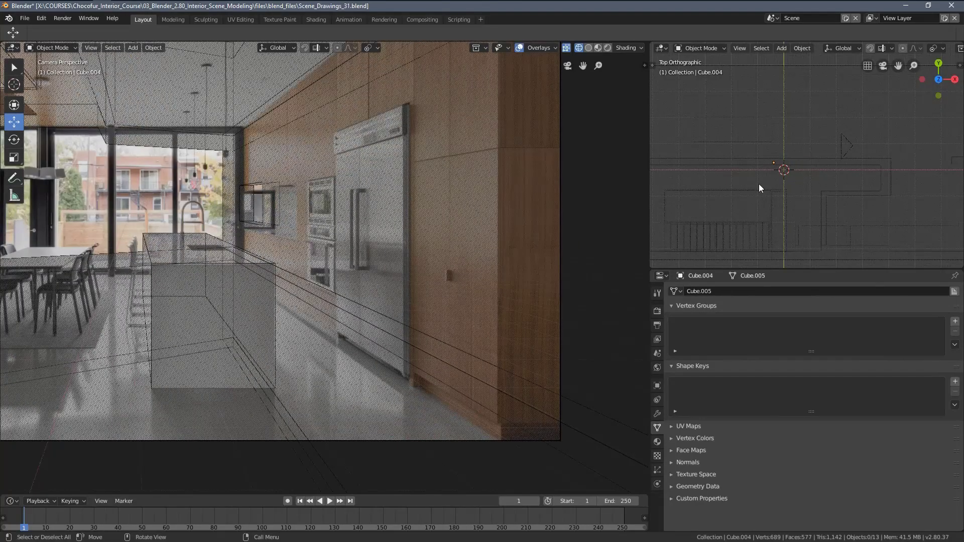
middle_click_drag(760, 187, 795, 230, "shift")
scroll(804, 198, "down", 1)
Add a cube, move it about 3.65 m along Y to the kitchen wall and shift it along negative X
key("shift+a")
mouse_move(785, 196)
left_click(841, 205)
key("g")
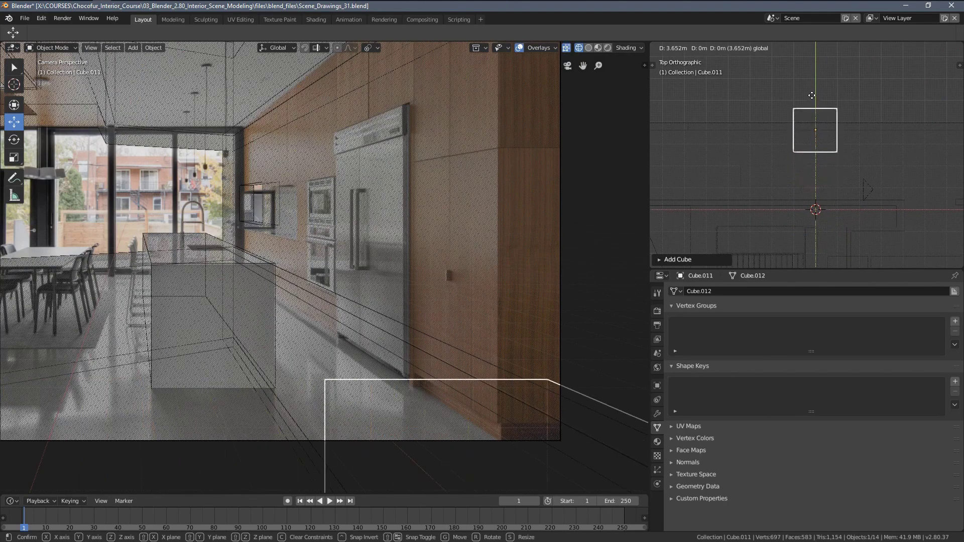
left_click(812, 96)
left_click_drag(855, 132, 811, 151)
Raise the cube along Z above the floor in the right view, with the camera view in solid shading
key("KP_3")
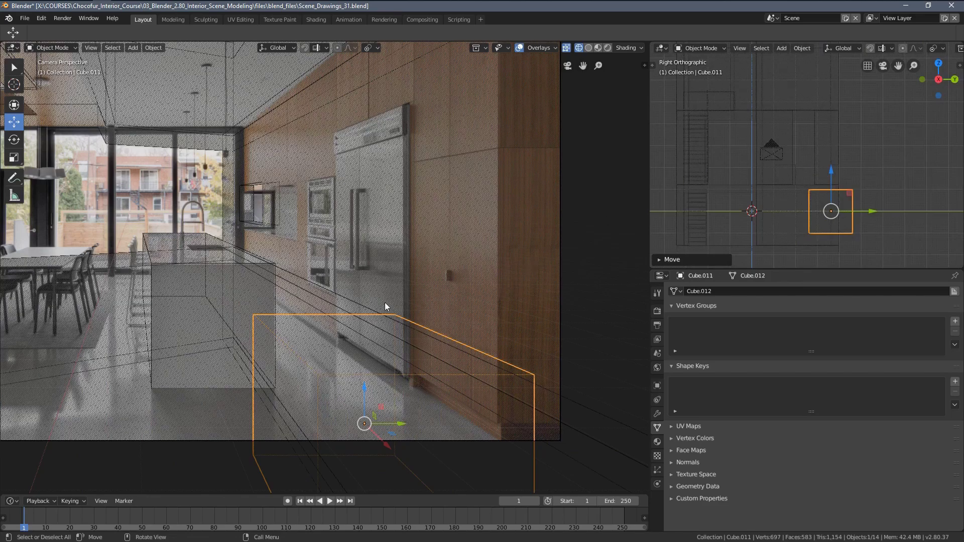
key("z")
left_click(541, 293)
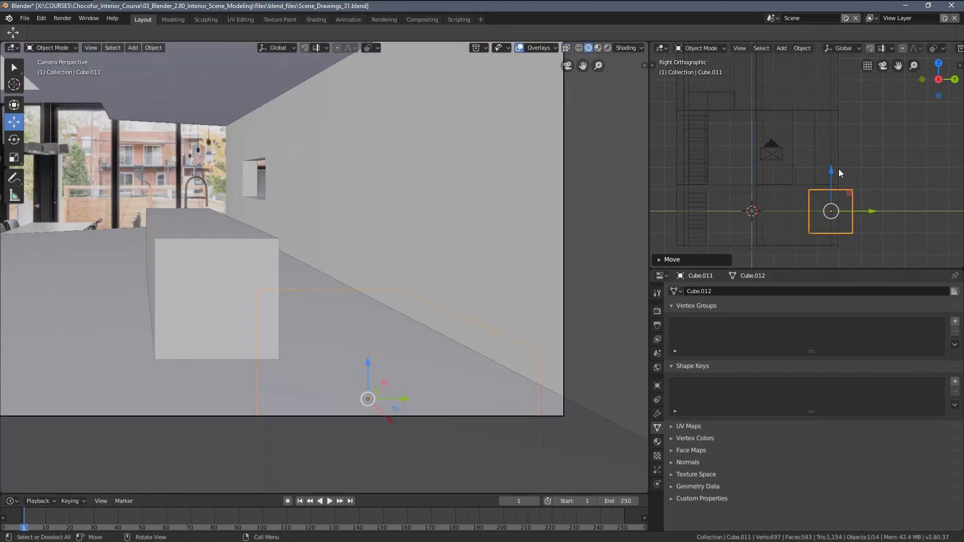
left_click_drag(836, 179, 836, 151)
scroll(843, 183, "up", 3)
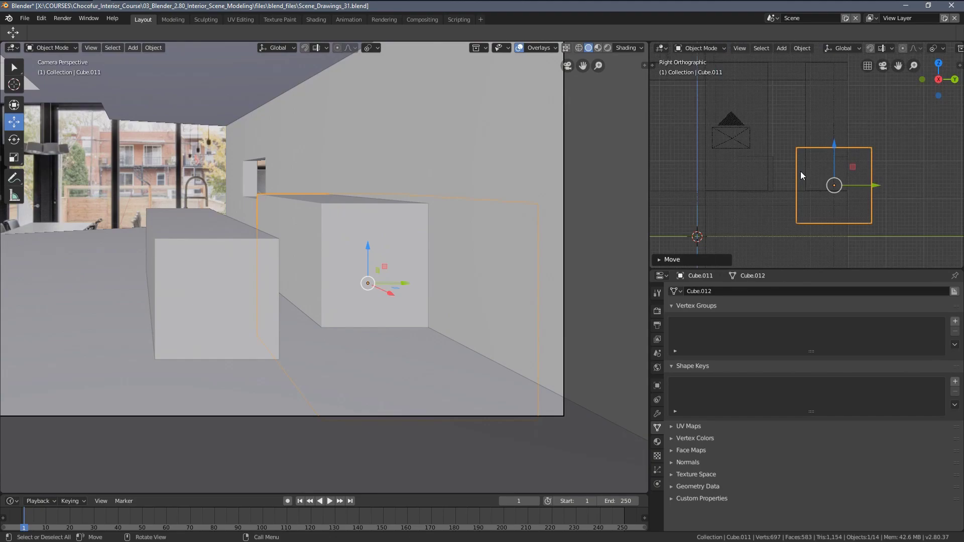
scroll(329, 321, "up", 2)
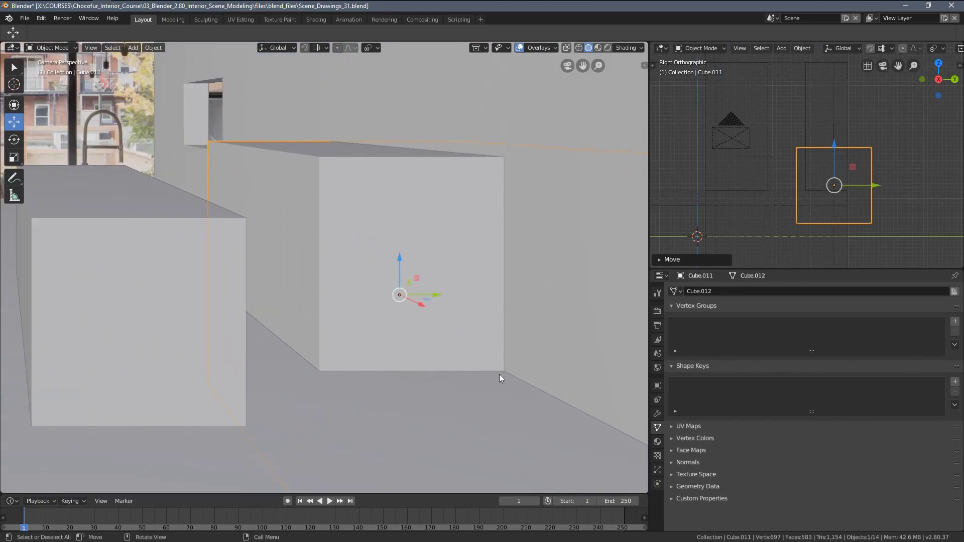
Examine the kitchen island's full mesh in Edit Mode and its base in the right orthographic view
middle_click_drag(107, 262, 216, 254, "shift")
left_click(221, 245)
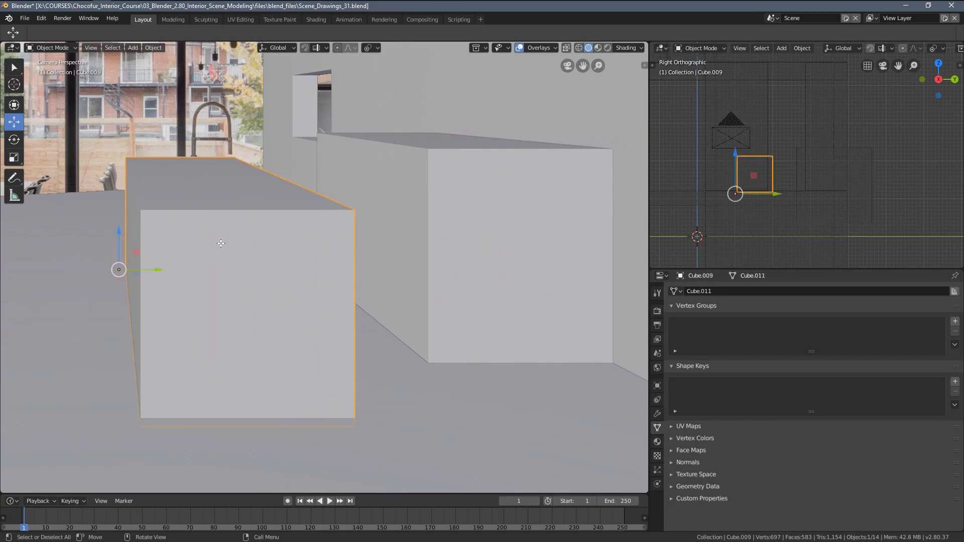
key("Tab")
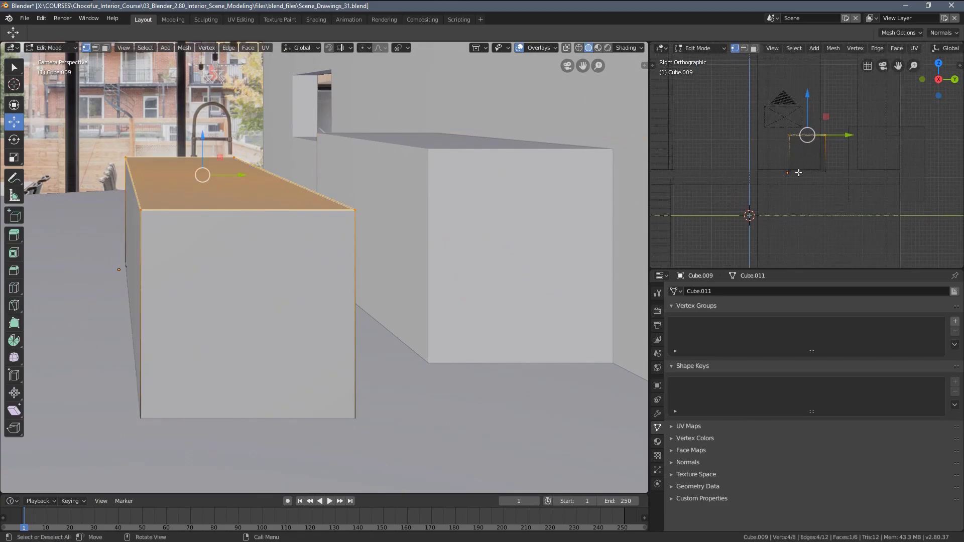
key("a")
scroll(797, 185, "up", 4)
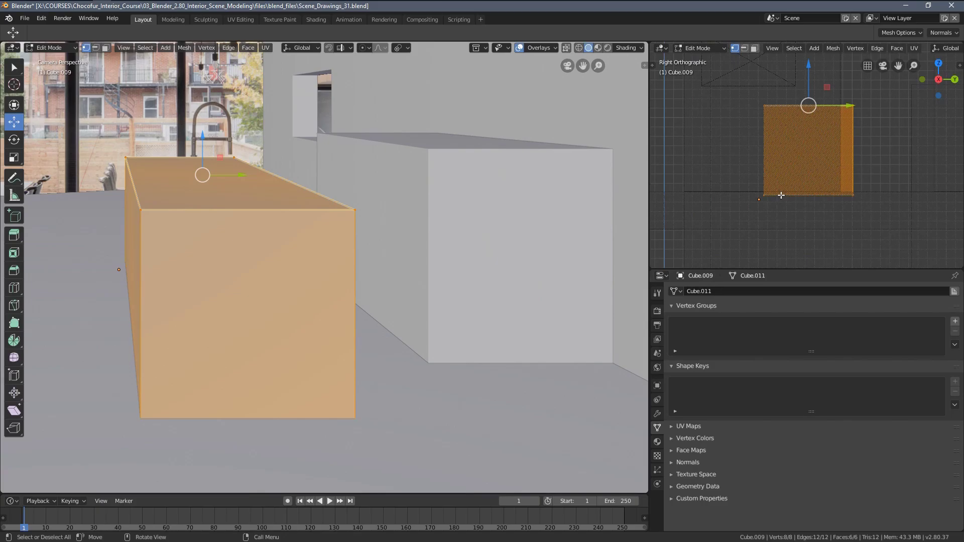
middle_click_drag(781, 196, 806, 186)
key("KP_1")
key("KP_3")
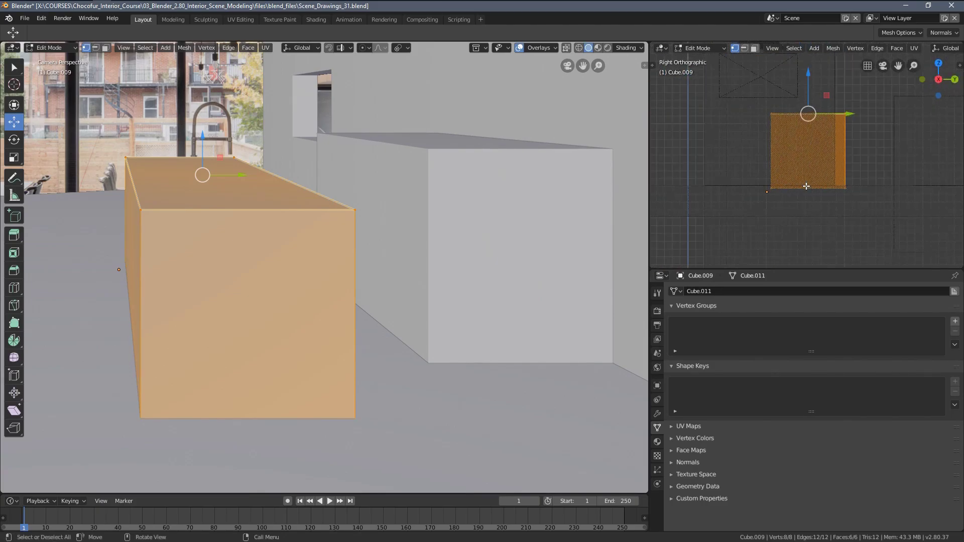
scroll(765, 184, "up", 4)
key("Tab")
Compare the base of the kitchen island with the floor objects' level in the right view, undoing any accidental island move
left_click(718, 221)
scroll(719, 221, "down", 4)
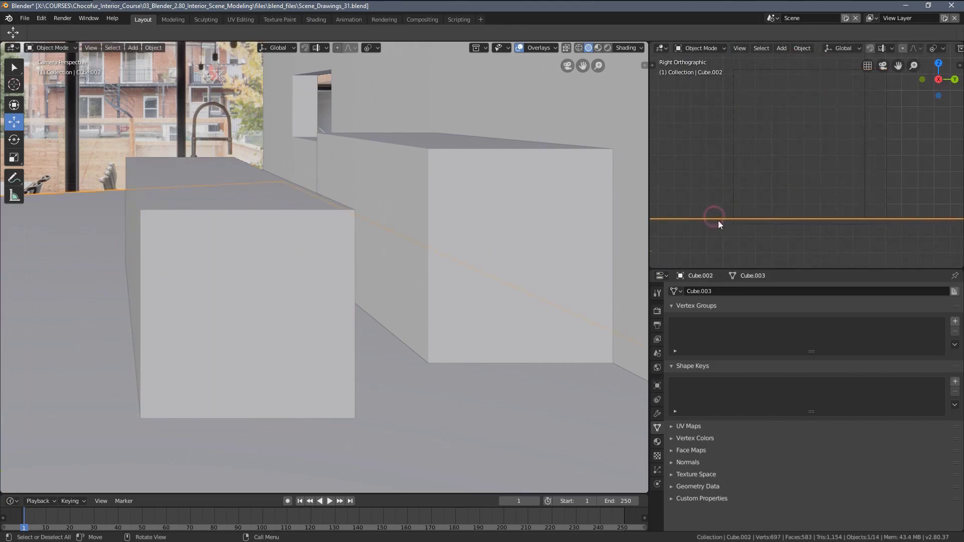
left_click(781, 191)
scroll(781, 192, "up", 3)
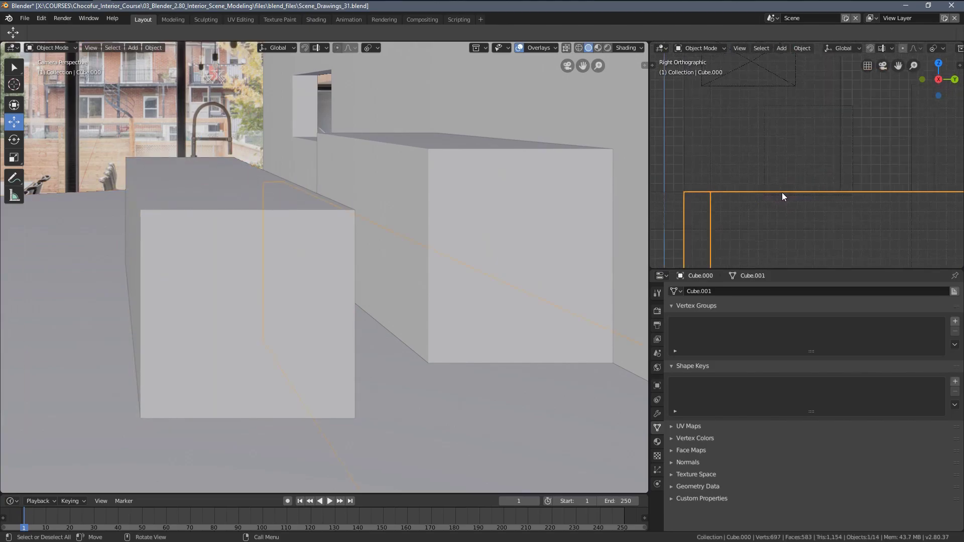
left_click(768, 216)
left_click(764, 215)
left_click(754, 214)
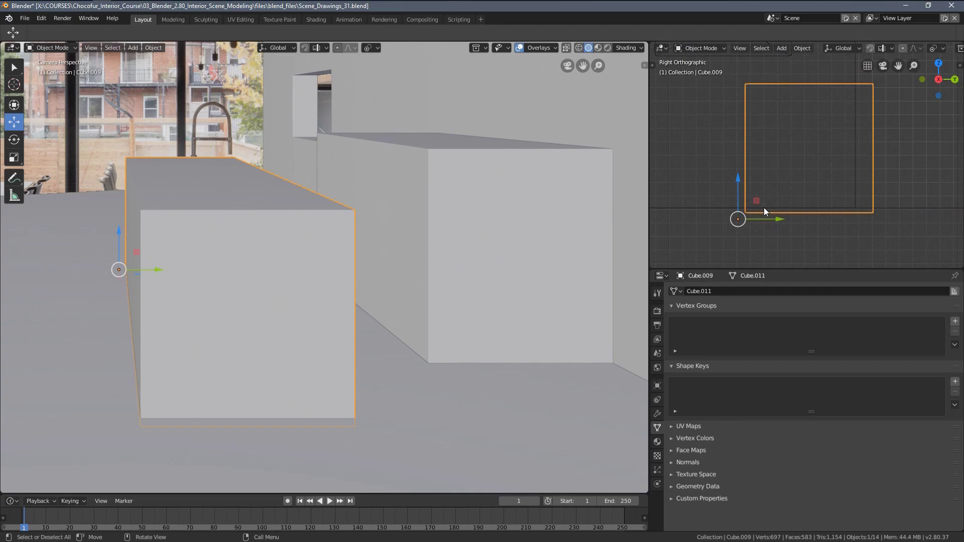
scroll(764, 207, "up", 3)
scroll(781, 205, "down", 1)
middle_click_drag(782, 204, 668, 195, "shift")
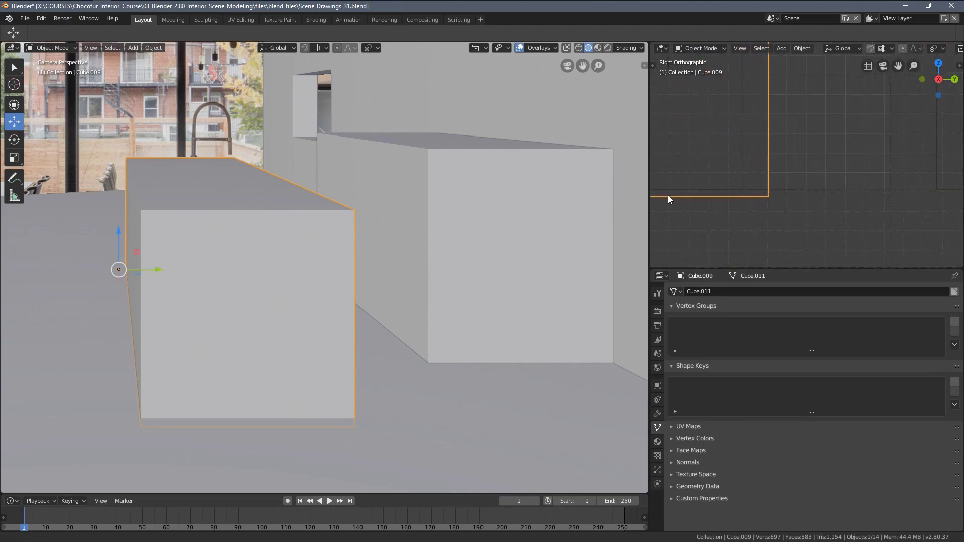
scroll(822, 176, "down", 3)
middle_click_drag(786, 185, 699, 219, "shift")
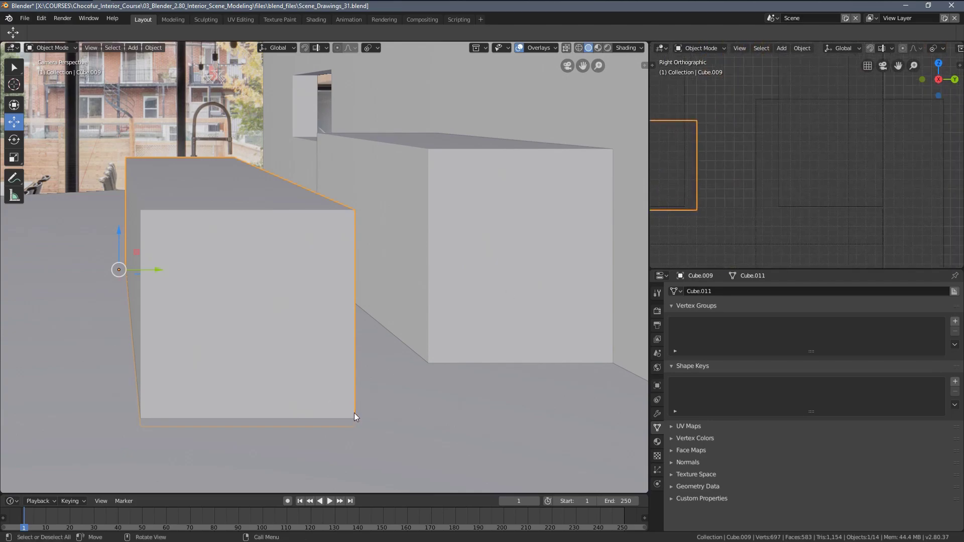
left_click_drag(117, 234, 118, 230)
key("ctrl+z")
Edit the cabinet cube's mesh and move its bottom face up along Z to the floor level, checking in solid shading
key("Tab")
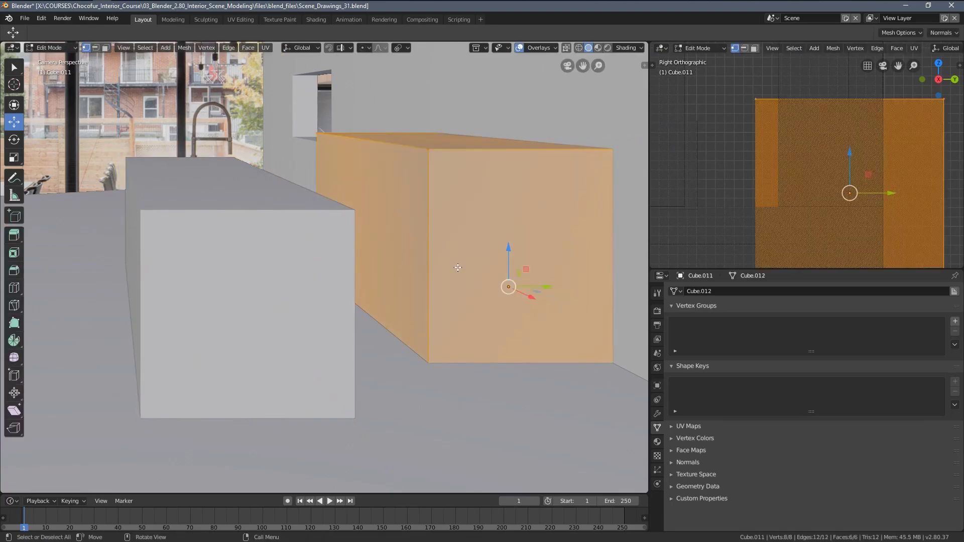
scroll(426, 294, "down", 2)
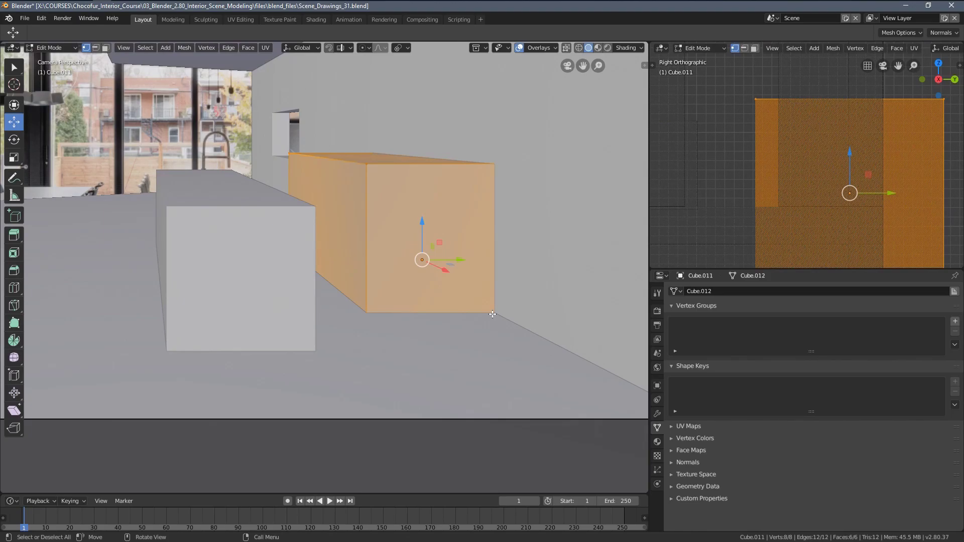
key("z")
left_click(304, 306)
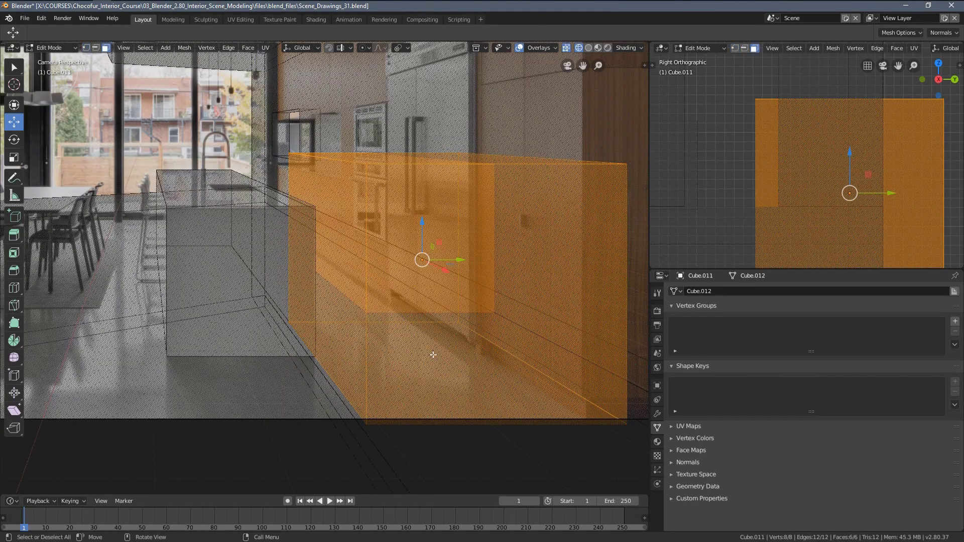
left_click(465, 374)
left_click(423, 362)
key("z")
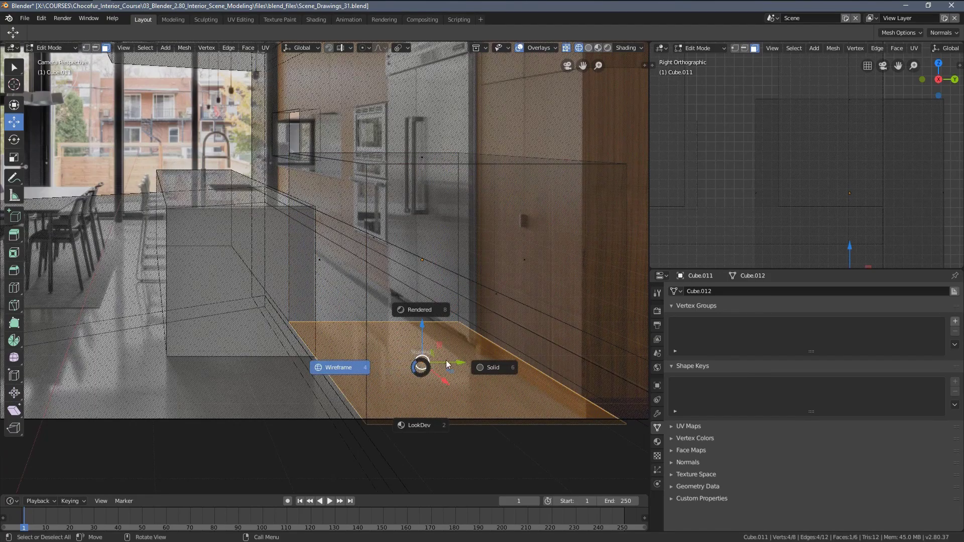
left_click(435, 342)
left_click_drag(422, 327, 399, 345)
scroll(399, 176, "up", 3)
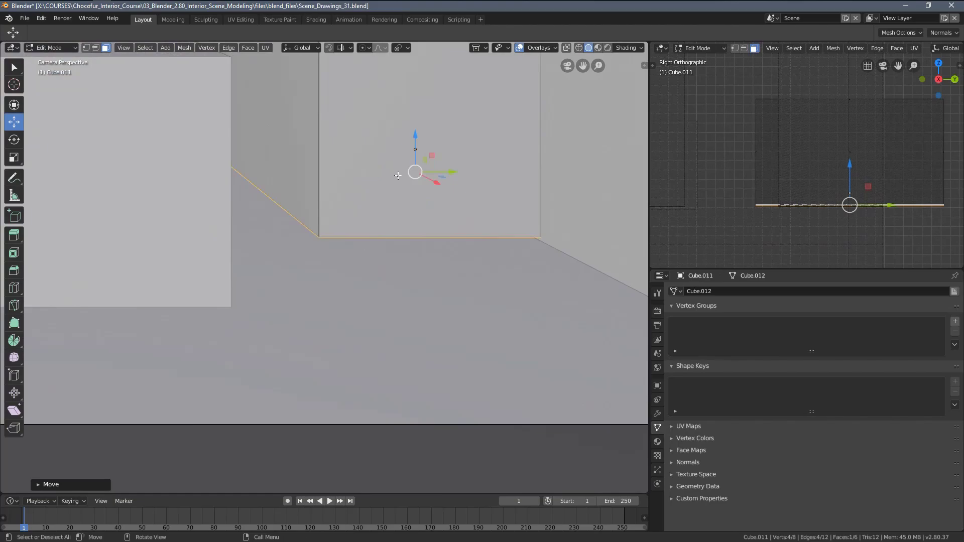
left_click_drag(422, 136, 406, 209)
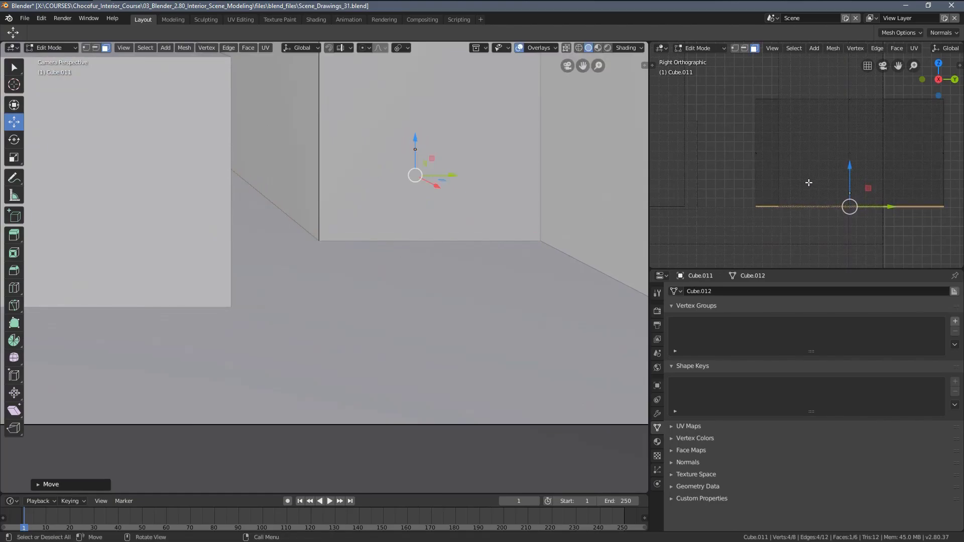
Pull the cabinet cube's back face along negative Y to the kitchen wall, working in the top orthographic view
middle_click_drag(809, 183, 801, 196)
key("KP_7")
scroll(777, 164, "down", 3)
middle_click_drag(770, 150, 790, 179, "shift")
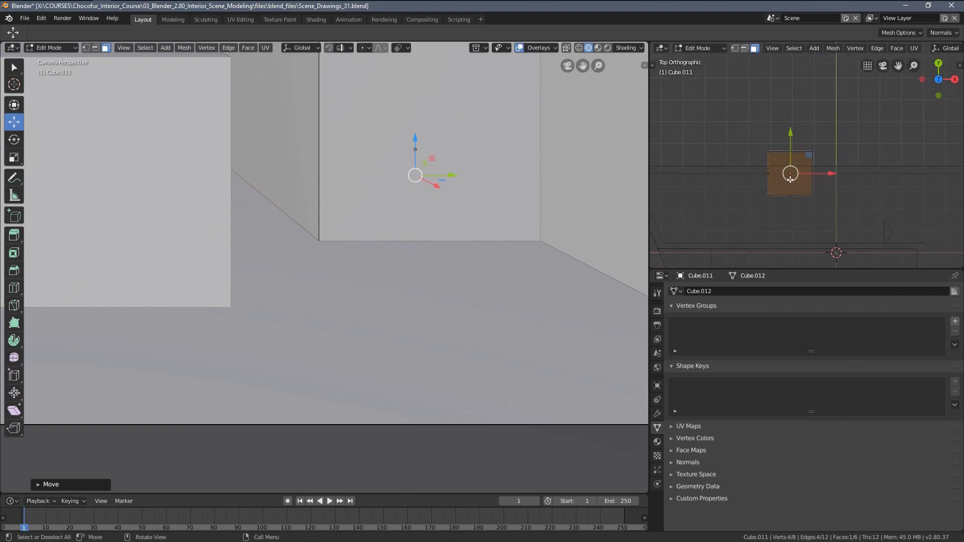
scroll(802, 155, "up", 1)
left_click(794, 144)
scroll(806, 155, "up", 2)
left_click_drag(779, 108, 774, 161)
scroll(772, 182, "up", 2)
scroll(745, 187, "up", 2)
middle_click_drag(710, 192, 748, 177, "shift")
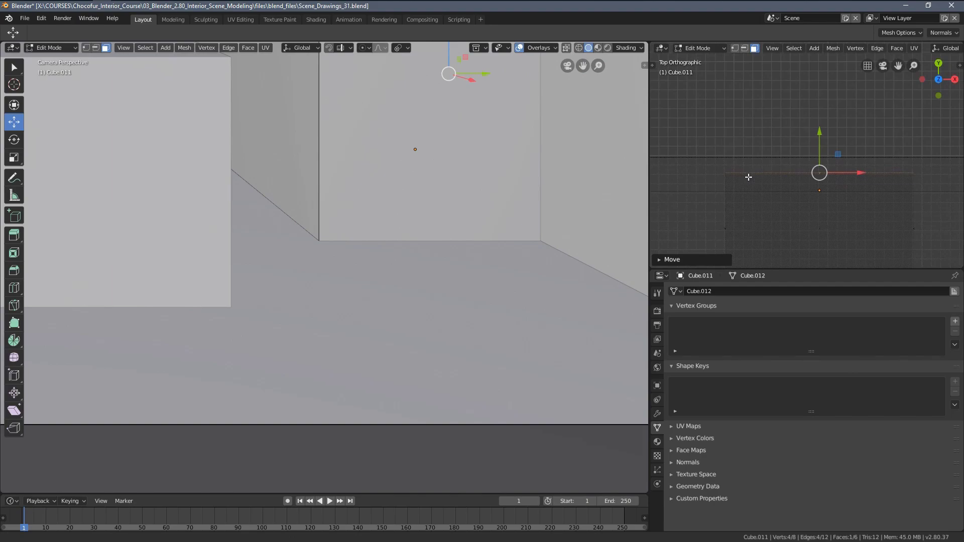
left_click_drag(817, 133, 816, 153)
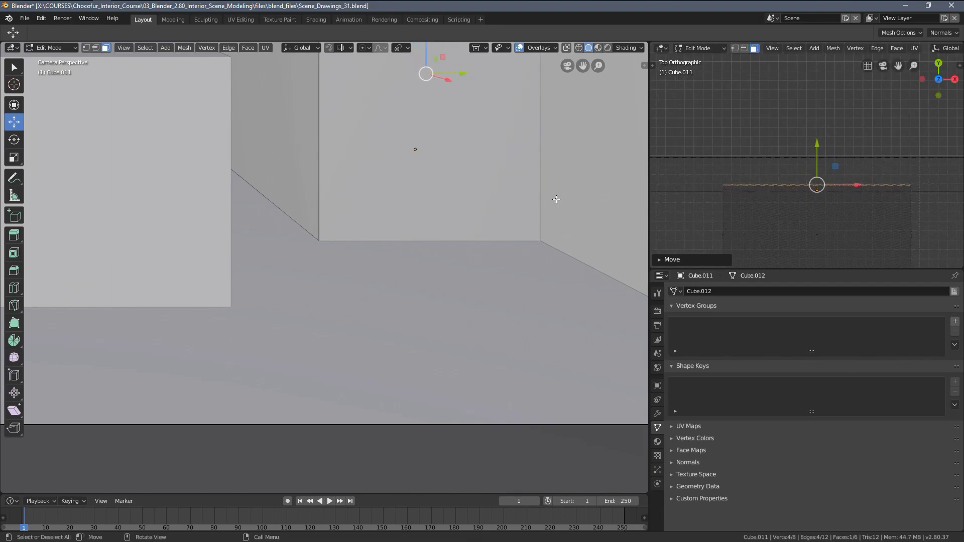
Extend the cabinet cube's camera-facing end face along X toward the near end of the photo's cabinets, in wireframe shading
scroll(556, 199, "down", 5)
key("z")
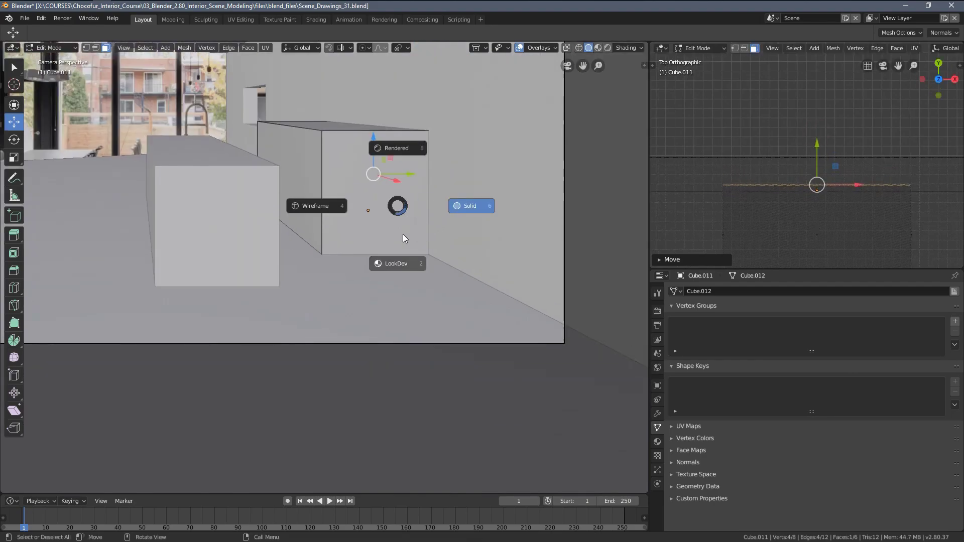
left_click(330, 210)
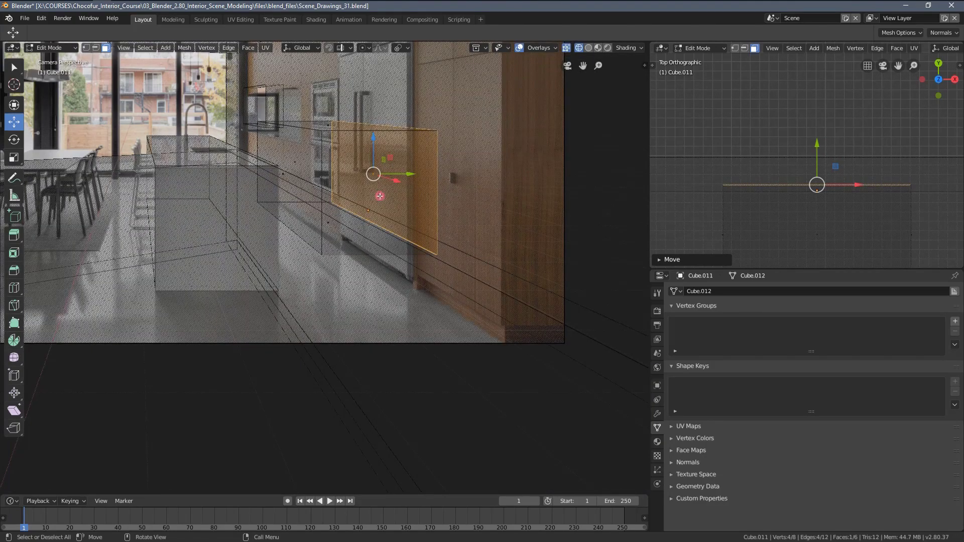
left_click(380, 196)
left_click_drag(403, 201, 470, 261)
middle_click_drag(450, 296, 469, 236, "shift")
scroll(469, 236, "up", 1)
scroll(469, 236, "up", 3)
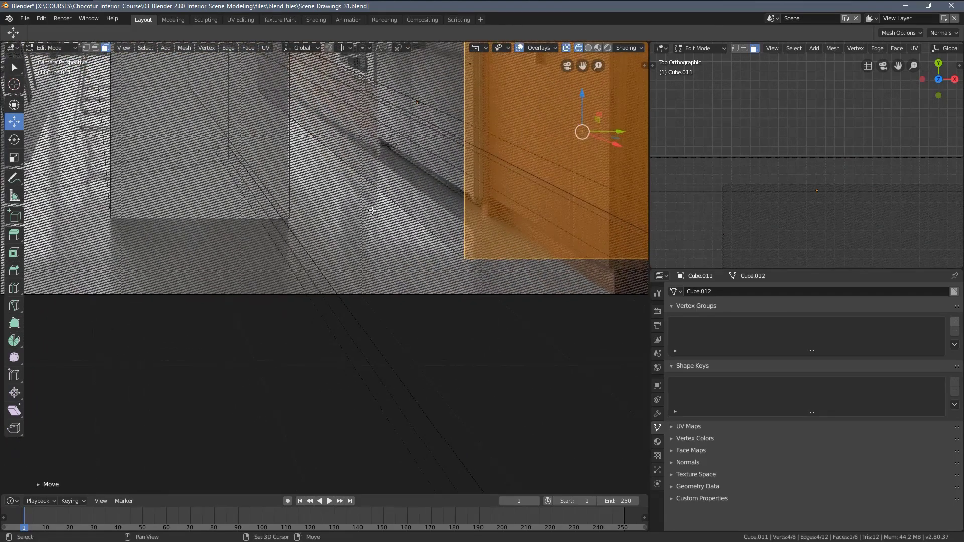
Compare the cabinet cube's lower front edge with the cabinet base in the photo, in wireframe and solid shading
key("2")
left_click(378, 196)
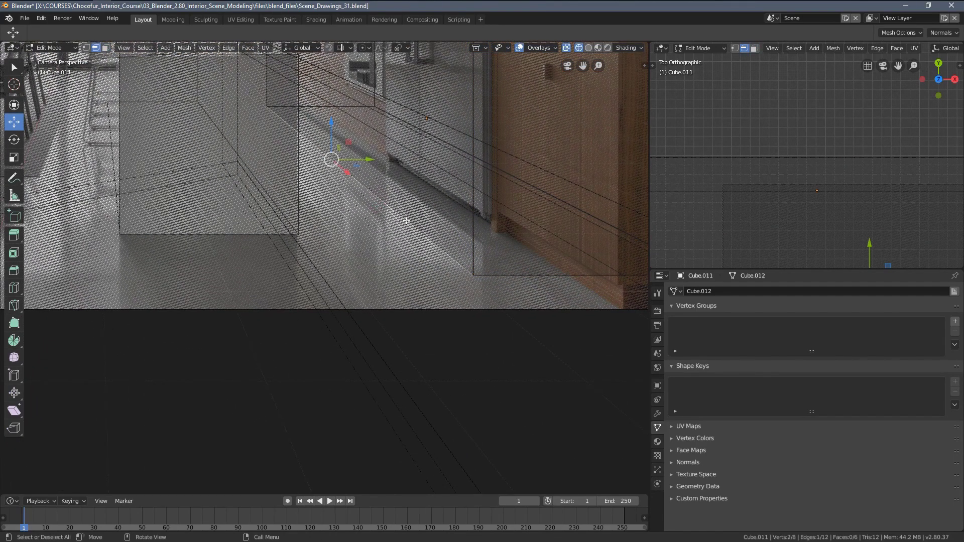
scroll(406, 221, "up", 3)
middle_click_drag(431, 212, 395, 234, "shift")
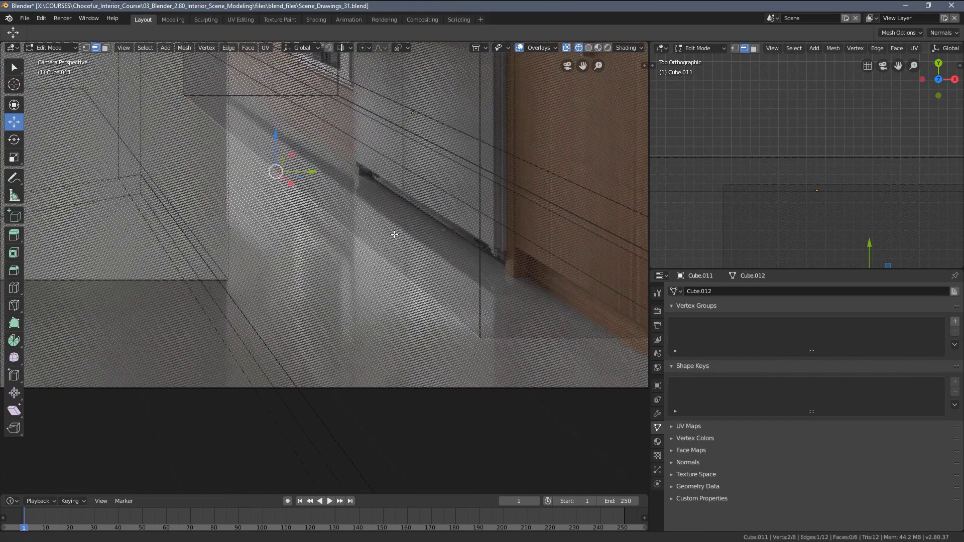
key("z")
left_click(436, 243)
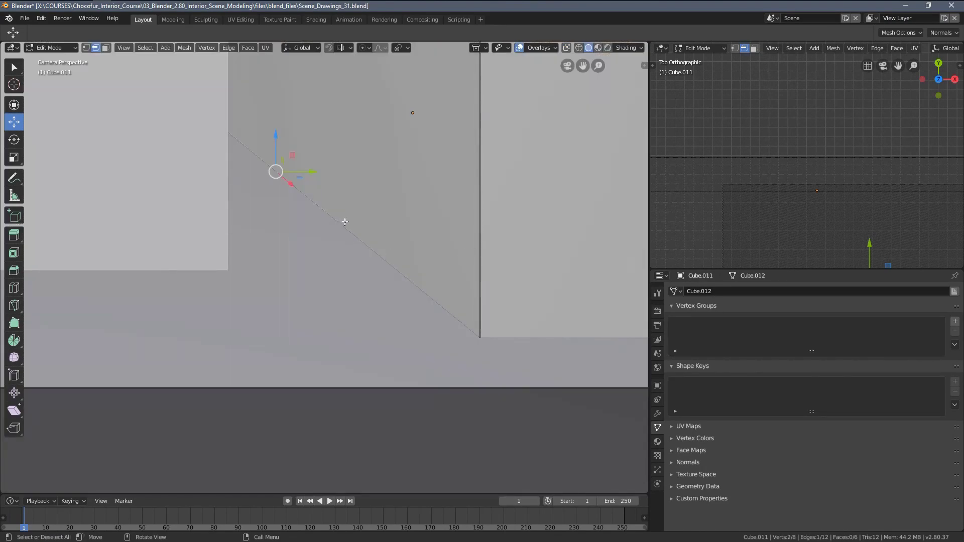
key("z")
left_click(243, 211)
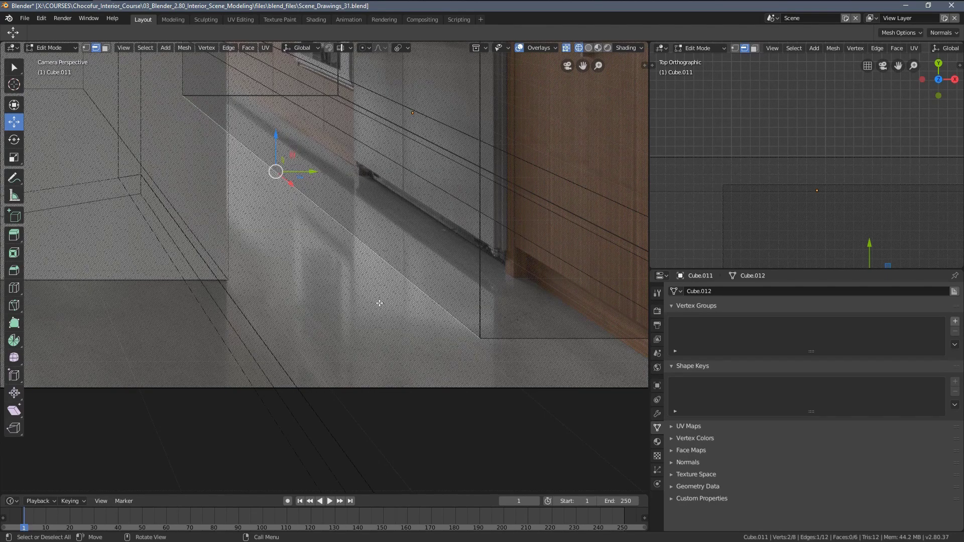
scroll(405, 262, "down", 3)
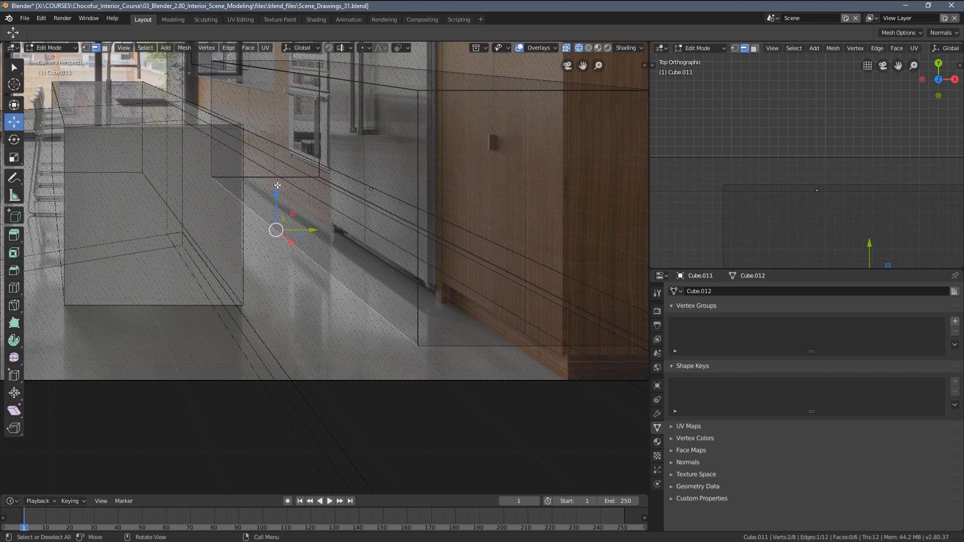
middle_click_drag(437, 266, 442, 288, "shift")
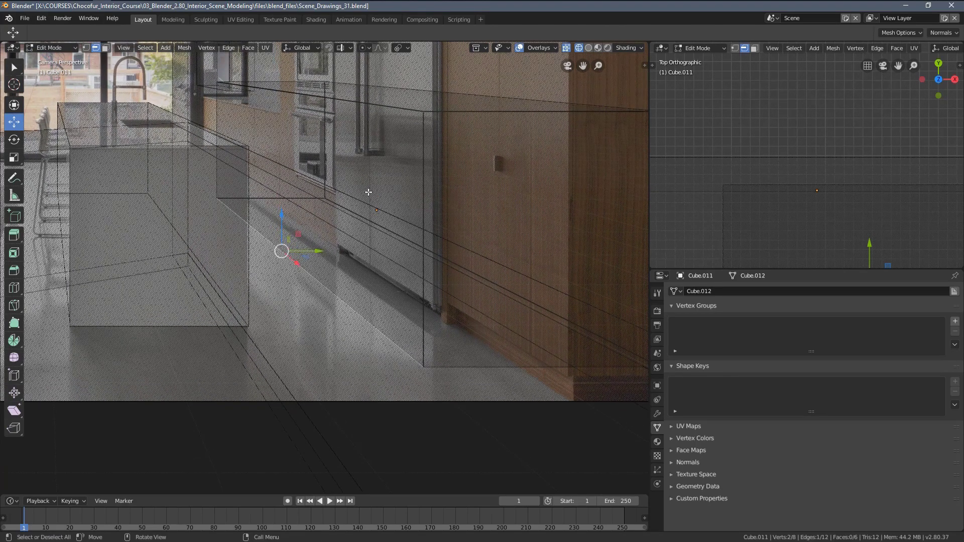
Move the cabinet cube's island-facing front face along positive Y to line up with the cabinet fronts in the photo
key("3")
left_click(283, 179)
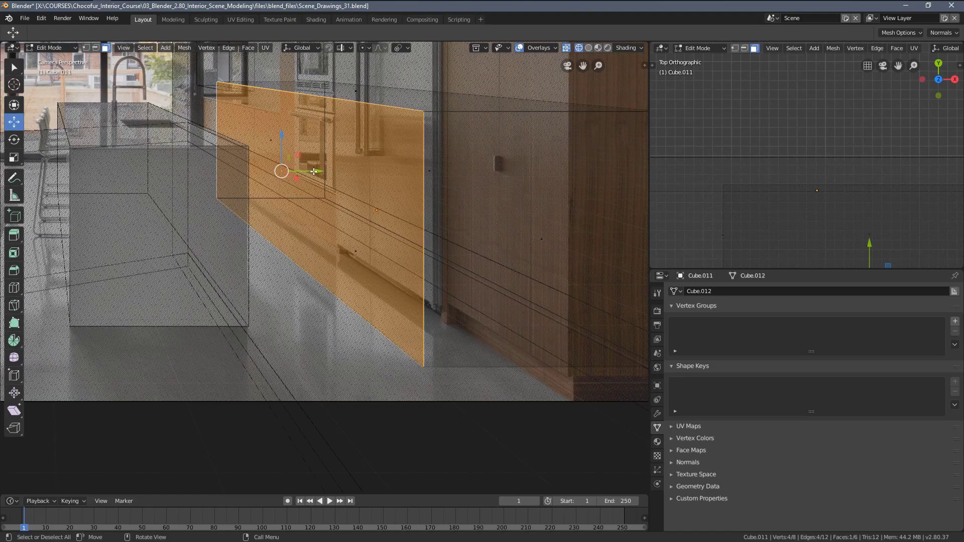
left_click_drag(314, 172, 377, 170)
scroll(437, 251, "down", 3)
scroll(442, 256, "up", 3)
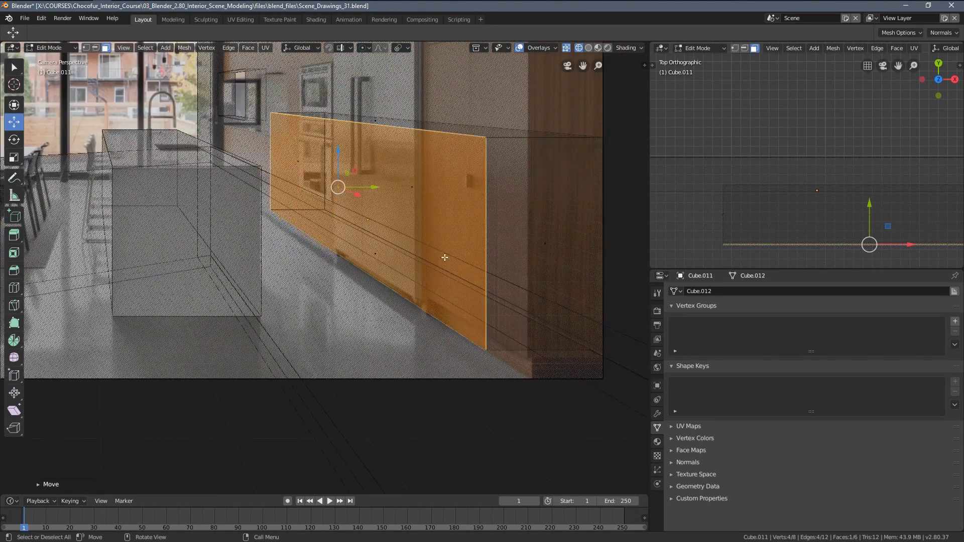
scroll(445, 257, "up", 4)
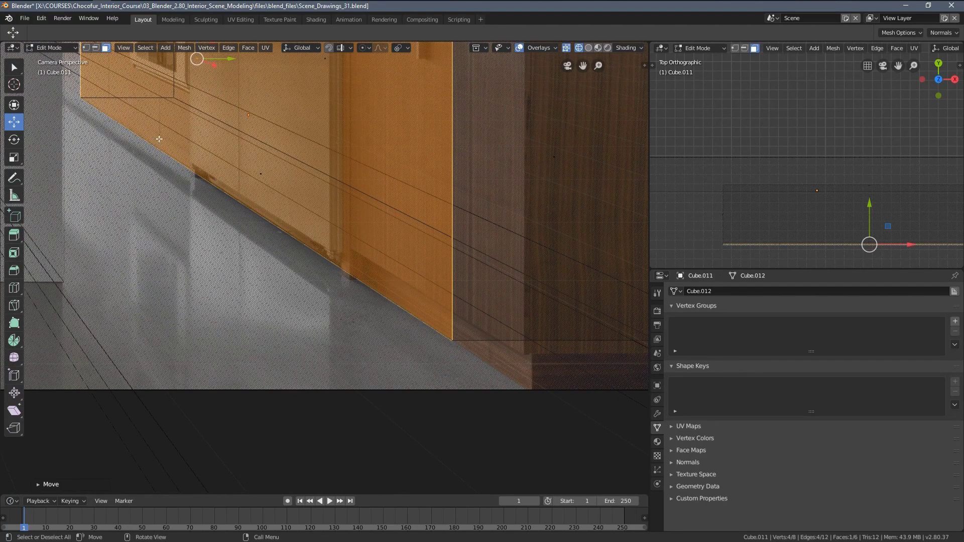
scroll(392, 249, "down", 3)
middle_click_drag(387, 226, 331, 240, "shift")
Move the cabinet cube's camera-facing end face further along positive X to match the near corner of the photo's wooden cabinet
left_click(398, 222)
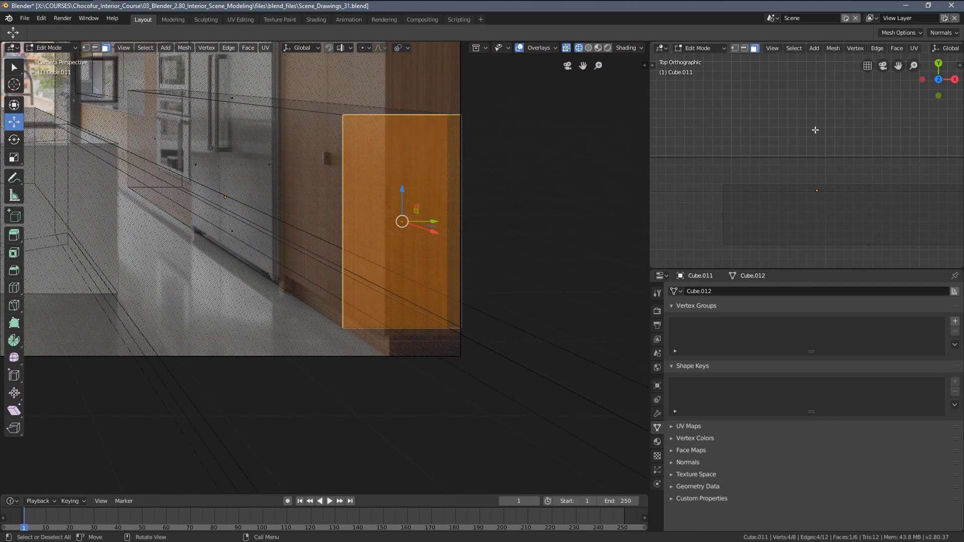
scroll(894, 207, "down", 2)
key("KP_Decimal")
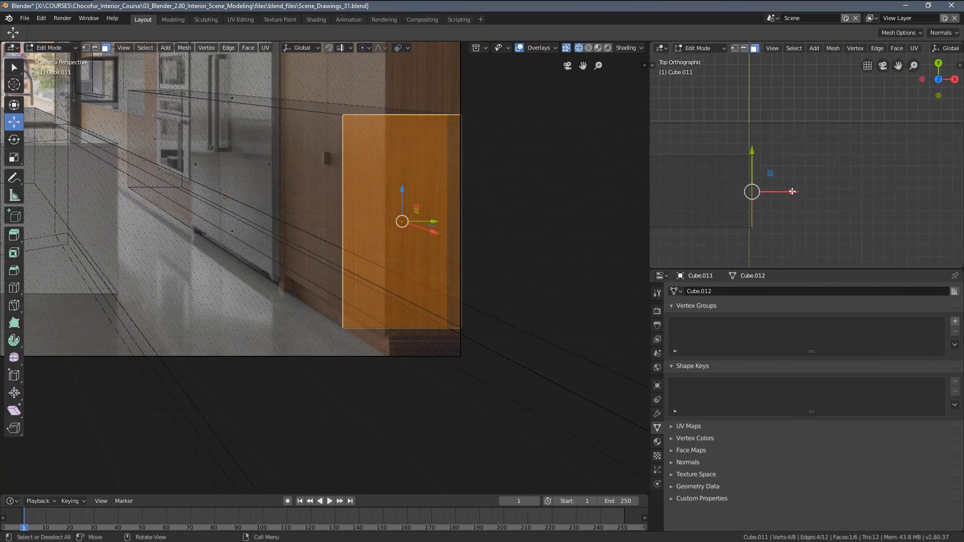
mouse_move(792, 192)
left_mouse_down()
mouse_move(880, 202)
mouse_move(794, 209)
left_mouse_up()
scroll(421, 180, "up", 2)
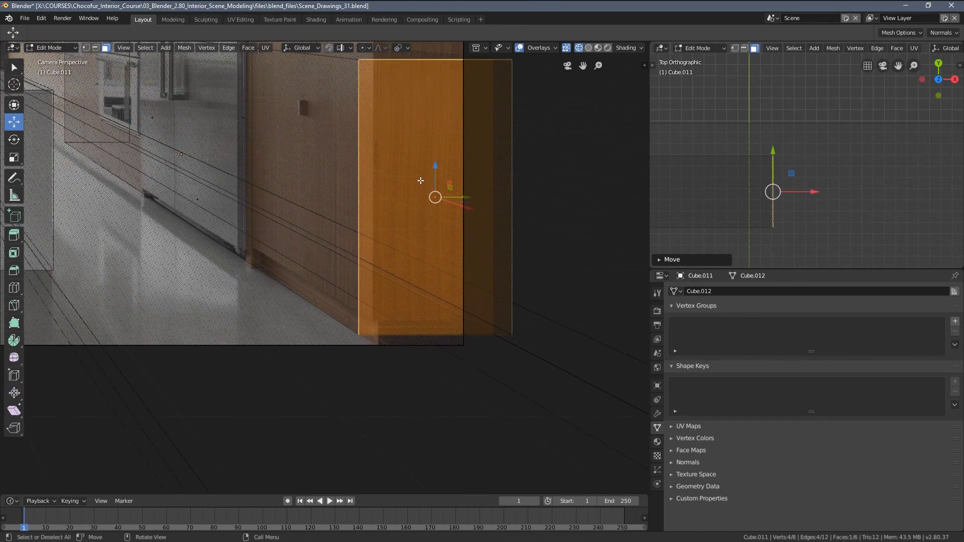
middle_click_drag(462, 230, 410, 199, "shift")
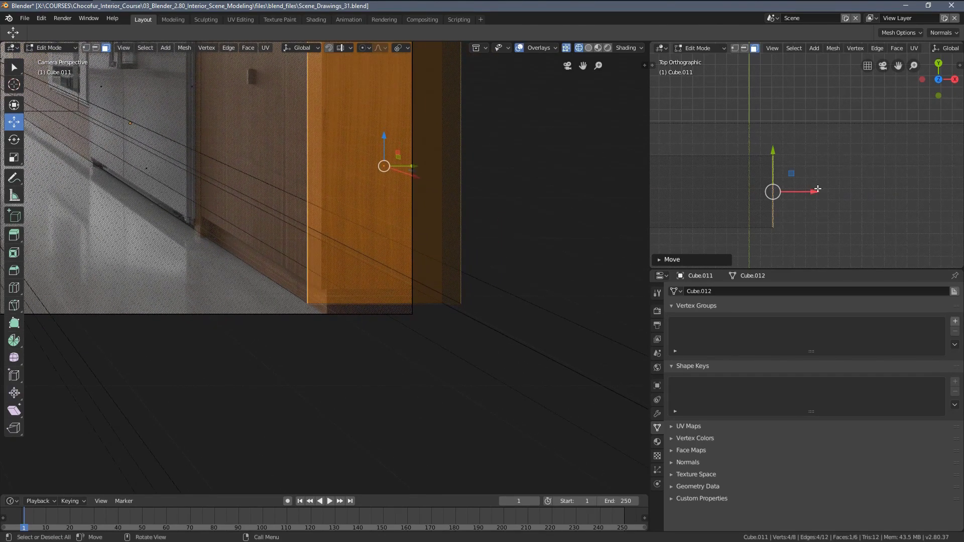
mouse_move(818, 189)
left_mouse_down()
mouse_move(806, 189)
mouse_move(820, 191)
left_mouse_up()
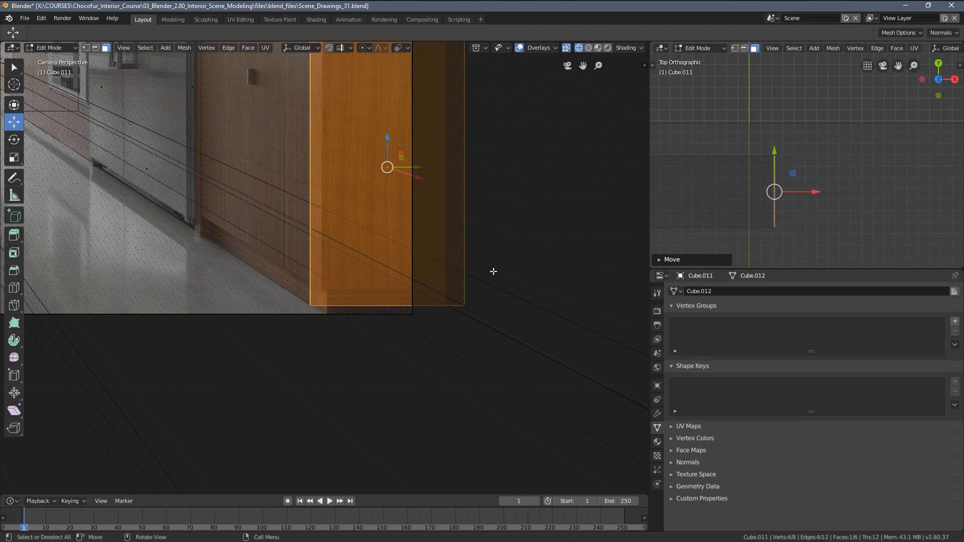
Fine-adjust the cabinet cube's camera-facing end face along positive X so its lower corner meets the photo's cabinet base corner
scroll(394, 273, "up", 5)
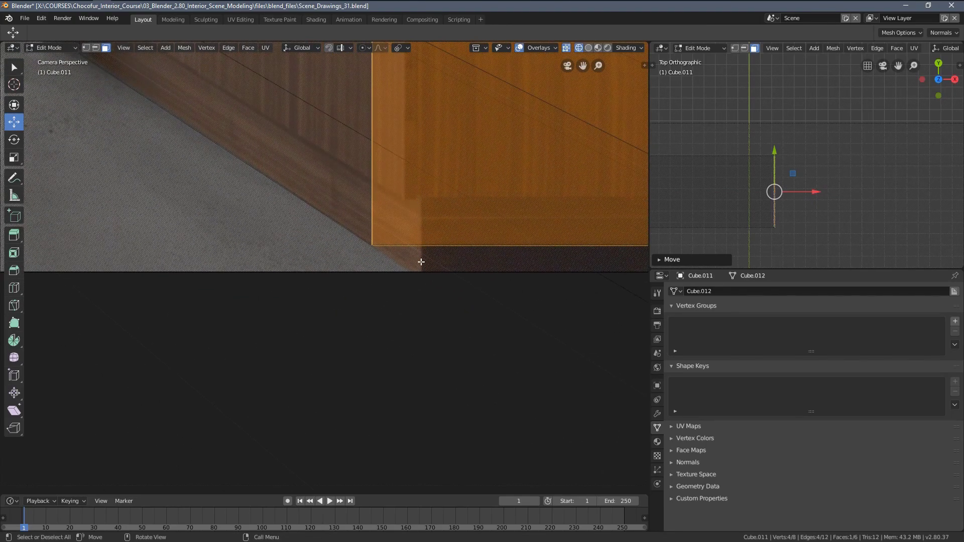
left_click_drag(816, 194, 808, 219)
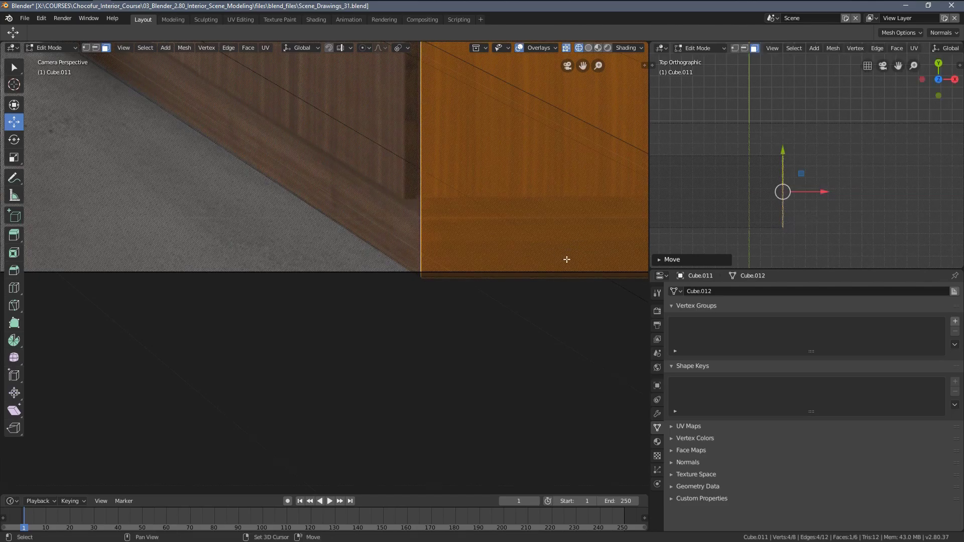
scroll(363, 276, "up", 2)
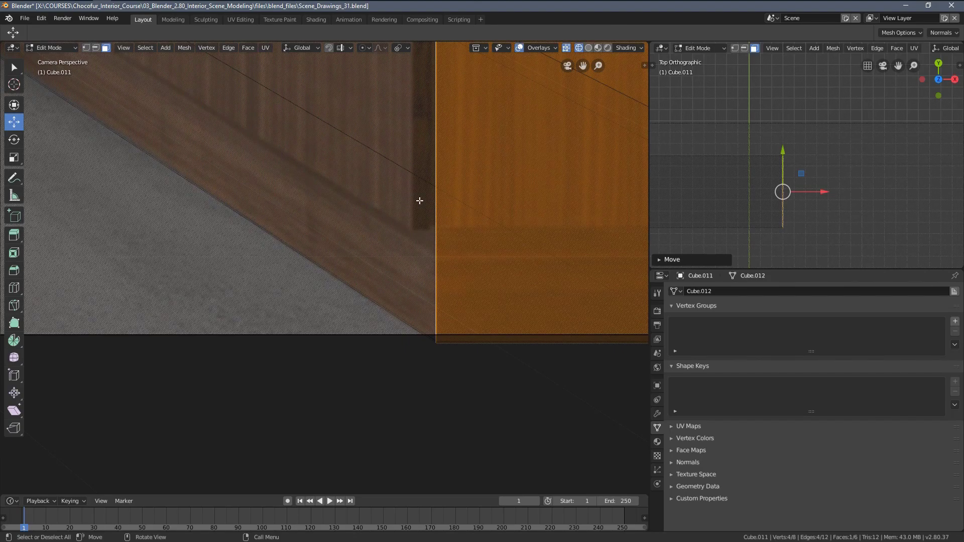
Raise the cabinet cube's top face along Z to near the top of the tall wooden cabinets in the photo
scroll(420, 201, "down", 5)
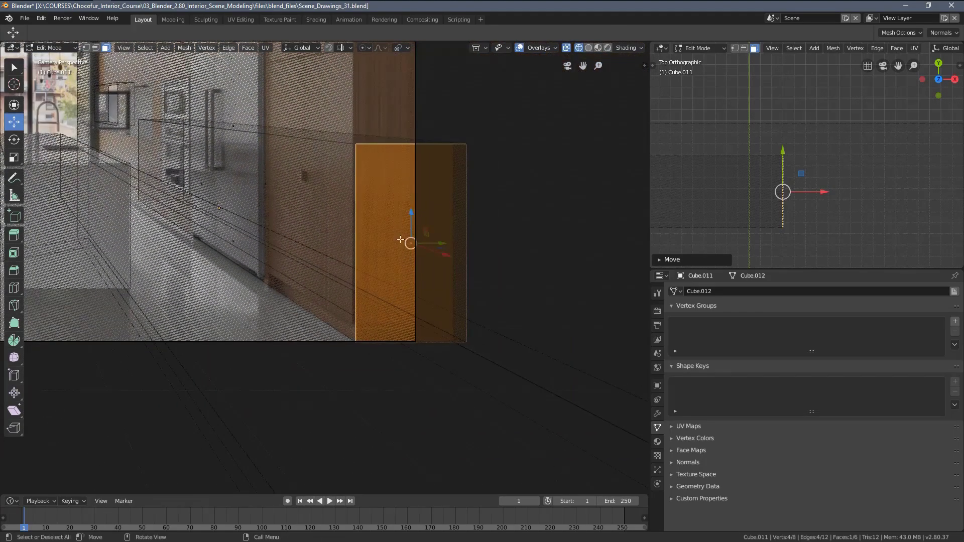
middle_click_drag(387, 206, 452, 306, "shift")
left_click(299, 227)
middle_click_drag(333, 192, 345, 259, "shift")
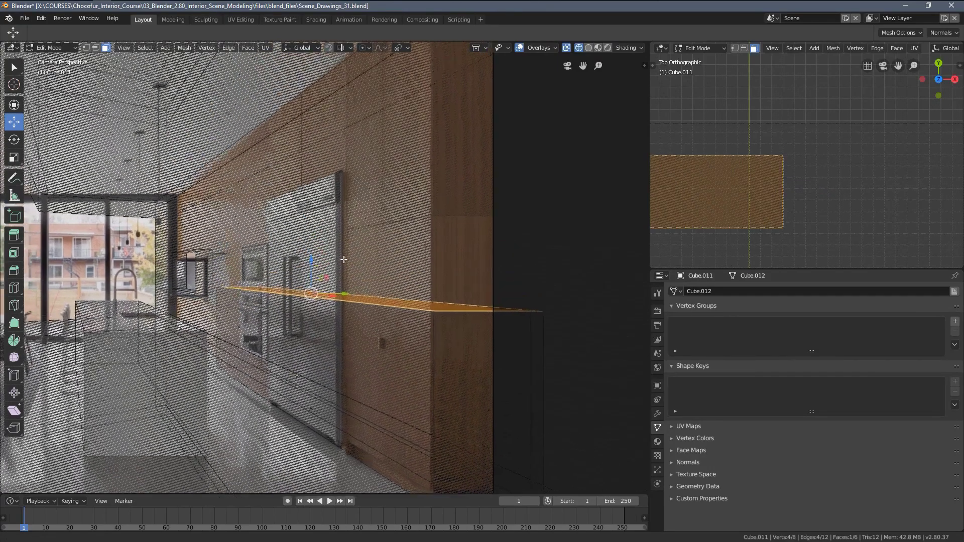
key("g")
key("z")
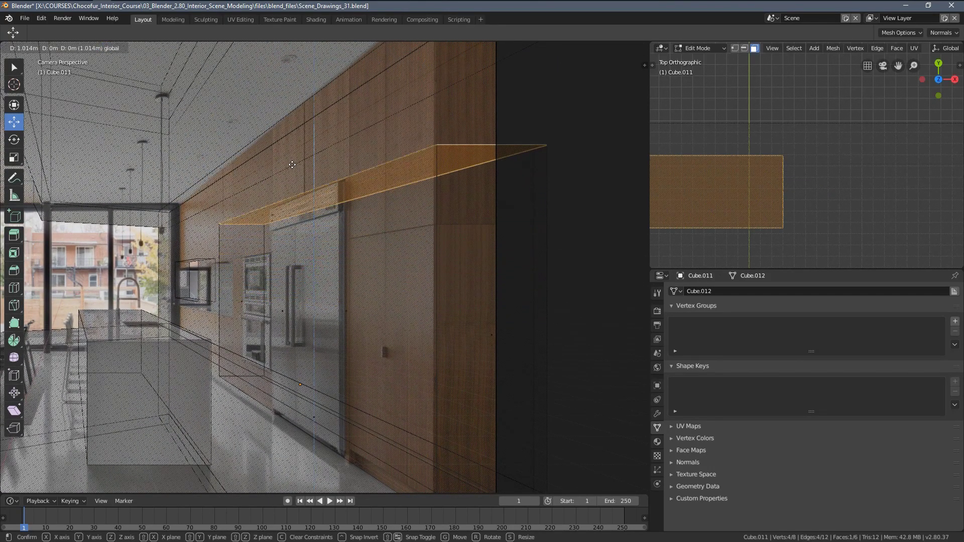
left_click(321, 131)
middle_click_drag(322, 131, 316, 196, "shift")
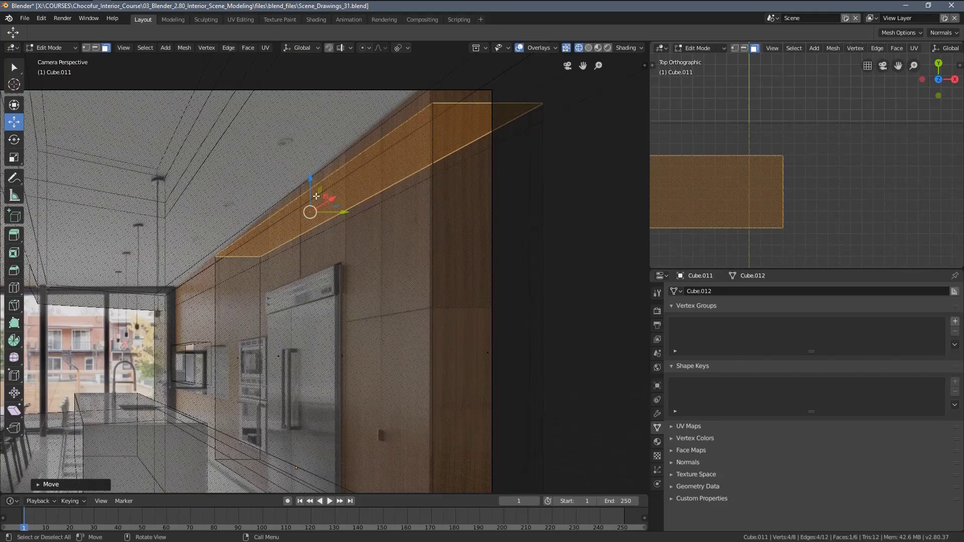
In solid shading, raise the cabinet cube's top face slightly further along Z to close the gap to the ceiling
key("z")
left_click(353, 198)
scroll(311, 212, "up", 2)
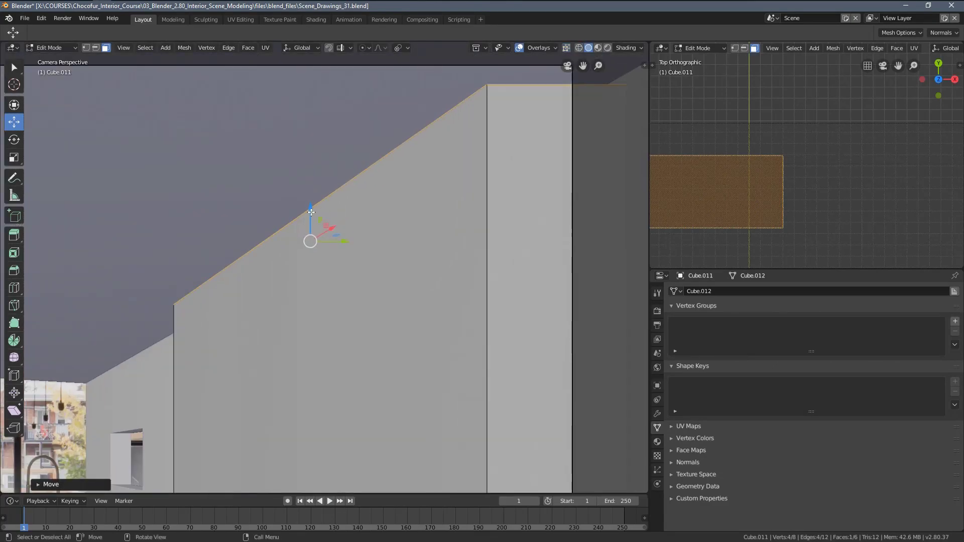
key("g")
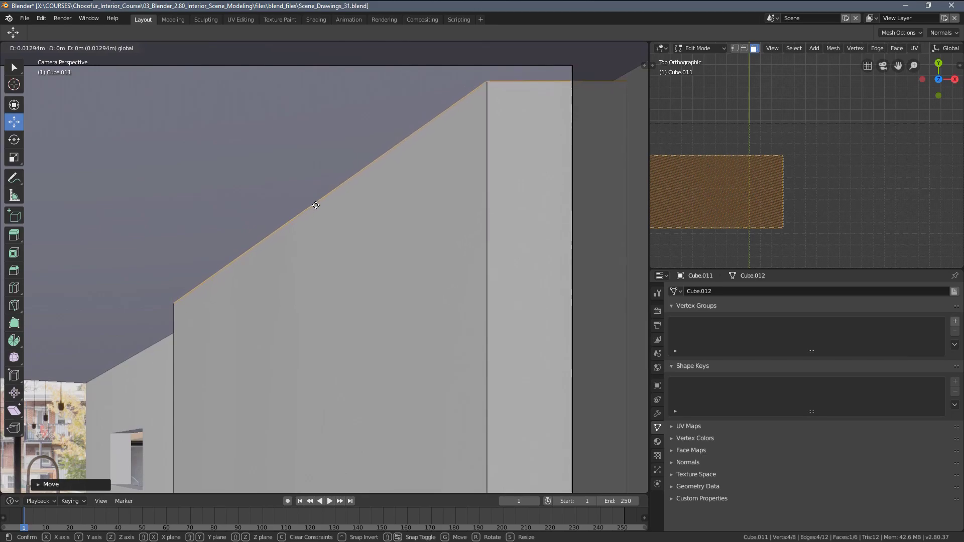
left_click(354, 187)
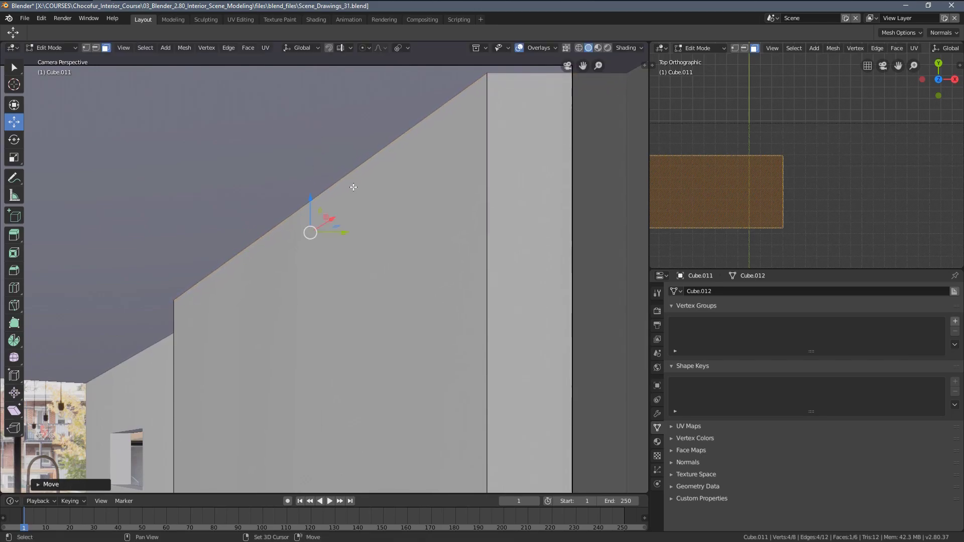
middle_click_drag(298, 229, 488, 98, "shift")
In wireframe shading, move the cabinet cube's far end face along positive X toward the far side of the pictured oven column
key("z")
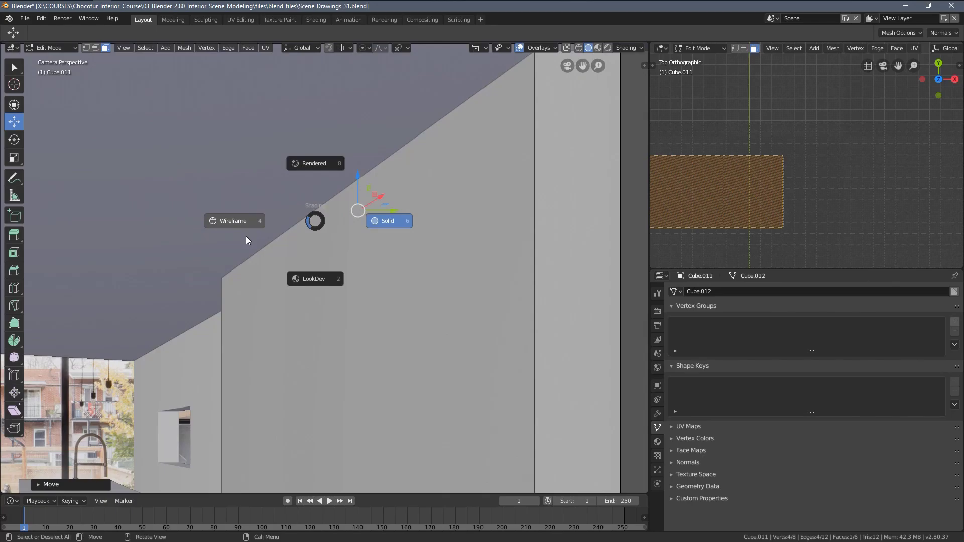
left_click(250, 230)
middle_click_drag(261, 366, 304, 222, "shift")
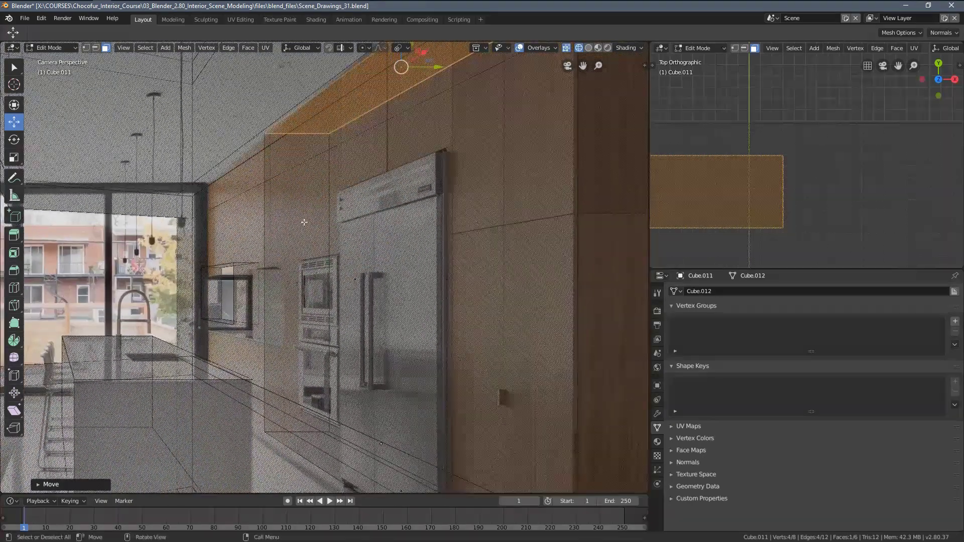
right_click(289, 282)
key("Escape")
left_click(291, 286)
scroll(308, 322, "up", 2)
middle_click_drag(309, 322, 308, 270, "shift")
scroll(309, 271, "up", 2)
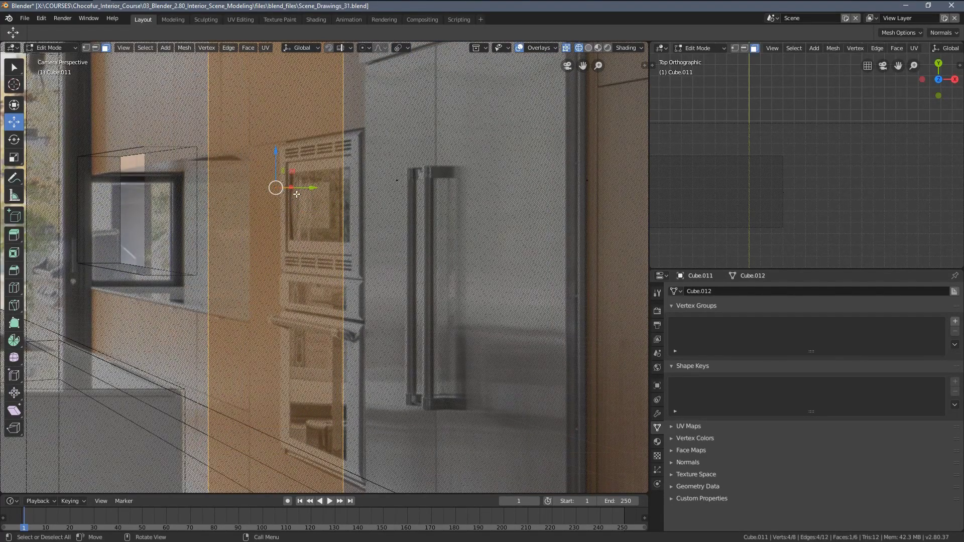
key("KP_Decimal")
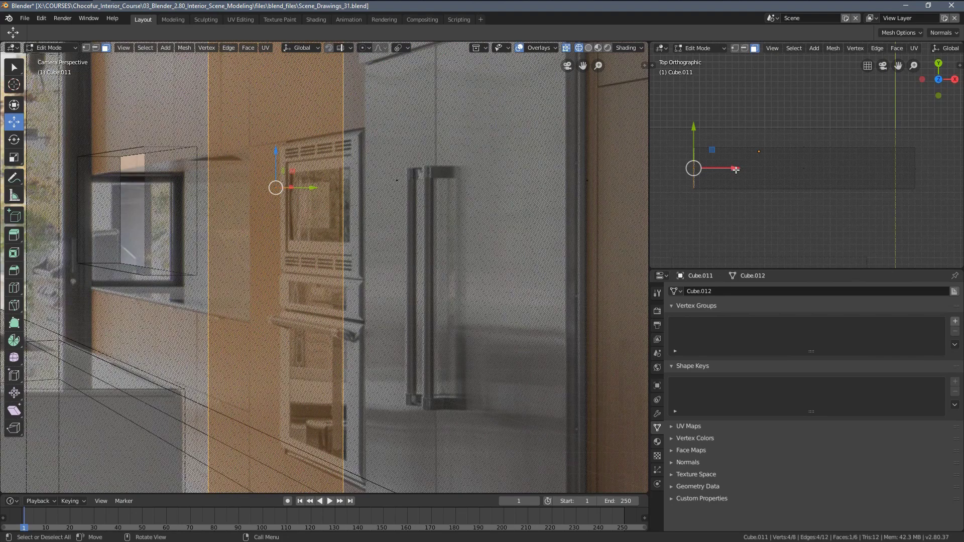
left_click_drag(737, 169, 820, 190)
scroll(388, 223, "down", 2)
key("alt+a")
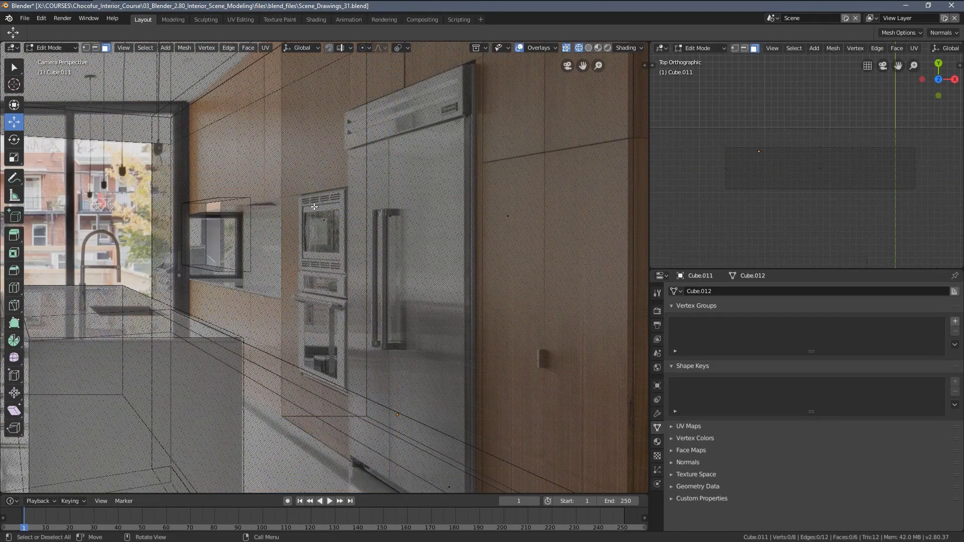
Add a horizontal loop cut around the cabinet cube and slide it down to the photo's countertop height
scroll(325, 235, "down", 1)
key("ctrl+r")
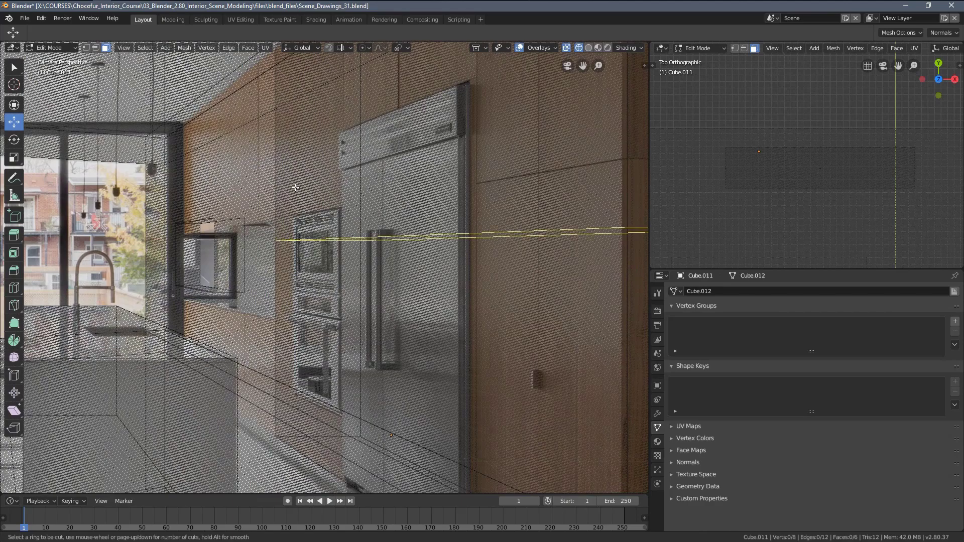
left_click(296, 188)
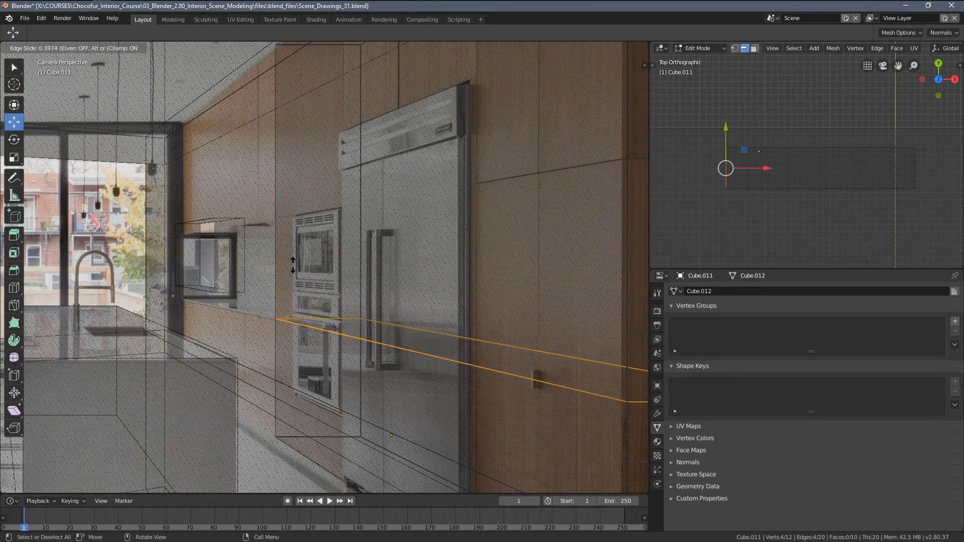
left_click(277, 329)
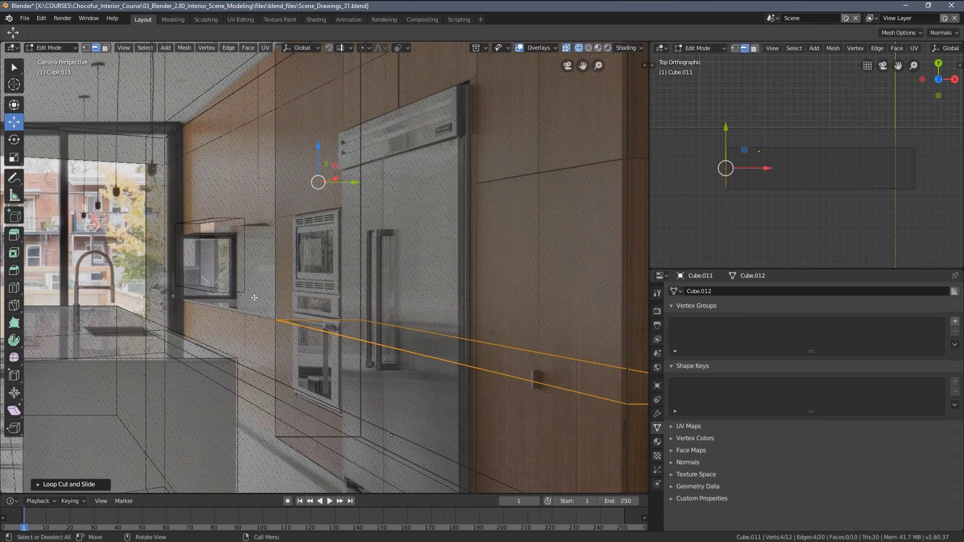
Add a second horizontal loop cut above the first and adjust its height to the bottom of the photo's upper cabinets
key("ctrl+r")
left_click(278, 173)
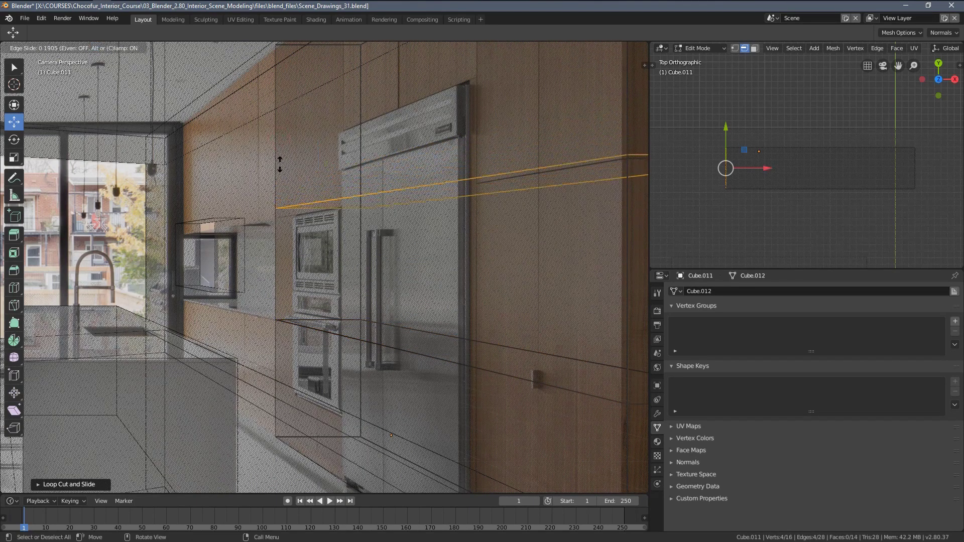
left_click(277, 174)
scroll(322, 150, "up", 5)
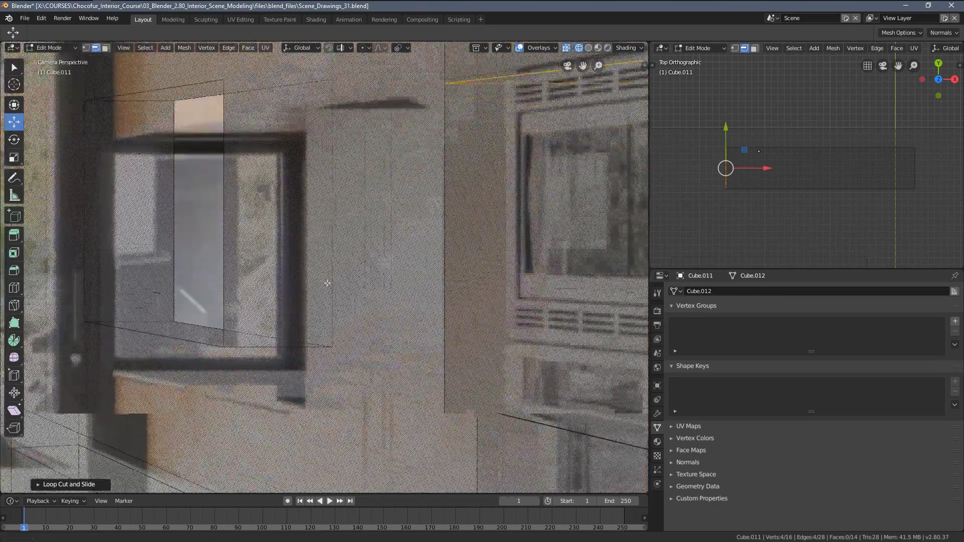
middle_click_drag(328, 283, 295, 355, "shift")
scroll(435, 155, "down", 3)
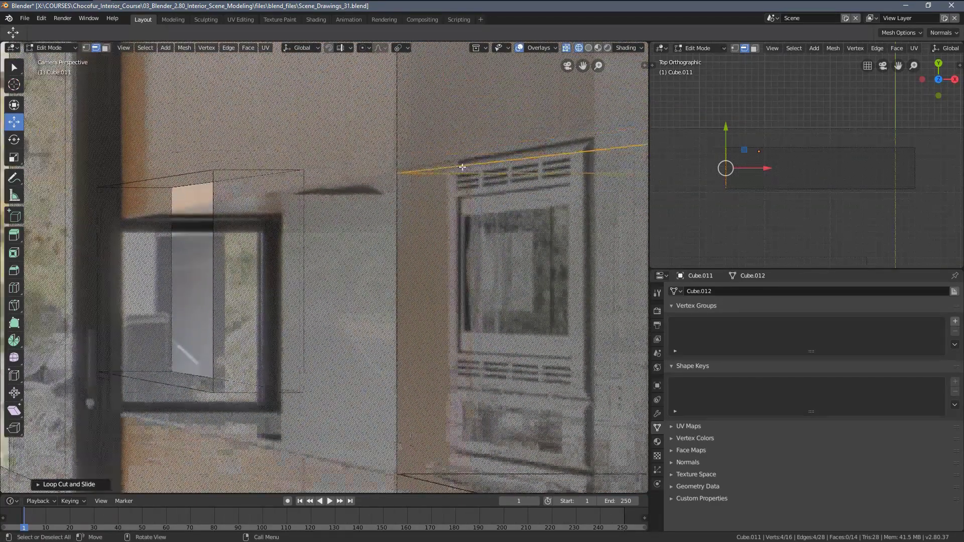
middle_click_drag(476, 188, 257, 271, "shift")
scroll(421, 197, "down", 2)
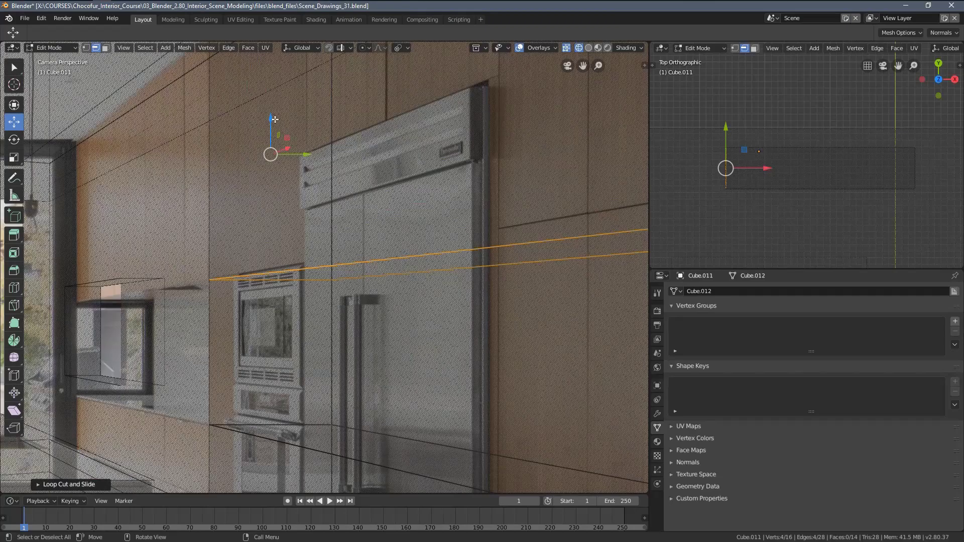
left_click_drag(275, 120, 274, 124)
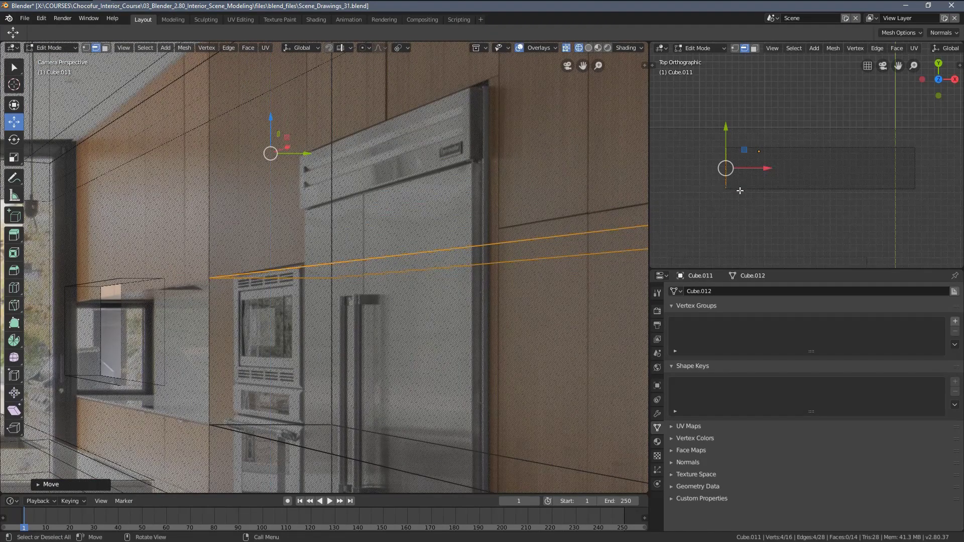
Set the secondary viewport to solid shading and turn it to a perspective view of the cabinet cube's far end
middle_click_drag(357, 237, 360, 231)
mouse_move(714, 201)
middle_mouse_down()
mouse_move(786, 115)
mouse_move(752, 164)
middle_mouse_up()
key("z")
left_click(813, 164)
mouse_move(813, 164)
middle_mouse_down()
mouse_move(784, 173)
mouse_move(763, 123)
middle_mouse_up()
middle_click_drag(866, 121, 839, 130)
scroll(781, 132, "down", 2)
scroll(790, 131, "up", 2)
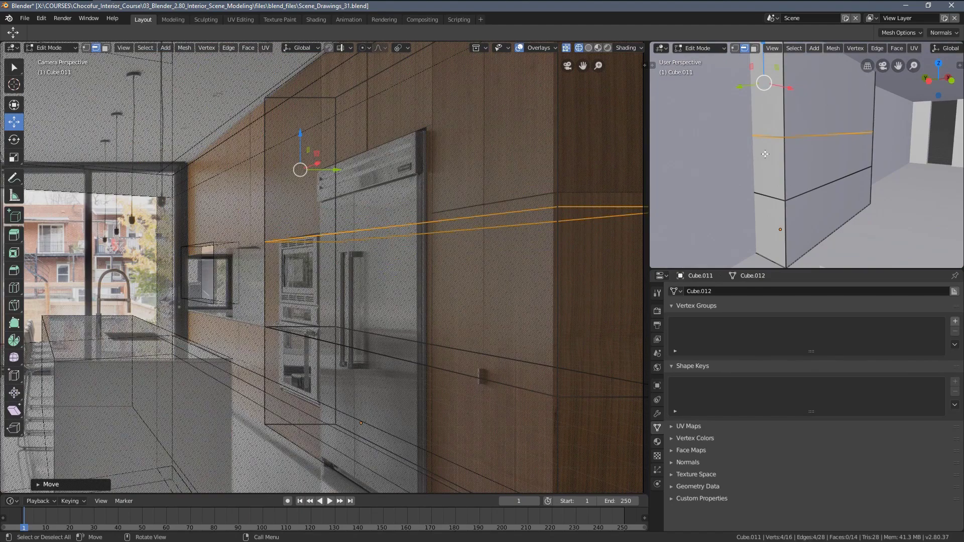
Extrude the upper and lower faces of the cabinet cube's far end toward the windows, leaving the middle face recessed
key("3")
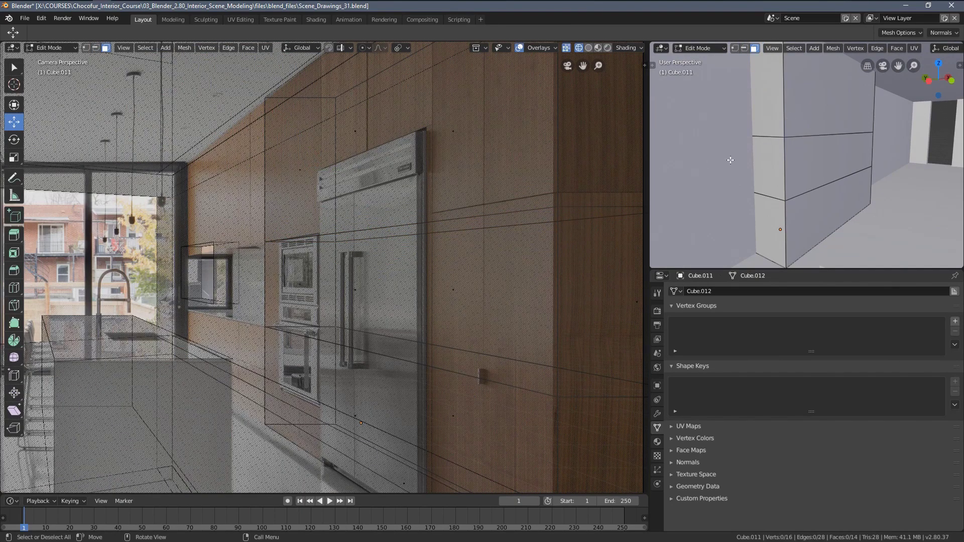
left_click(777, 99)
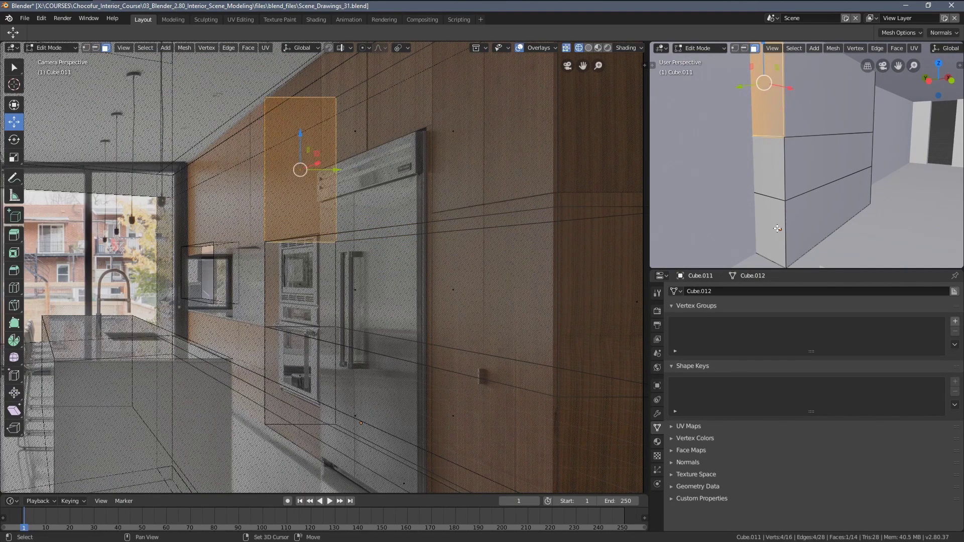
left_click(301, 377, "shift")
middle_click_drag(304, 328, 401, 143, "shift")
middle_click_drag(780, 175, 820, 172)
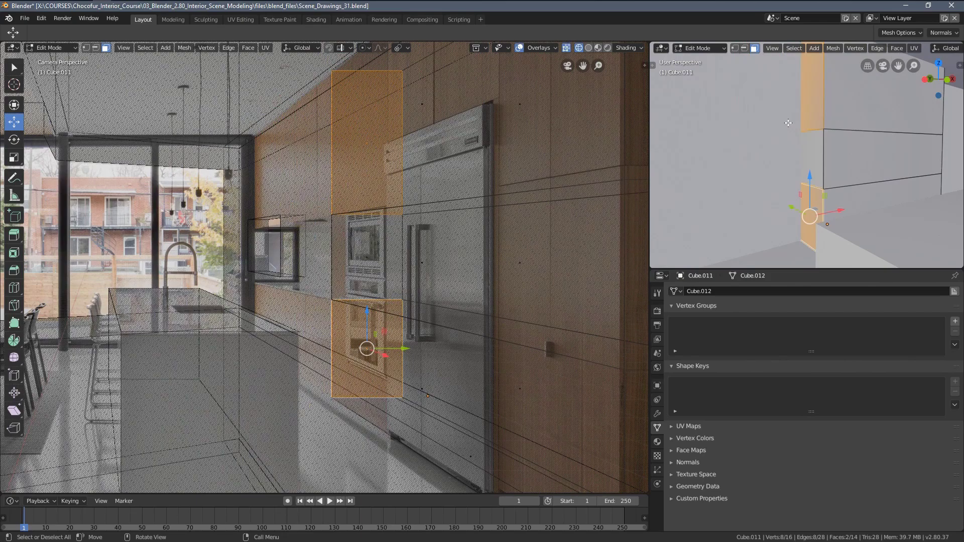
key("e")
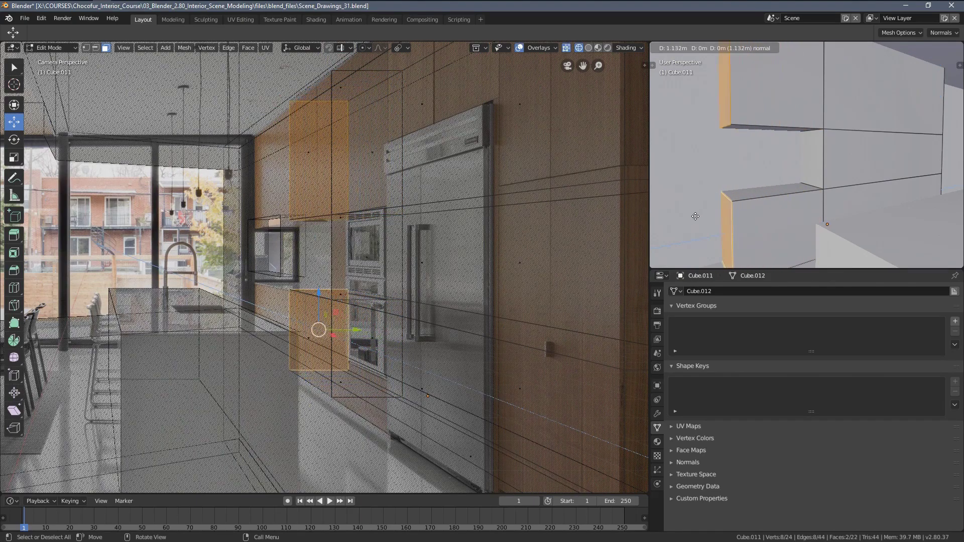
left_click(665, 223)
In solid shading, move the two extruded end faces further along negative X past the small side window
middle_click_drag(301, 282, 330, 256, "shift")
scroll(330, 257, "up", 2)
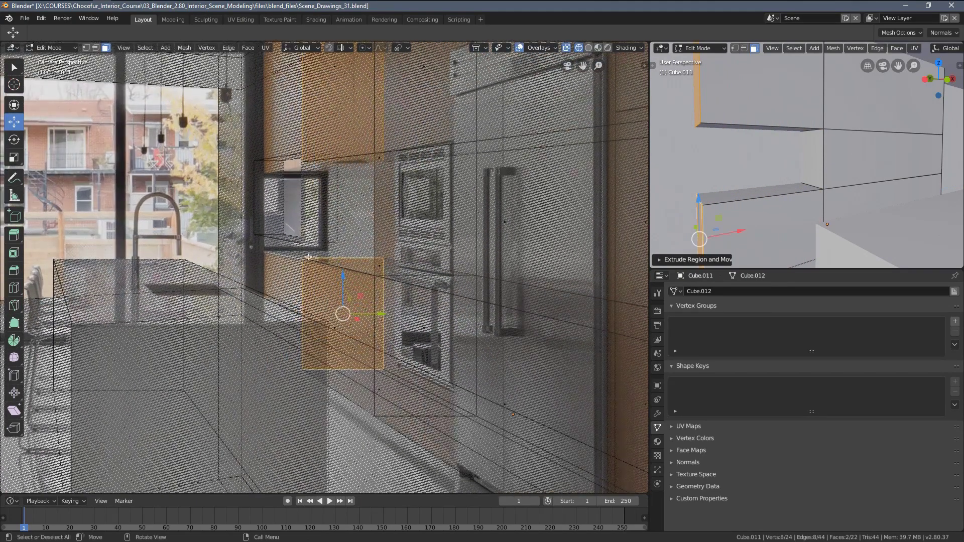
key("z")
left_click(364, 305)
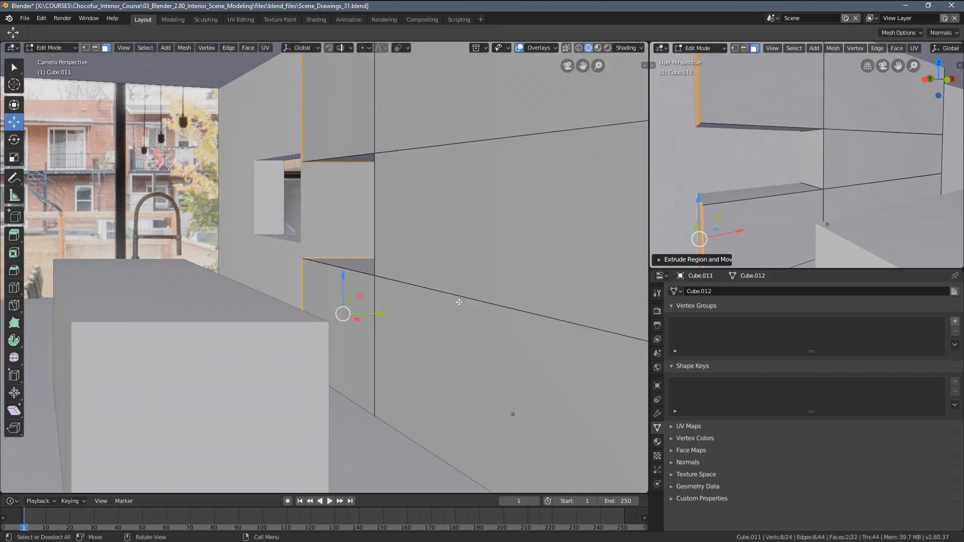
scroll(747, 201, "down", 3)
left_click_drag(787, 198, 690, 211)
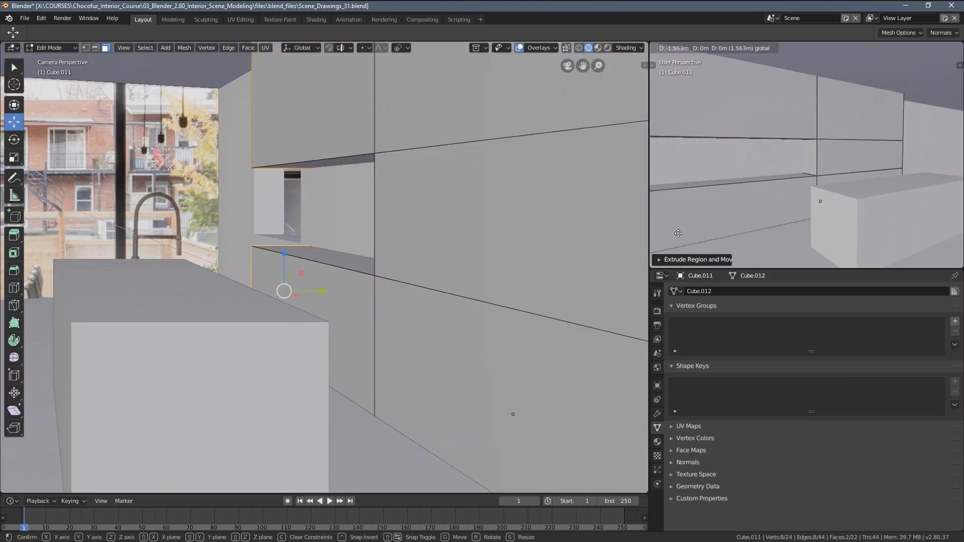
In wireframe shading, extend the upper and lower cabinet end faces slightly more along negative X toward the large window's frame
key("z")
left_click(264, 212)
scroll(333, 224, "up", 3)
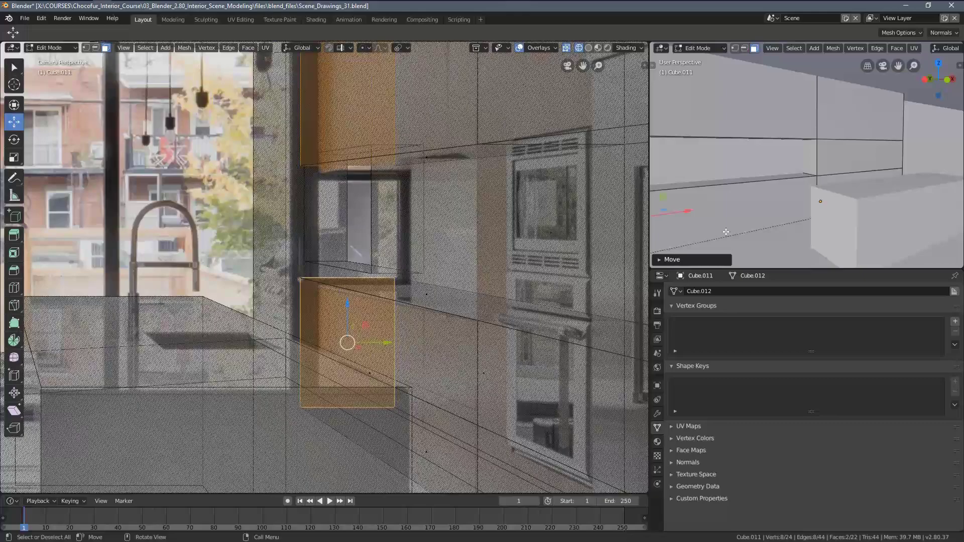
scroll(788, 213, "up", 3)
middle_click_drag(788, 214, 784, 179)
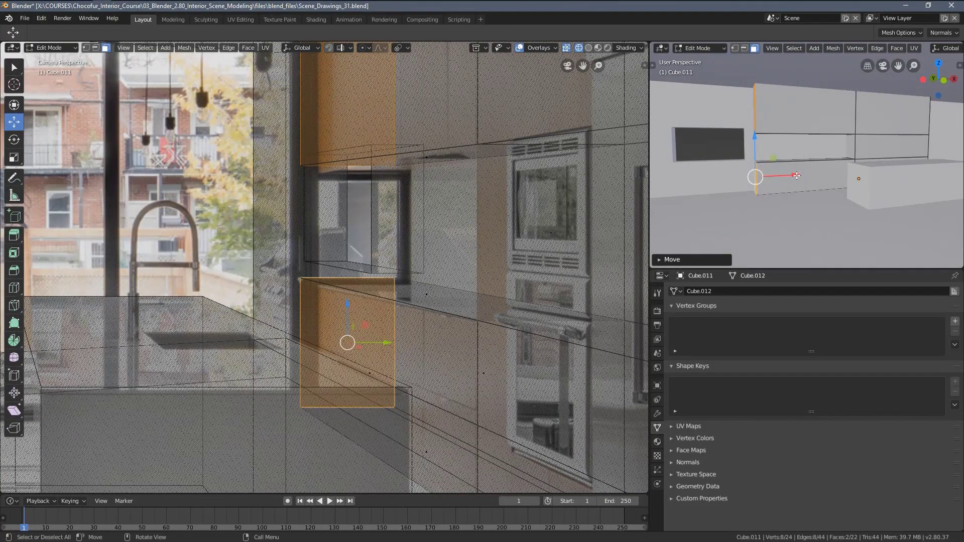
left_click_drag(797, 175, 788, 187)
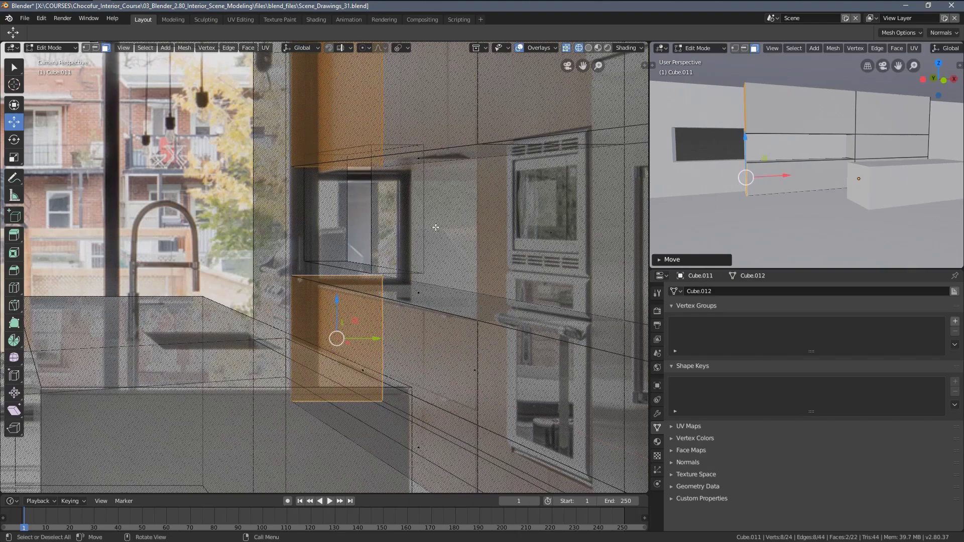
scroll(437, 221, "up", 3)
scroll(788, 165, "up", 4)
middle_click_drag(749, 143, 824, 168, "shift")
scroll(820, 153, "down", 6)
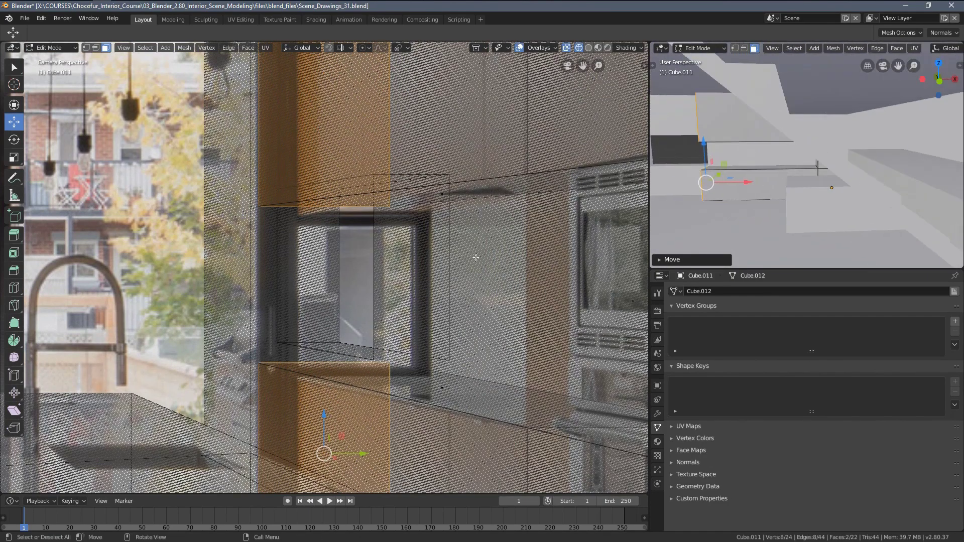
Deselect the cabinet faces and compare the cube with the reference photo in solid and wireframe shading
scroll(475, 258, "down", 5)
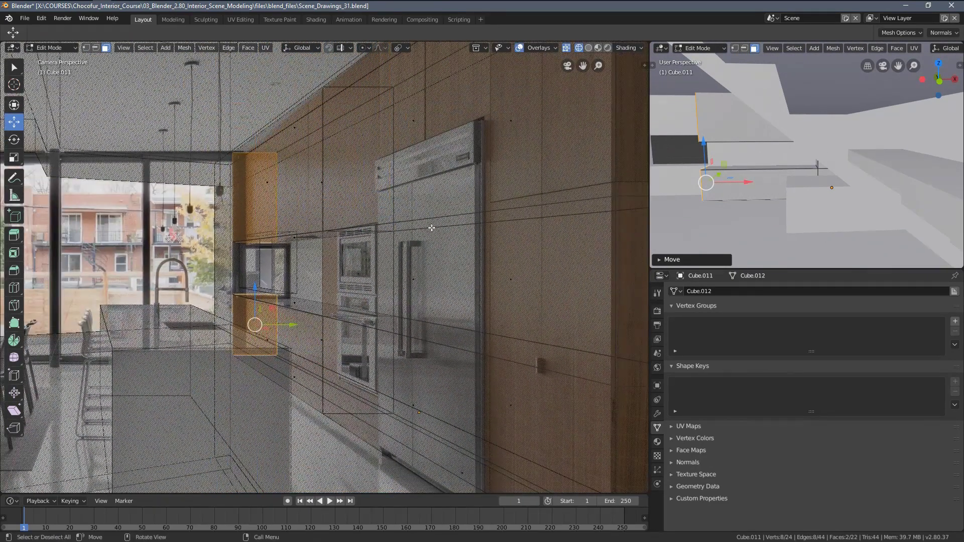
key("a")
scroll(444, 225, "down", 3)
key("alt+a")
key("z")
left_click(516, 194)
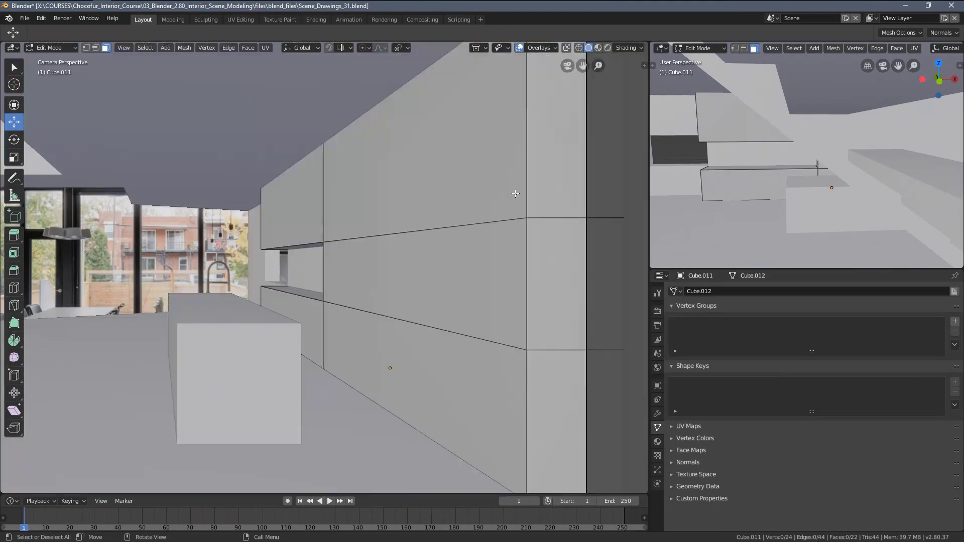
middle_click_drag(516, 194, 458, 184, "shift")
key("z")
left_click(352, 200)
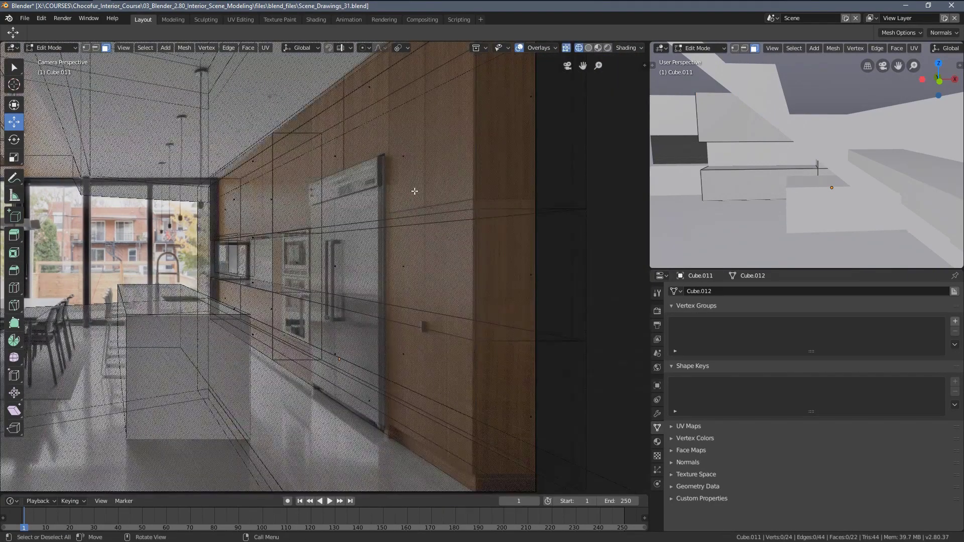
Examine the cabinet panel seams and the refrigerator and oven outlines in the reference photo against the cube's edges
scroll(489, 169, "up", 4)
middle_click_drag(489, 168, 399, 282, "shift")
scroll(399, 282, "up", 2)
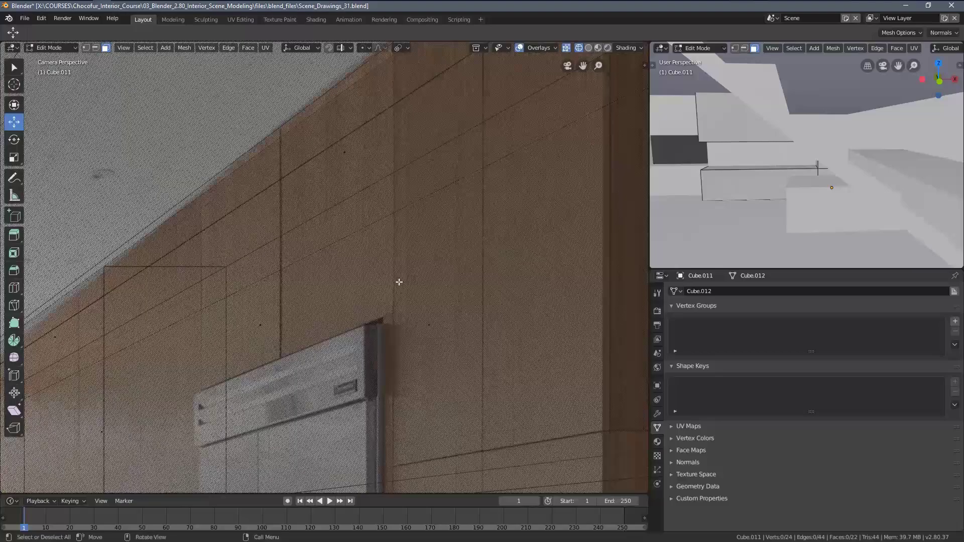
middle_click_drag(420, 159, 391, 258, "shift")
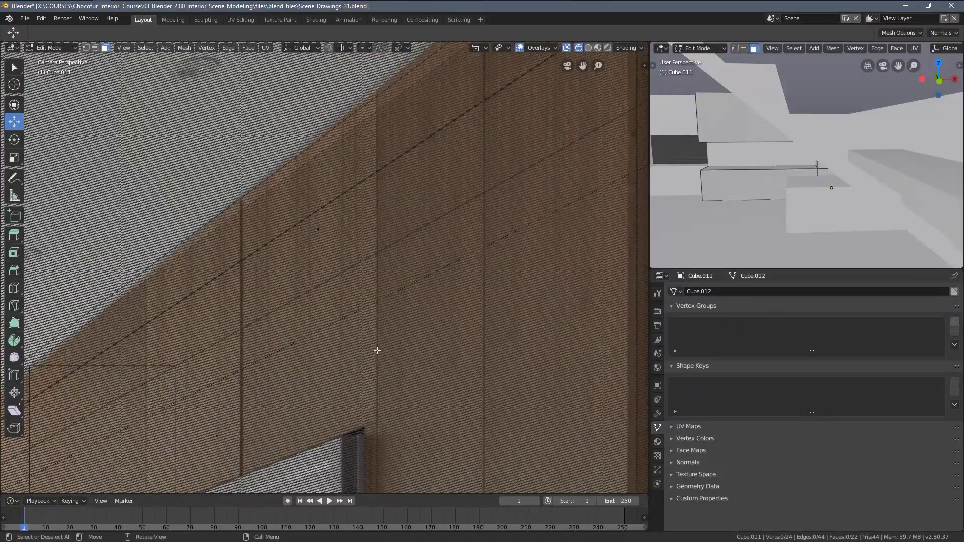
middle_click_drag(257, 412, 353, 151, "shift")
scroll(354, 371, "down", 3)
middle_click_drag(329, 362, 258, 213, "shift")
scroll(307, 200, "up", 1)
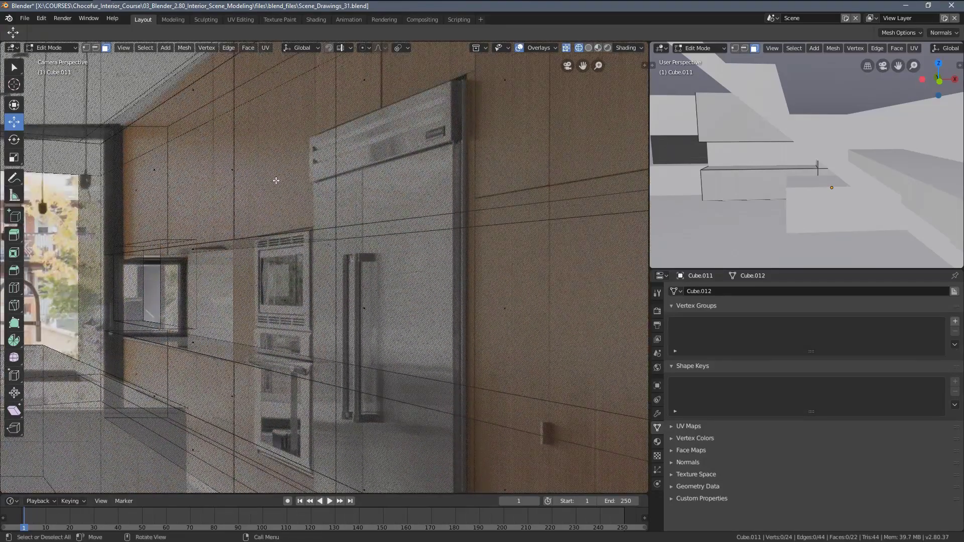
scroll(259, 213, "down", 1)
middle_click_drag(411, 249, 369, 249, "shift")
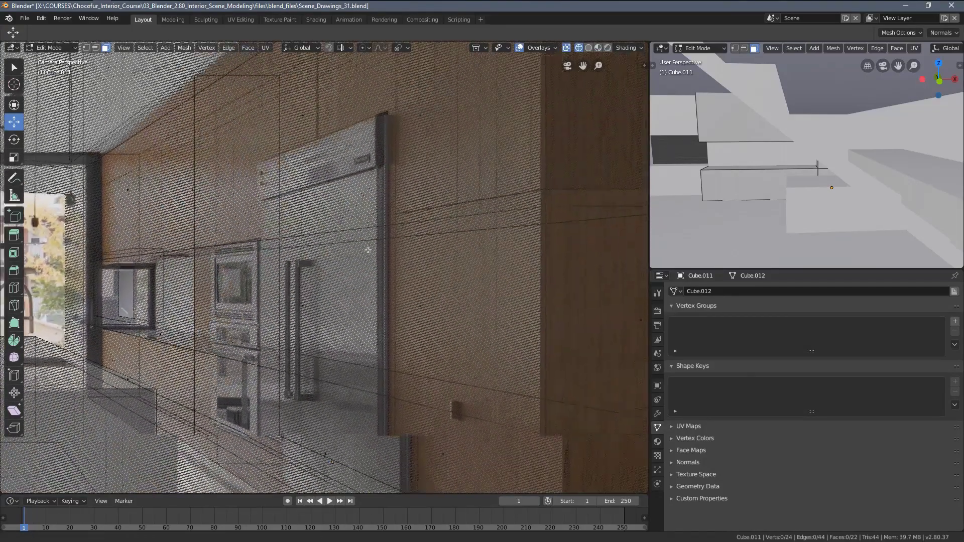
scroll(368, 250, "down", 1)
middle_click_drag(439, 194, 381, 233, "shift")
scroll(381, 232, "down", 2)
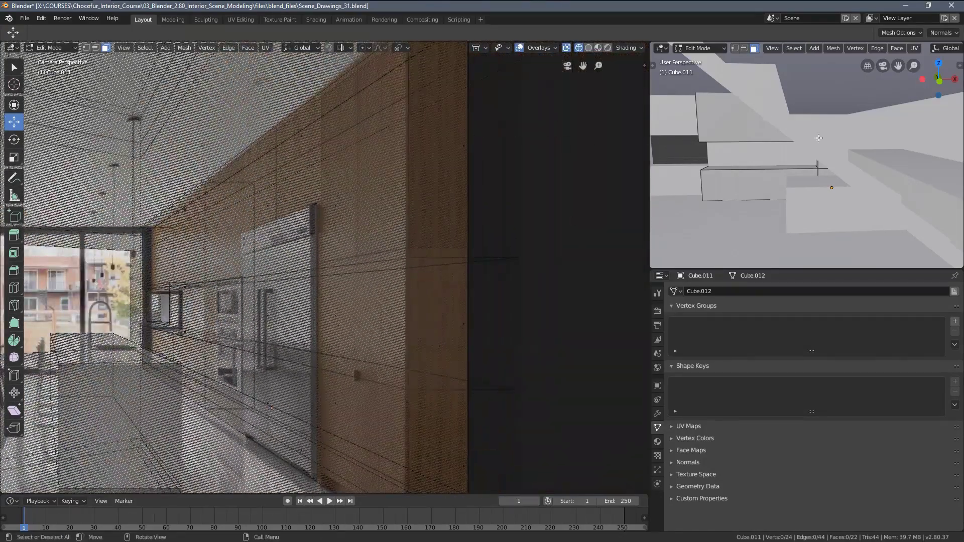
Inspect the cabinet front in the secondary viewport and the refrigerator's surroundings in the camera view
scroll(819, 138, "up", 6)
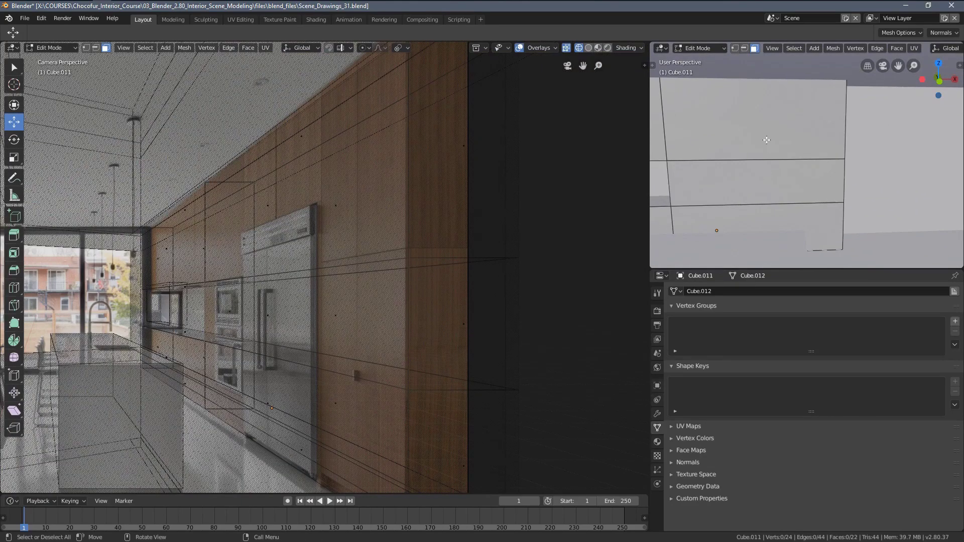
middle_click_drag(767, 180, 818, 122)
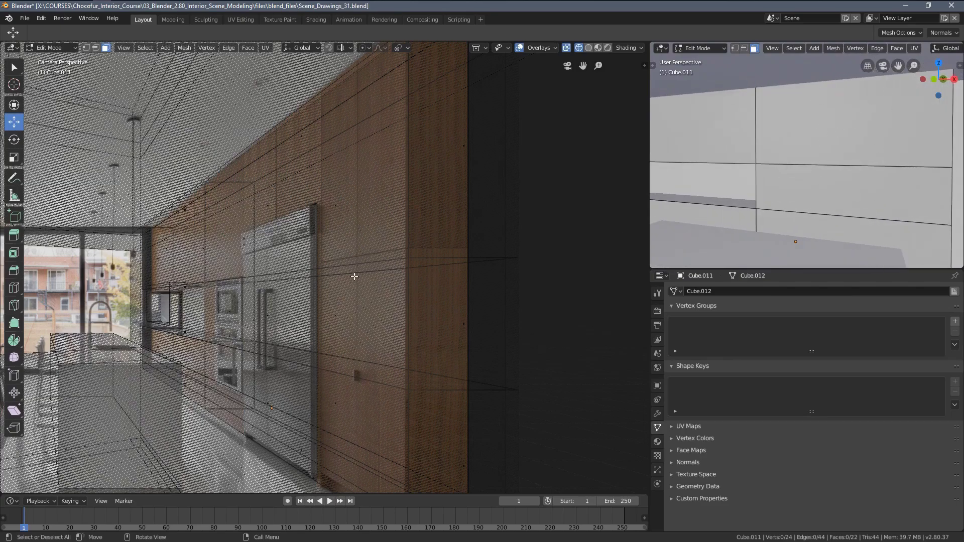
scroll(291, 239, "up", 3)
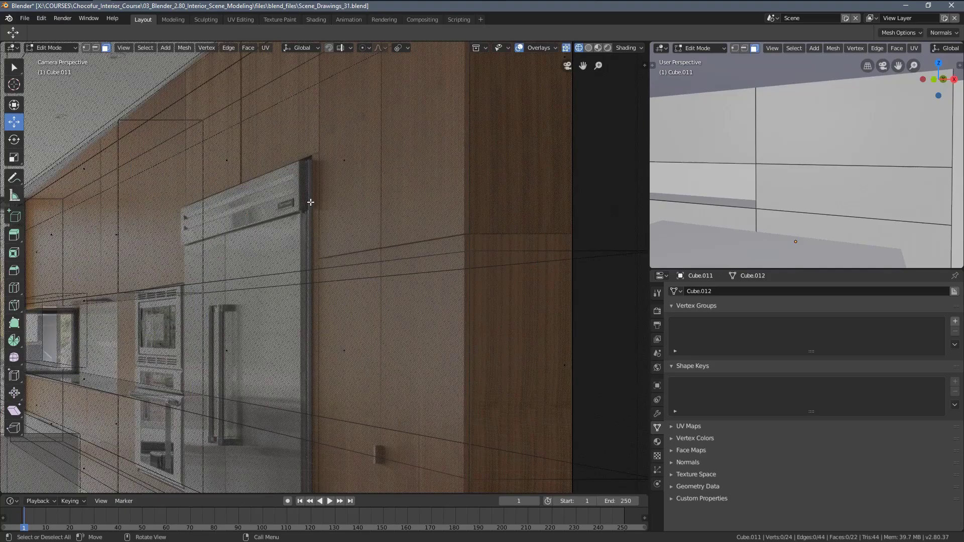
middle_click_drag(323, 205, 325, 211)
middle_click_drag(402, 234, 426, 234)
scroll(426, 234, "down", 1)
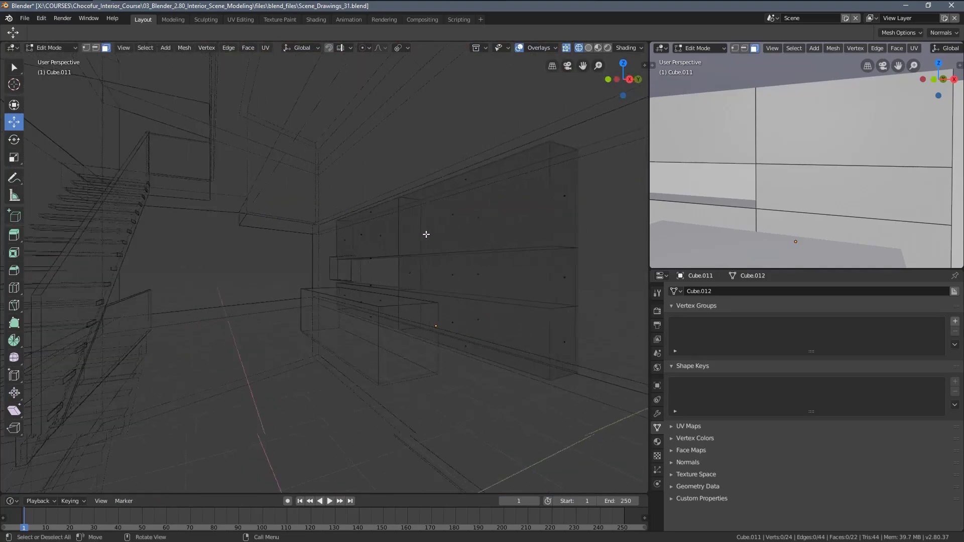
key("KP_0")
middle_click_drag(301, 194, 350, 260, "shift")
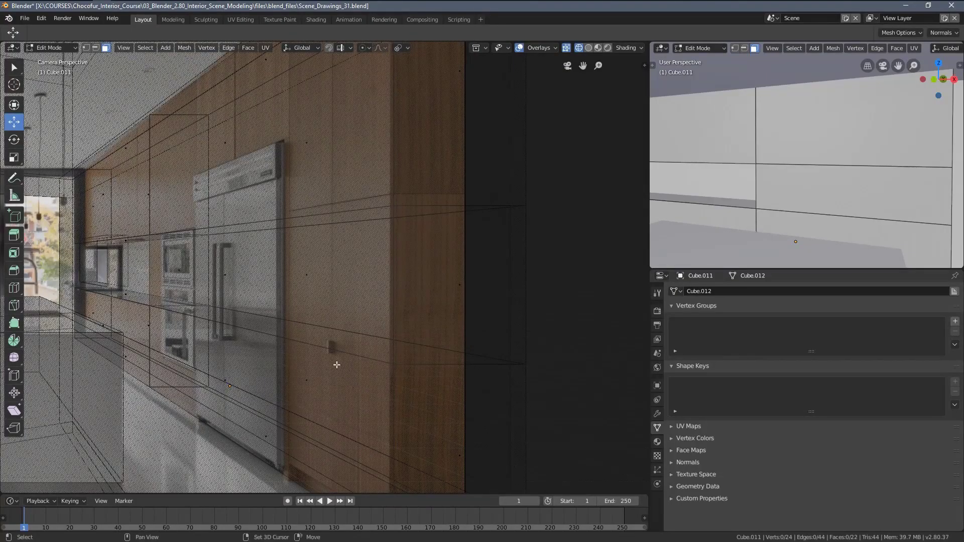
middle_click_drag(337, 365, 284, 344, "shift")
scroll(818, 194, "down", 2)
middle_click_drag(832, 189, 797, 199, "shift")
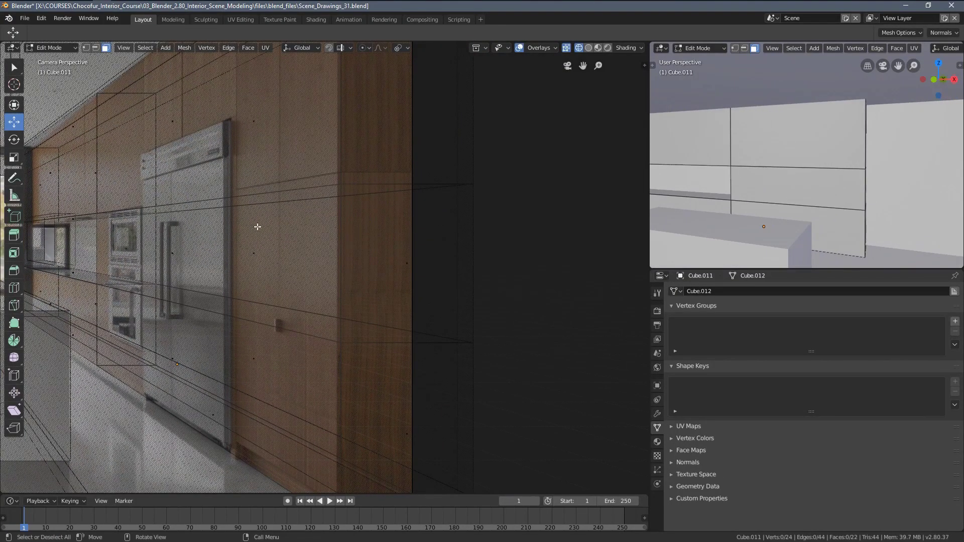
Add a vertical loop cut to the cabinet front and slide it to the refrigerator's near side edge in the photo
scroll(258, 227, "up", 3)
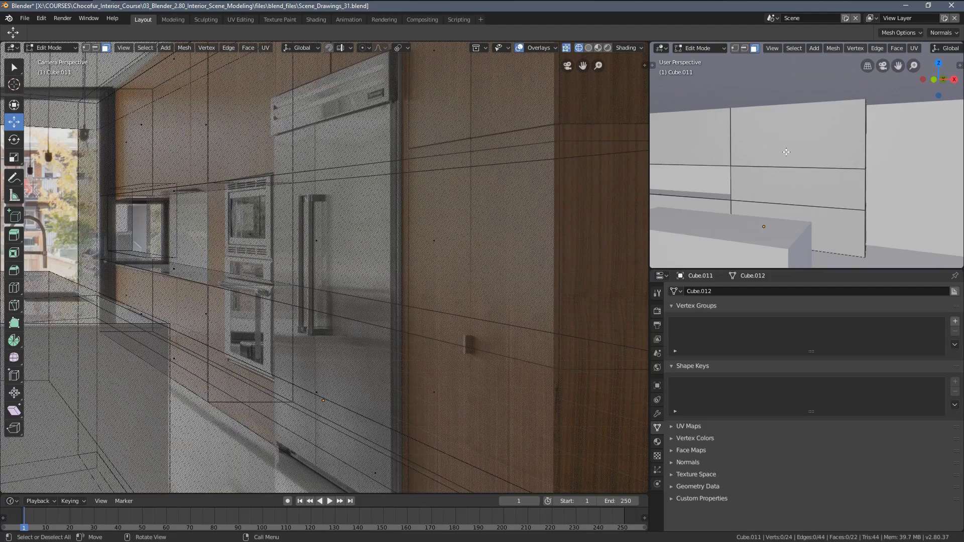
scroll(751, 176, "up", 2)
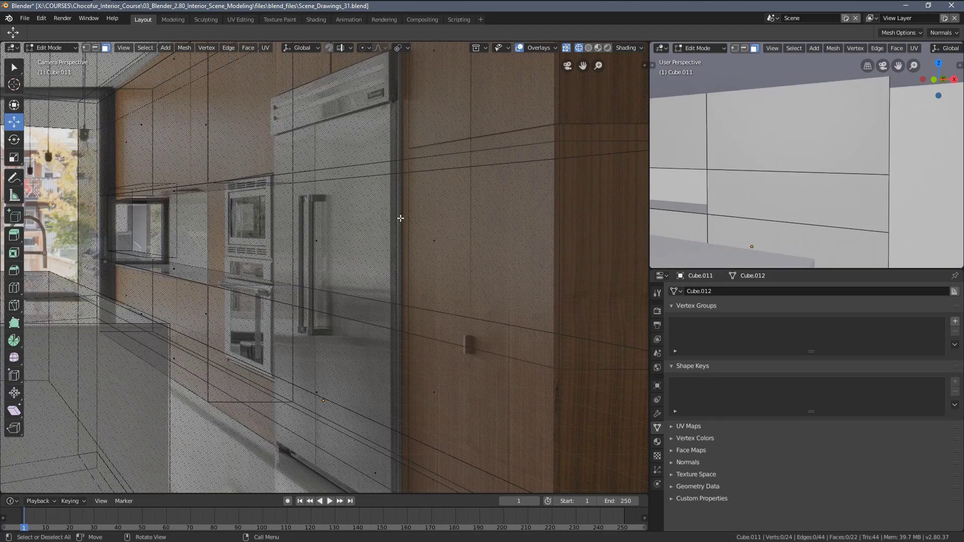
middle_click_drag(854, 158, 814, 157, "shift")
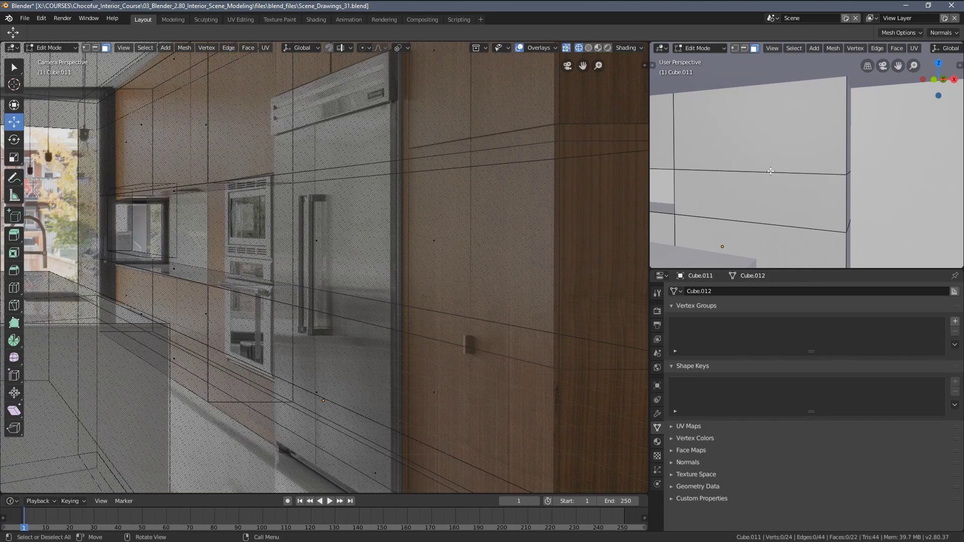
scroll(506, 215, "down", 1)
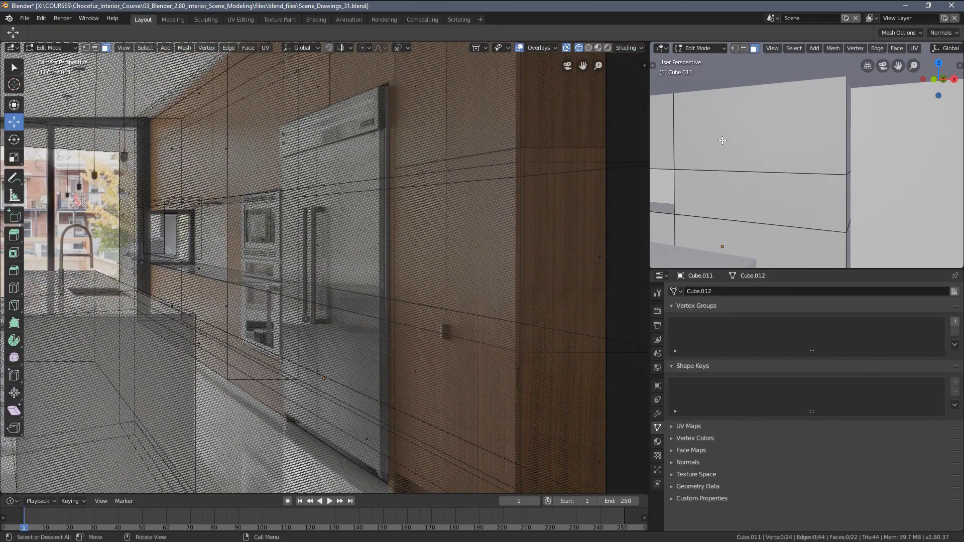
middle_click_drag(722, 141, 789, 154, "shift")
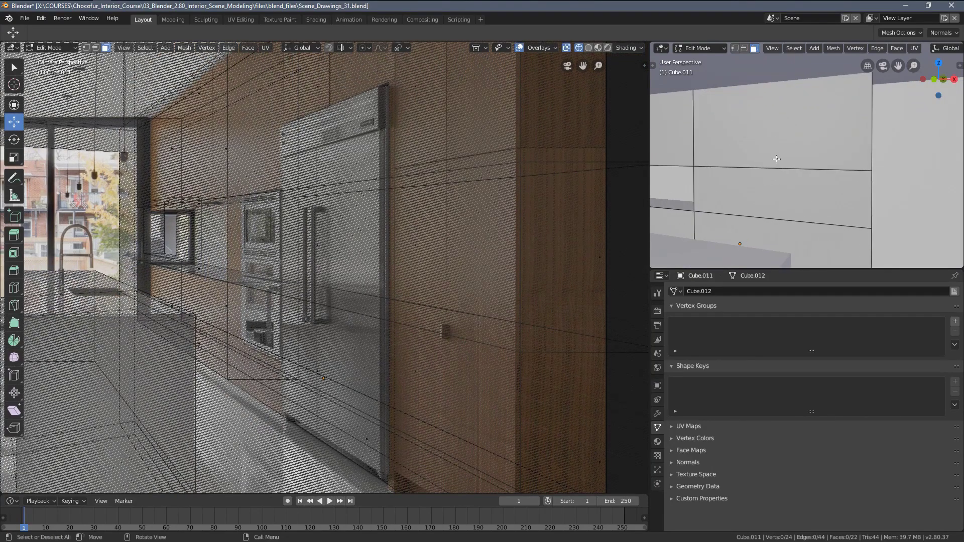
key("ctrl+r")
left_click(791, 163)
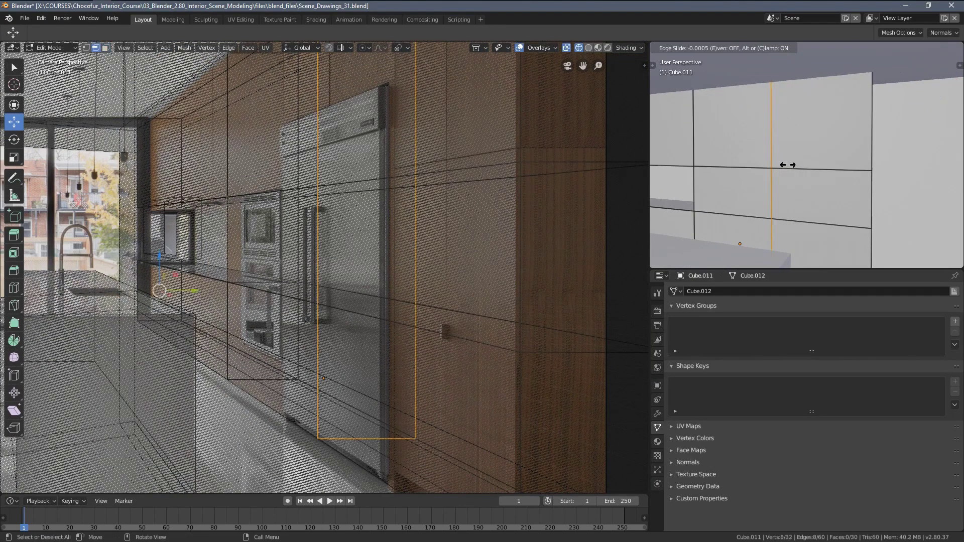
left_click(791, 193)
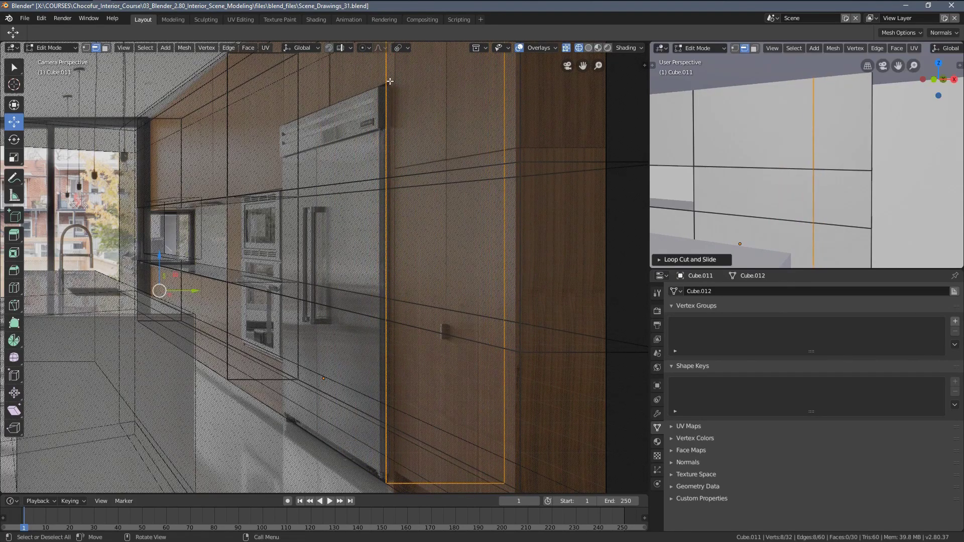
Add a second vertical loop cut at the refrigerator's far side edge, next to the ovens
middle_click_drag(368, 216, 375, 310, "shift")
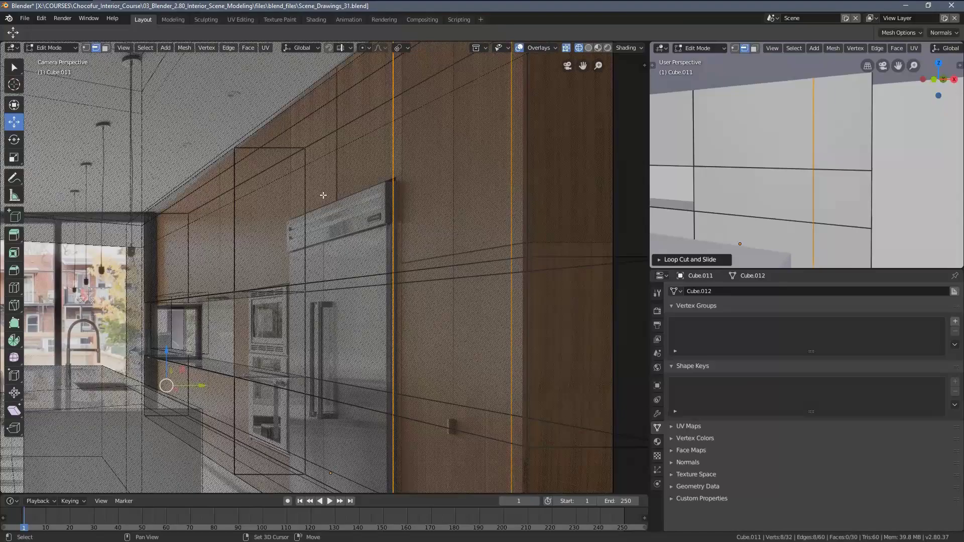
middle_click_drag(323, 195, 365, 174, "shift")
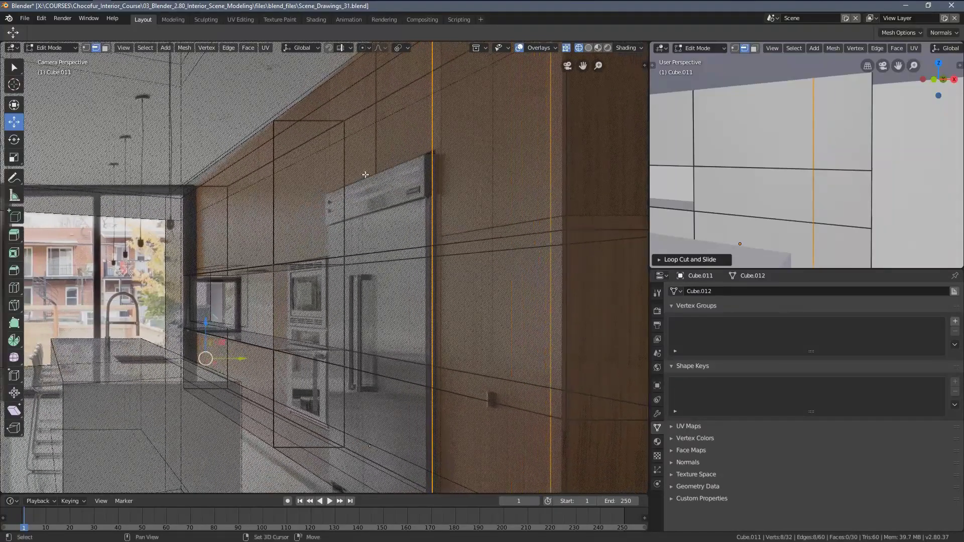
left_click(748, 161)
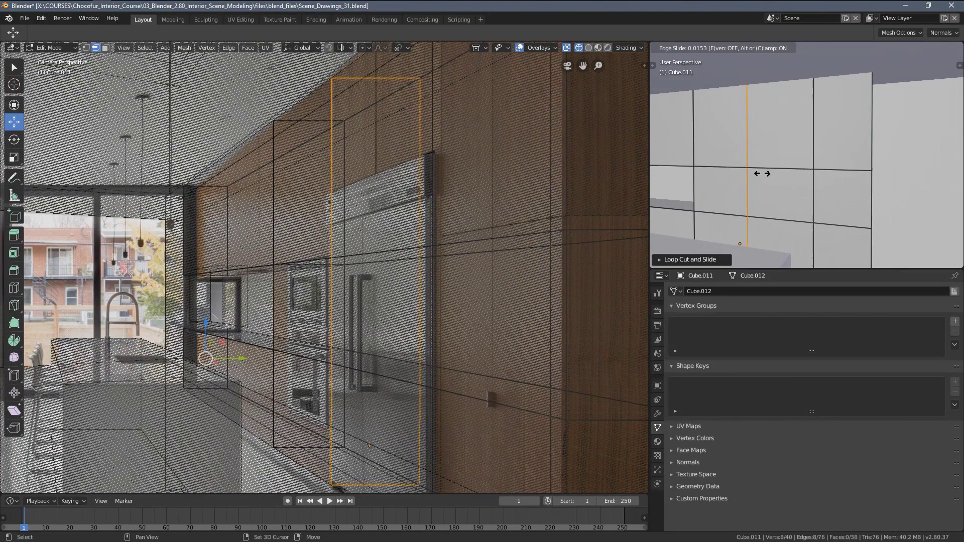
left_click(746, 191)
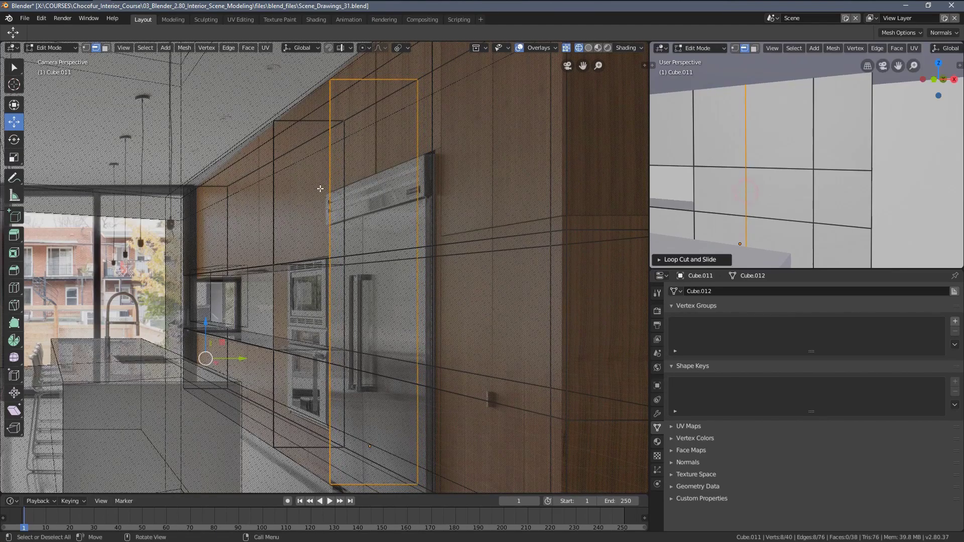
scroll(320, 189, "up", 2)
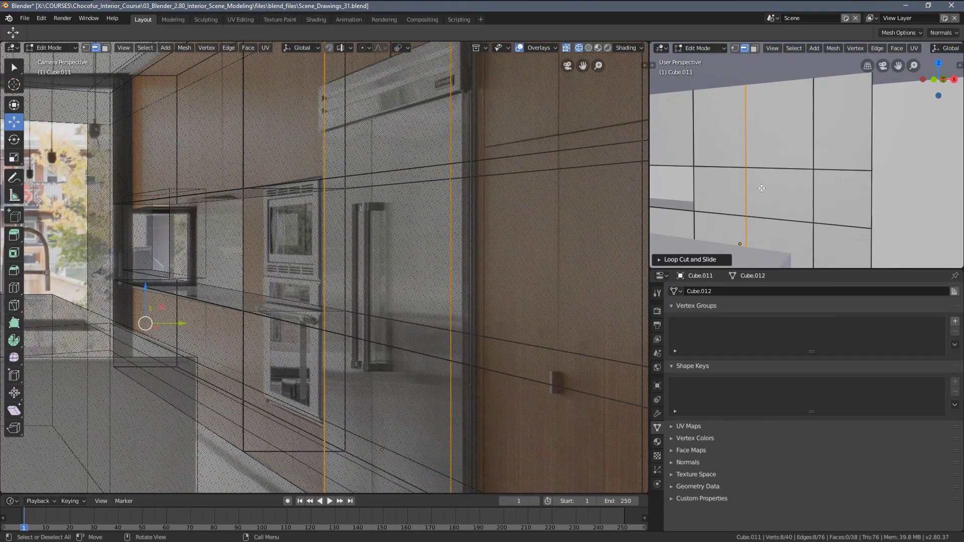
Select the middle and lower faces covering the refrigerator and examine their proportions in a front orthographic wireframe view
middle_click_drag(758, 187, 786, 208)
key("3")
left_click(765, 152)
left_click(765, 196, "shift")
key("KP_1")
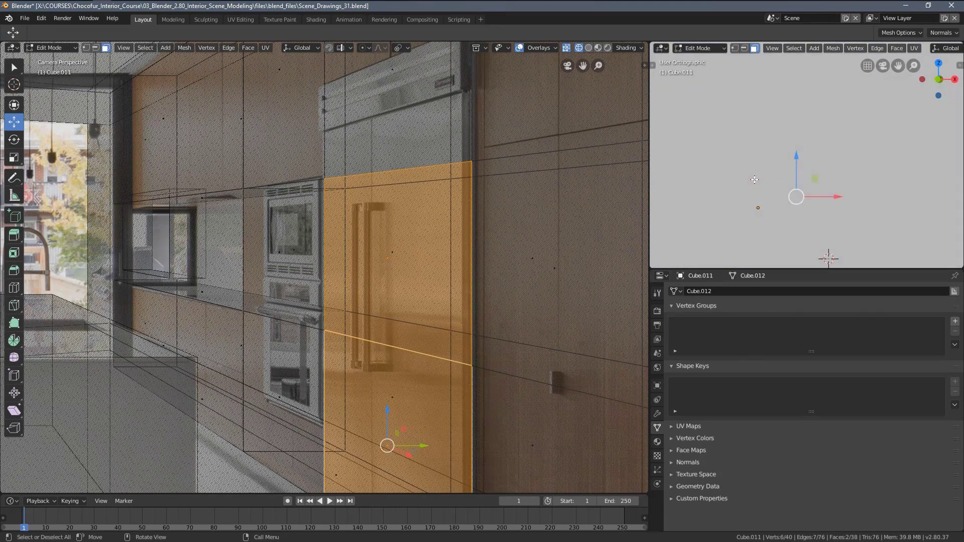
key("KP_3")
key("z")
left_click(687, 182)
key("KP_1")
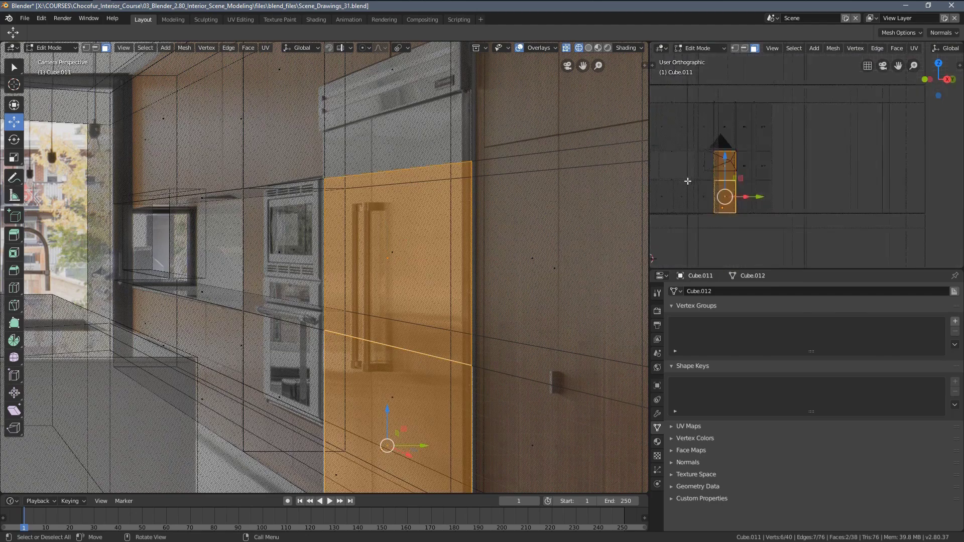
scroll(775, 175, "up", 8)
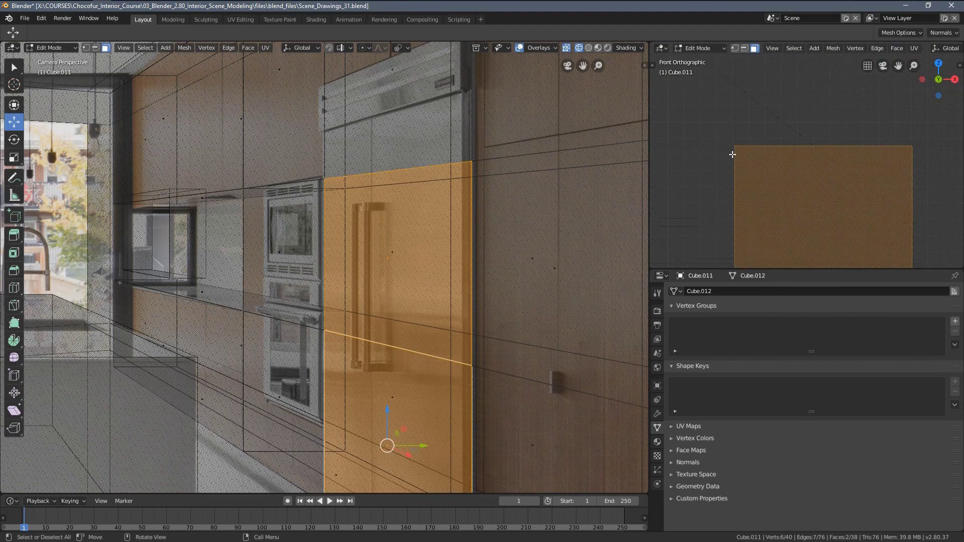
middle_click_drag(748, 181, 714, 187, "shift")
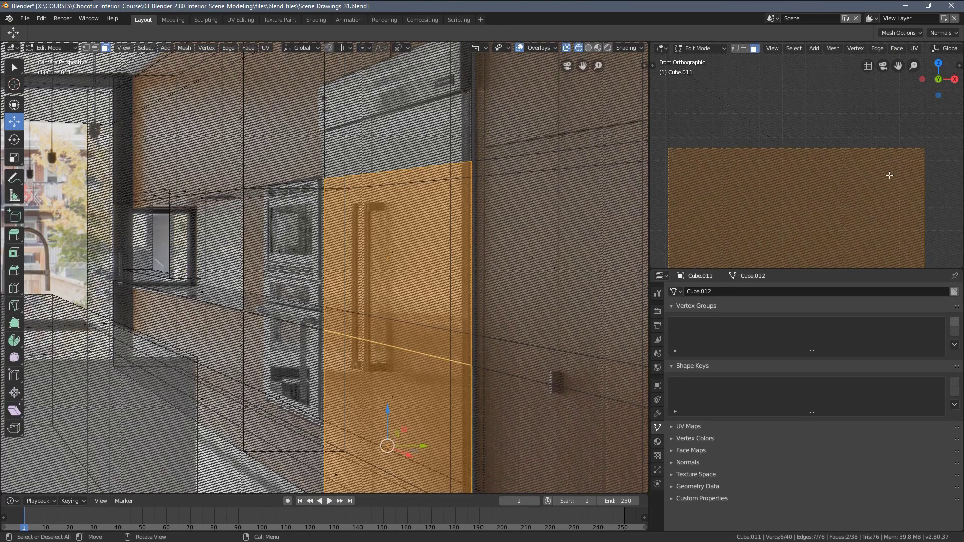
scroll(914, 171, "down", 3)
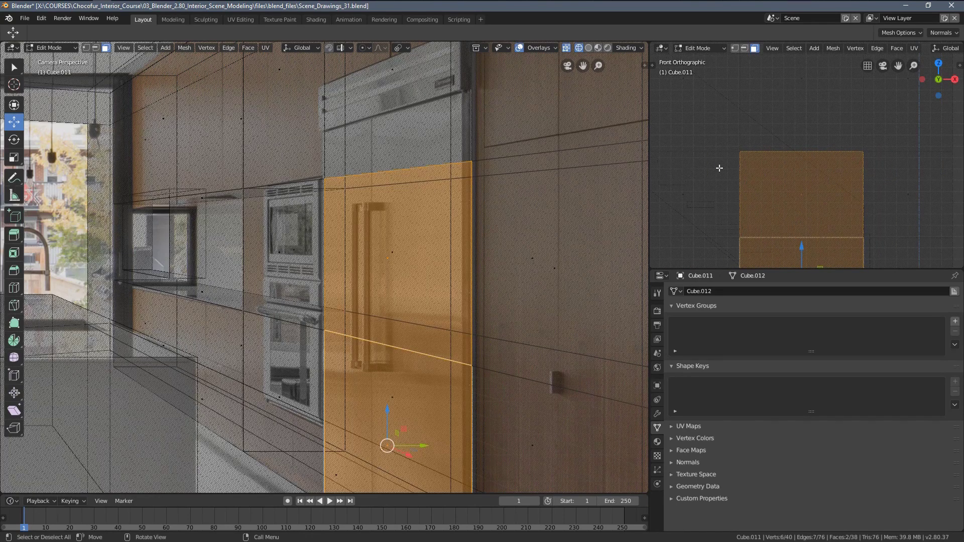
scroll(800, 161, "down", 2)
mouse_move(800, 161)
middle_mouse_down("shift")
mouse_move(797, 127)
mouse_move(785, 164)
middle_mouse_up("shift")
Return the secondary viewport to solid shading and frame the selected refrigerator faces in perspective
key("z")
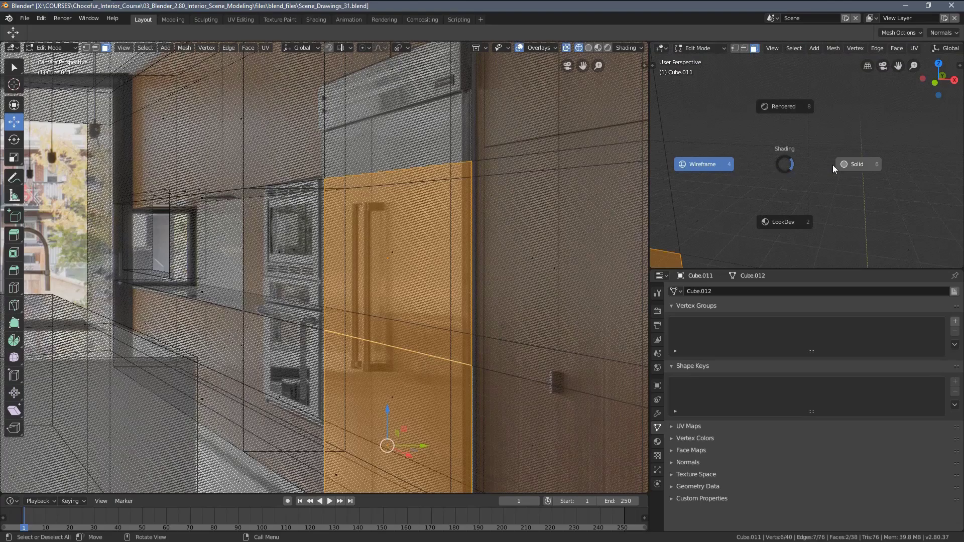
left_click(848, 164)
key("KP_Decimal")
scroll(291, 169, "down", 2)
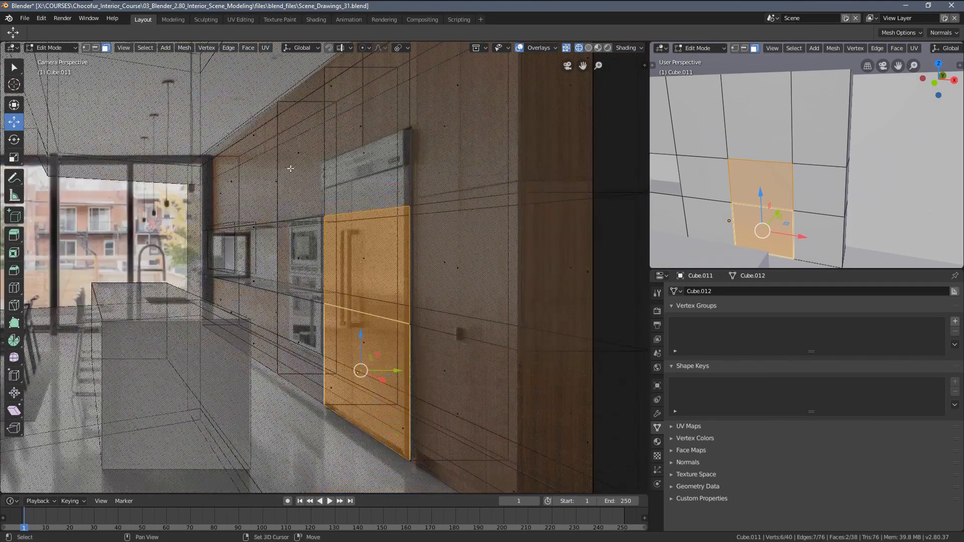
middle_click_drag(290, 169, 365, 185, "shift")
middle_click_drag(762, 173, 764, 165)
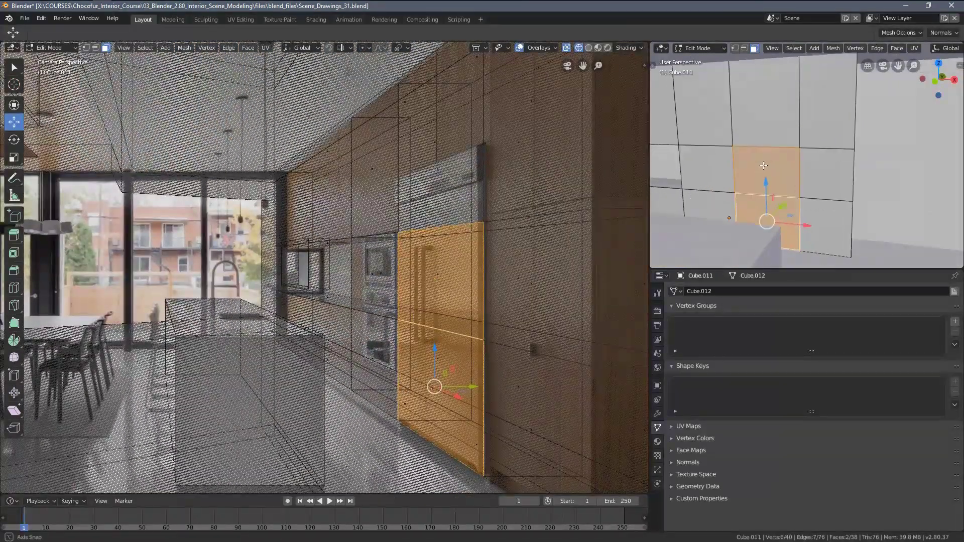
Add a horizontal loop cut to the upper part of the cabinet wall and slide it down to the refrigerator's top edge in the photo
scroll(766, 168, "up", 3)
key("ctrl+r")
left_click(790, 179)
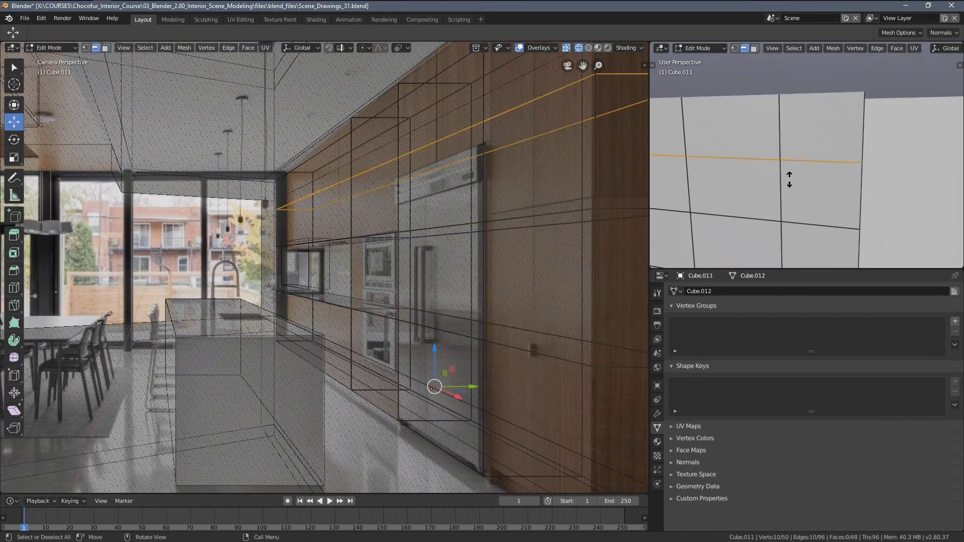
left_click(764, 79)
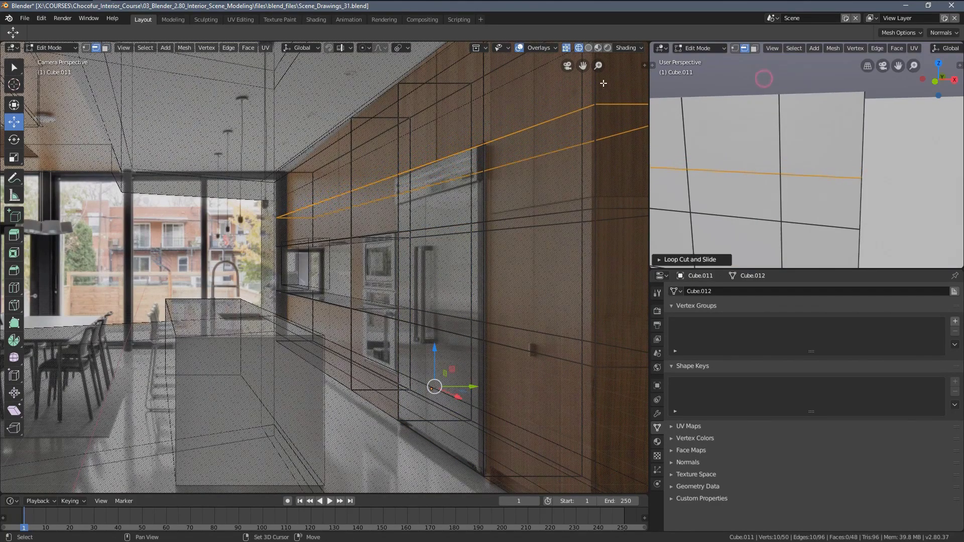
middle_click_drag(753, 174, 780, 173)
key("alt+a")
scroll(775, 180, "down", 1)
scroll(776, 181, "down", 2)
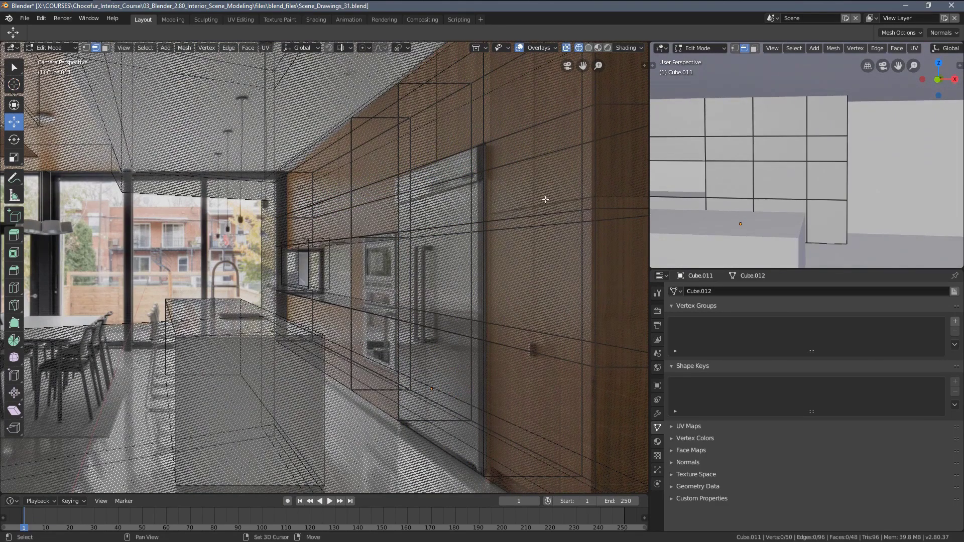
Add a centred vertical loop cut to the cabinet section between the refrigerator and the wall's near end
middle_click_drag(549, 199, 482, 243, "shift")
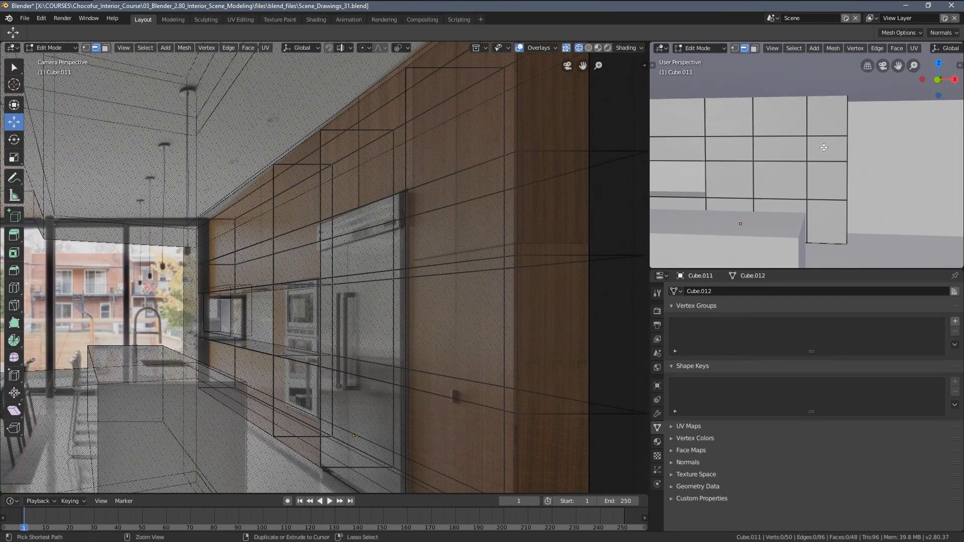
key("ctrl+r")
left_click(820, 131)
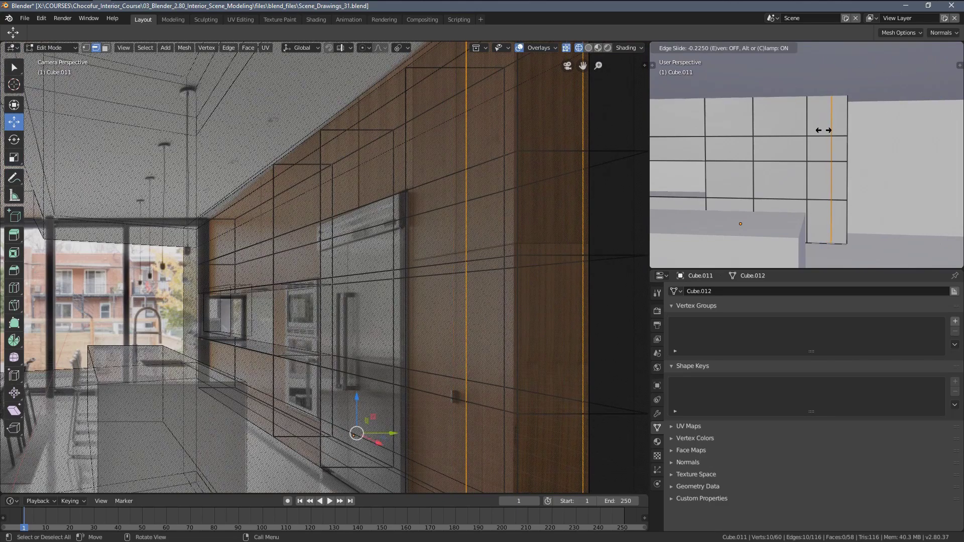
left_click(823, 131)
middle_click_drag(492, 158, 446, 181, "shift")
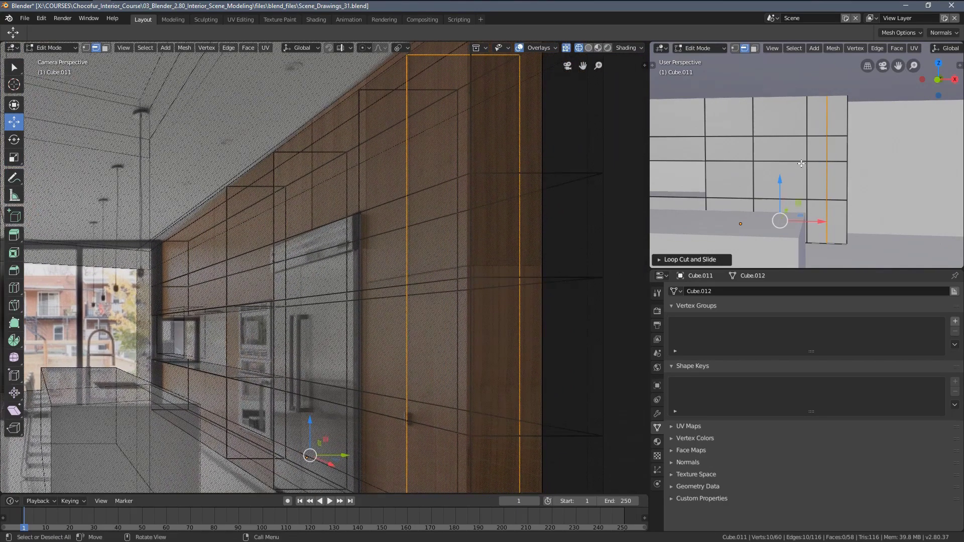
Examine how the new vertical cut lines up with the photo's door seam and handle, comparing wireframe and solid shading
scroll(835, 145, "up", 4)
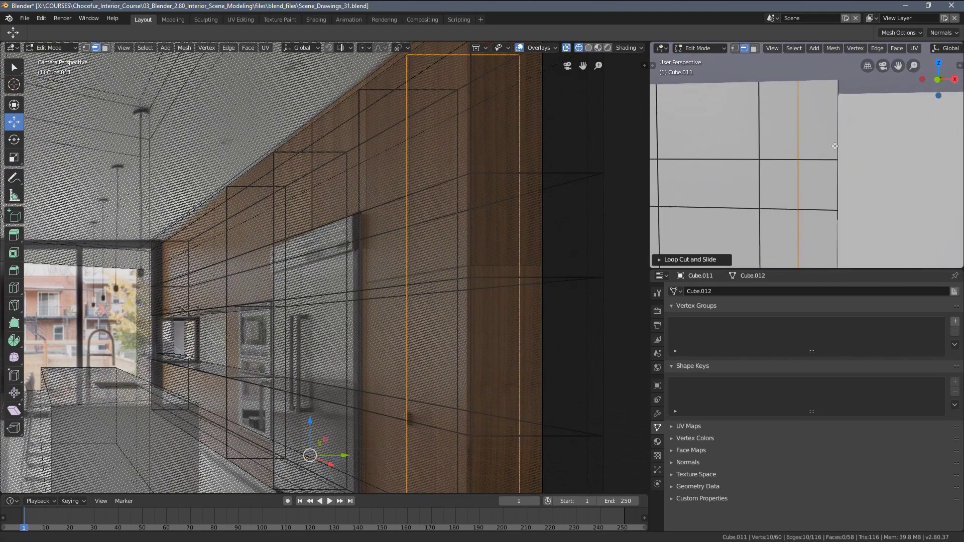
middle_click_drag(835, 145, 842, 106, "shift")
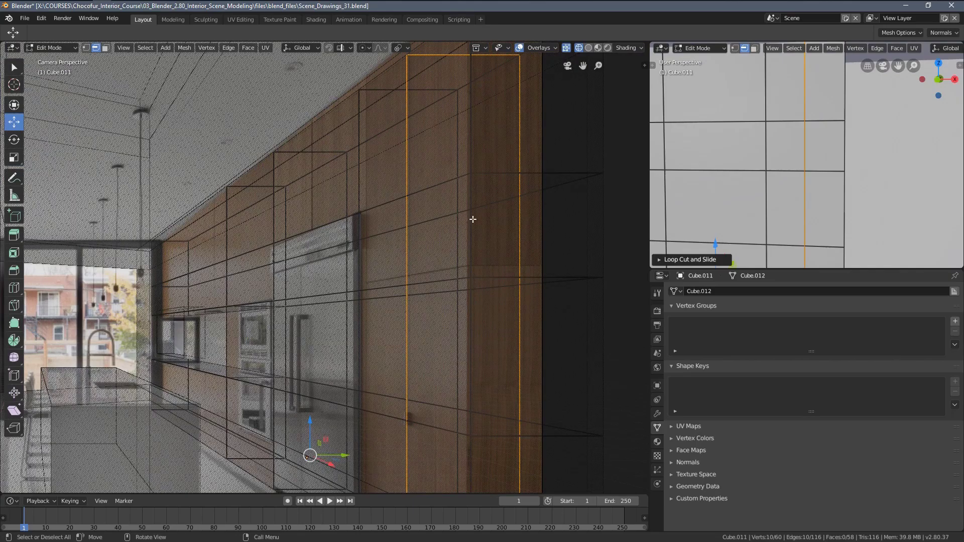
scroll(467, 217, "up", 4)
middle_click_drag(394, 378, 344, 300, "shift")
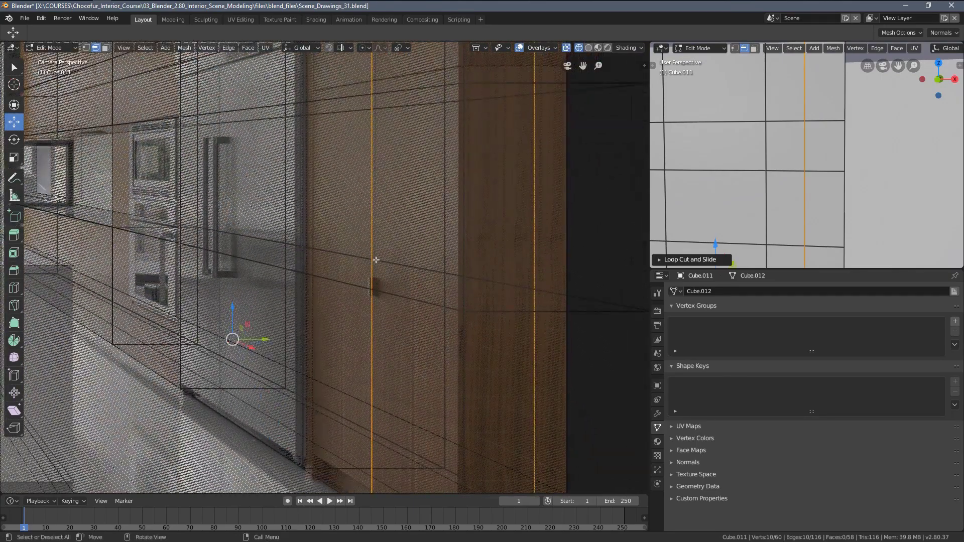
scroll(376, 260, "down", 3)
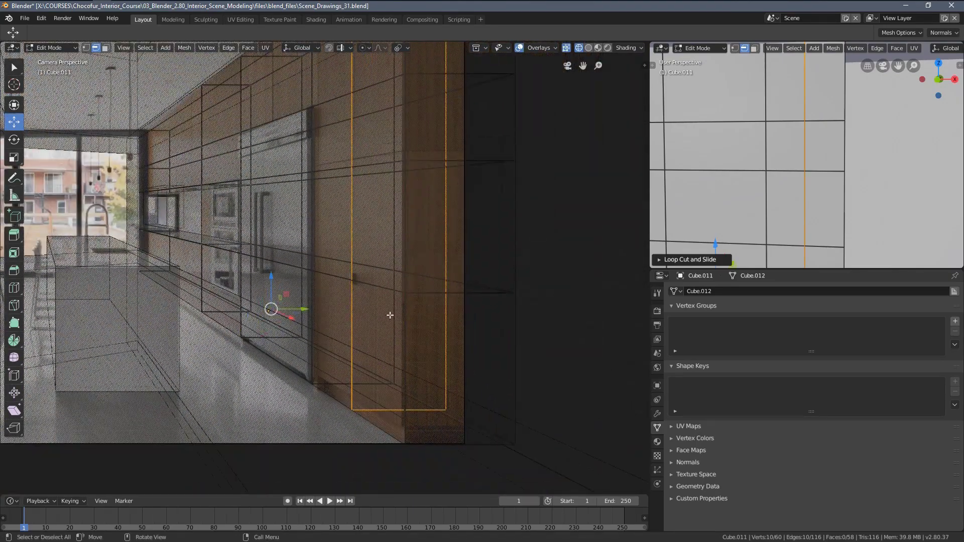
scroll(390, 315, "up", 4)
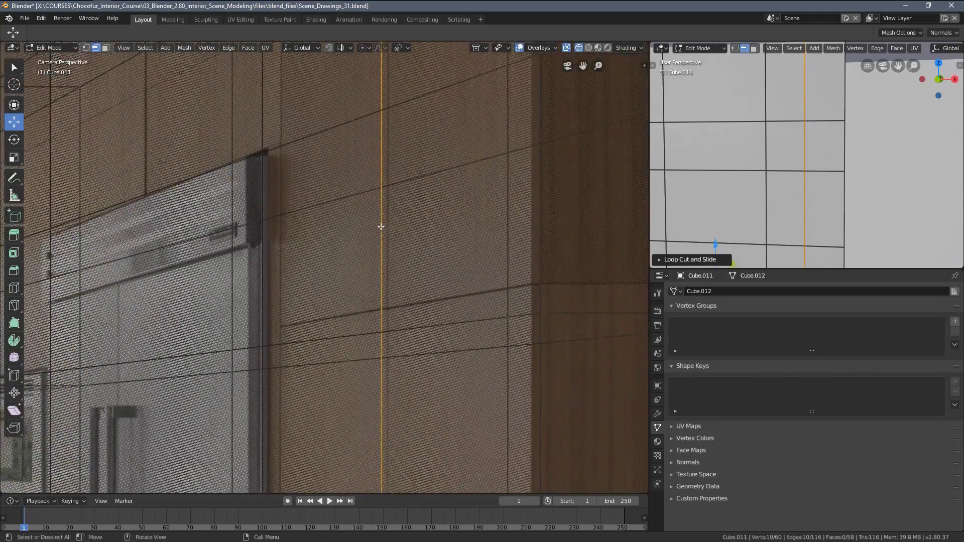
scroll(393, 348, "up", 3)
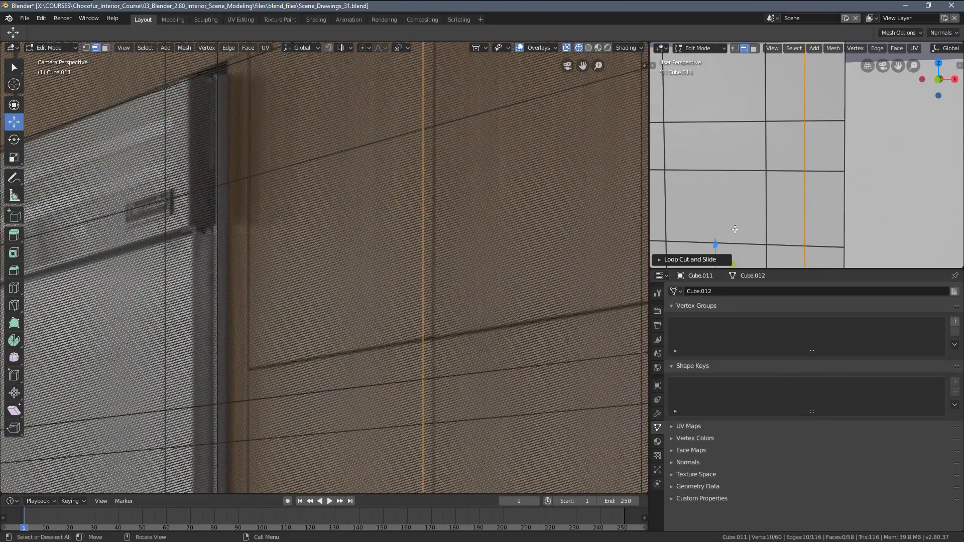
middle_click_drag(764, 162, 827, 166, "shift")
scroll(310, 191, "down", 3)
middle_click_drag(292, 180, 466, 232, "shift")
scroll(338, 174, "down", 2)
key("z")
left_click(378, 212)
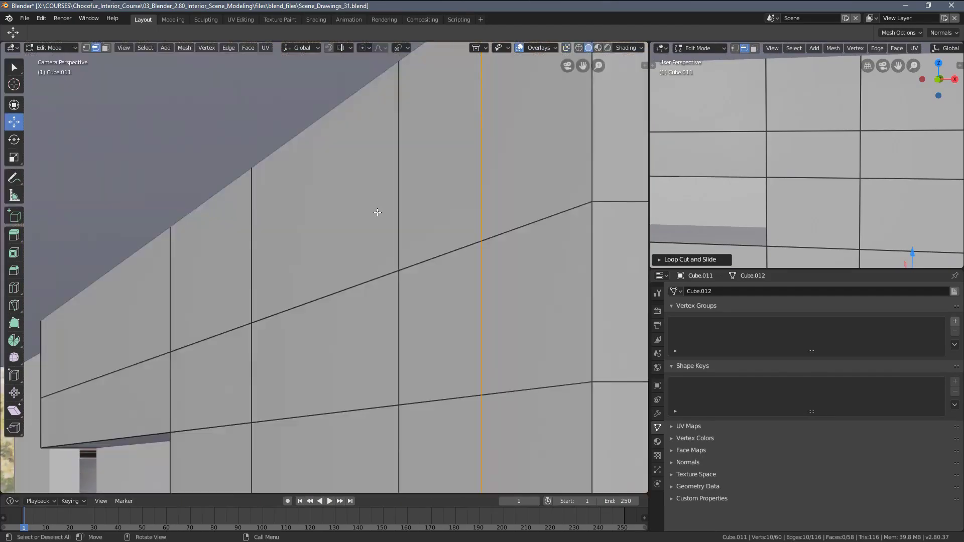
key("z")
left_click(236, 145)
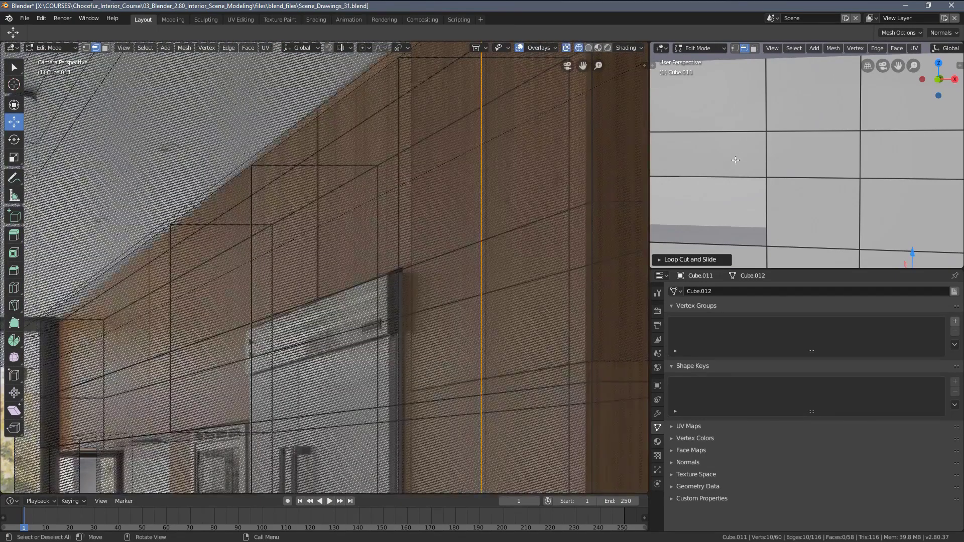
Add a centred vertical loop cut through the refrigerator section of the cabinet wall
scroll(880, 170, "down", 2)
key("ctrl+r")
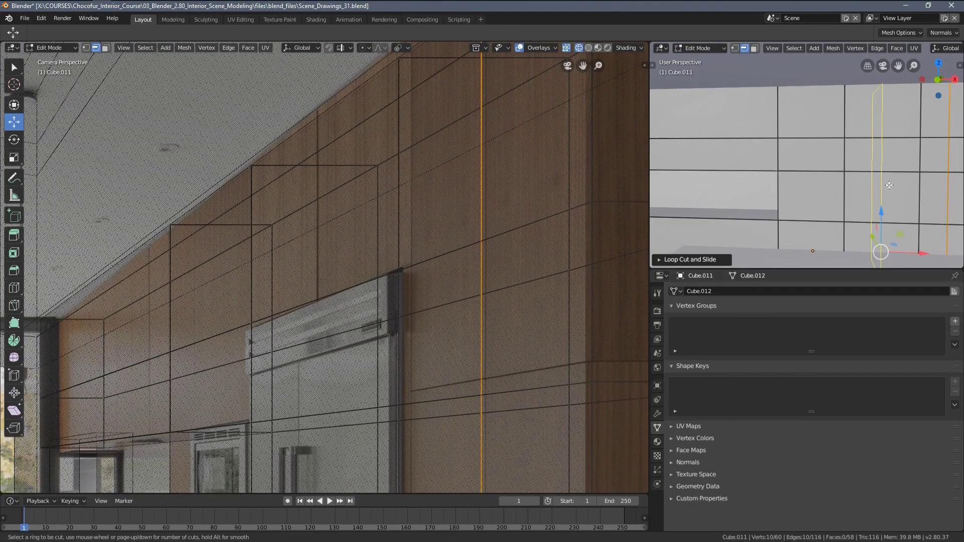
left_click(889, 185)
left_click(889, 185)
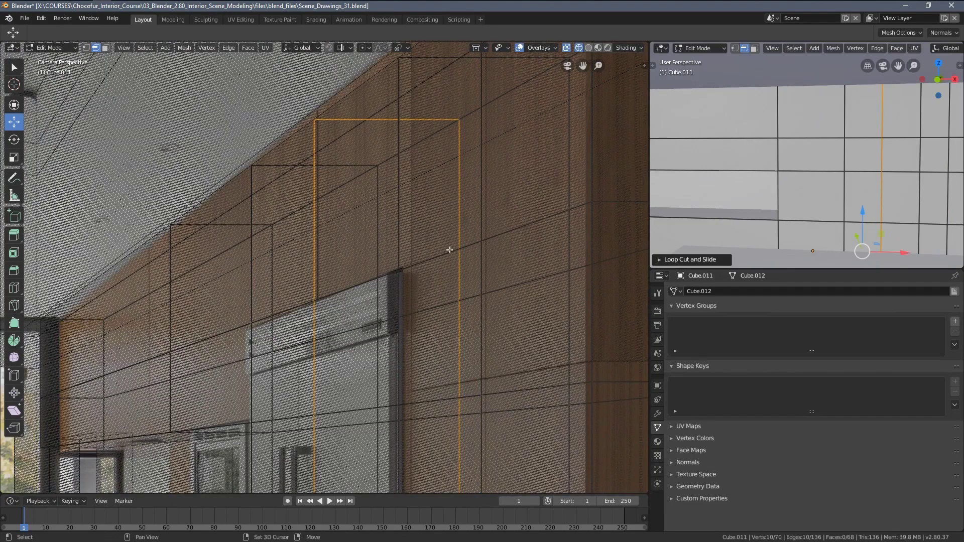
Add a vertical loop cut between the niche and the refrigerator and slide it to the ovens' far side edge in the photo
middle_click_drag(449, 250, 377, 171, "shift")
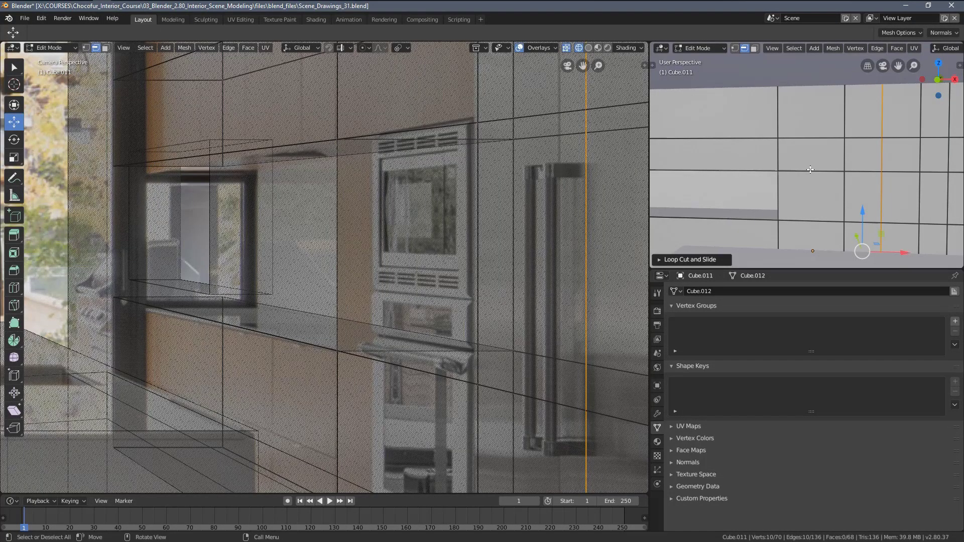
key("a")
key("ctrl+i")
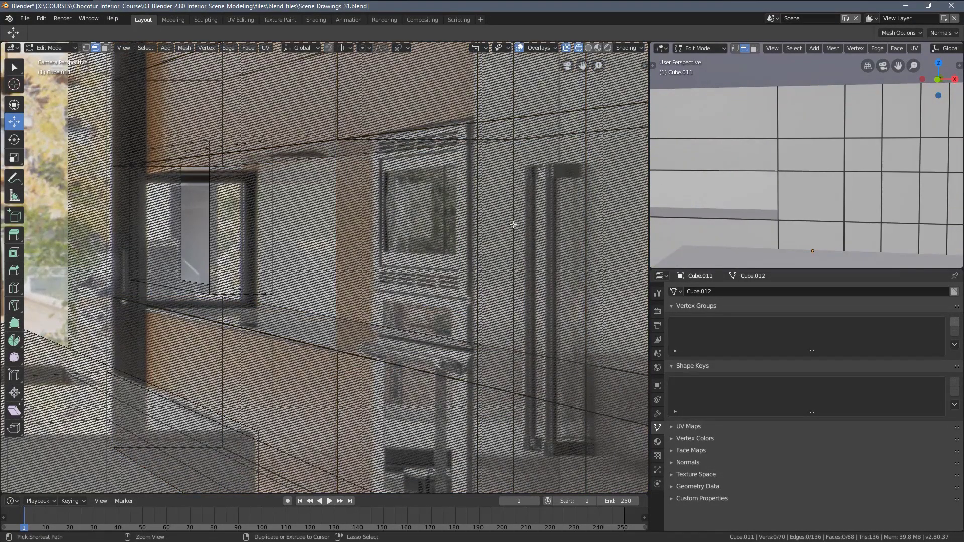
key("ctrl+r")
left_click(811, 171)
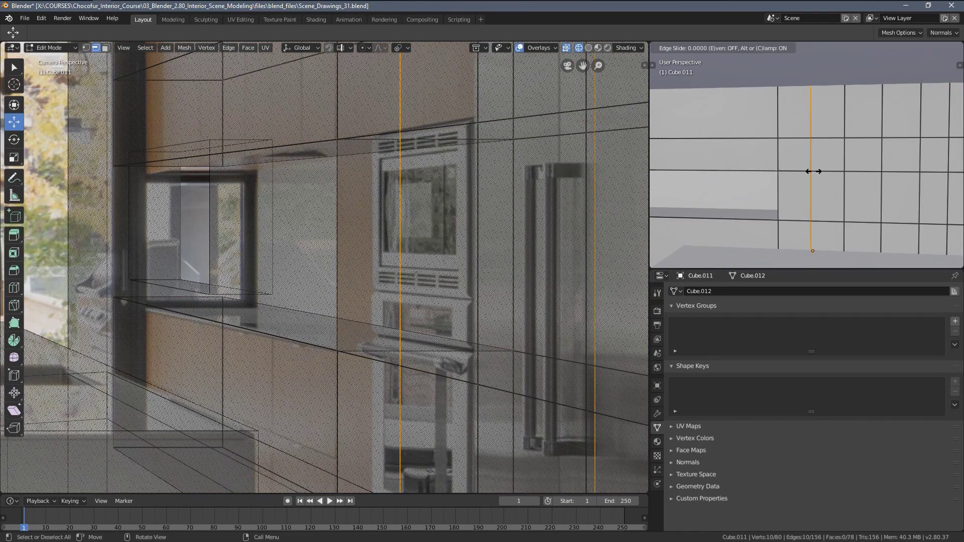
left_click(693, 217)
middle_click_drag(446, 197, 282, 247, "shift")
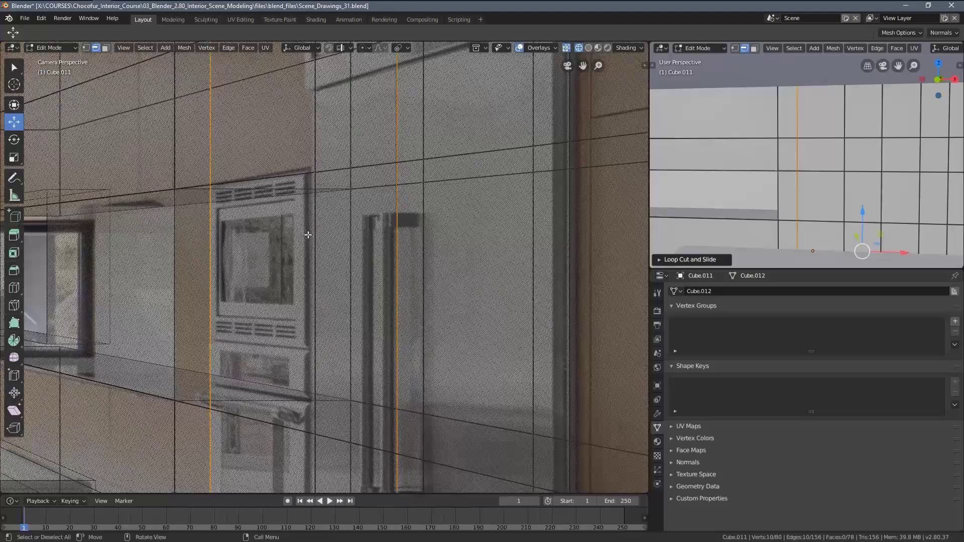
Examine how the cuts line up with the ovens, the refrigerator and the cabinet seams in the photo
scroll(308, 234, "down", 3)
middle_click_drag(408, 265, 433, 170, "shift")
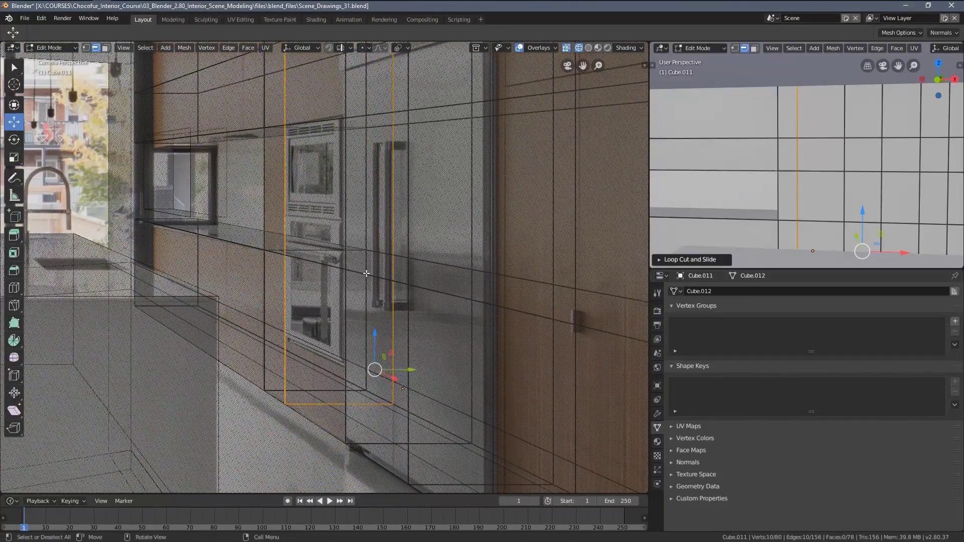
scroll(366, 274, "up", 1)
middle_click_drag(368, 286, 384, 181, "shift")
scroll(351, 261, "up", 1)
scroll(351, 260, "up", 1)
middle_click_drag(382, 237, 347, 291, "shift")
middle_click_drag(855, 177, 827, 198)
middle_click_drag(469, 148, 514, 93, "shift")
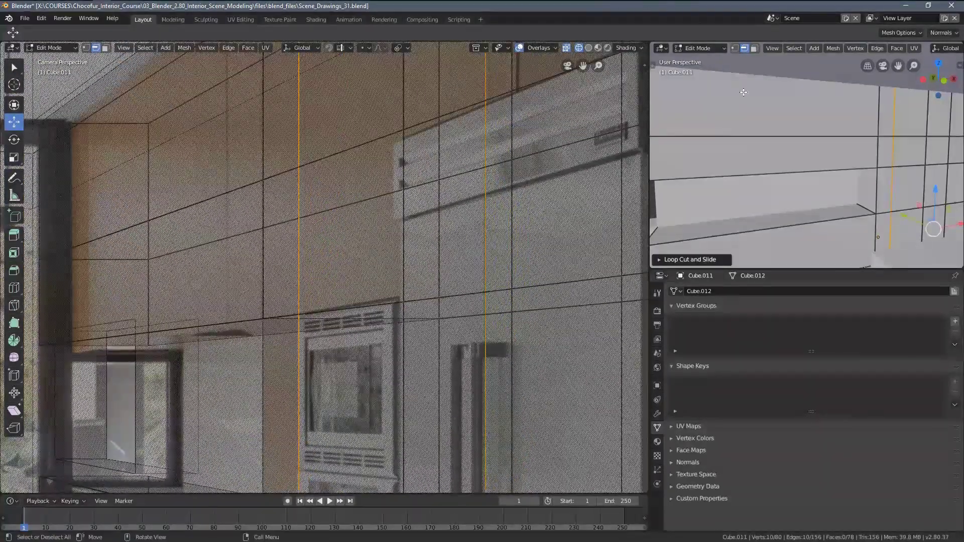
In face select mode, pick the two faces above the niche and the one below it, ending with only the topmost face selected
key("3")
left_click(816, 119)
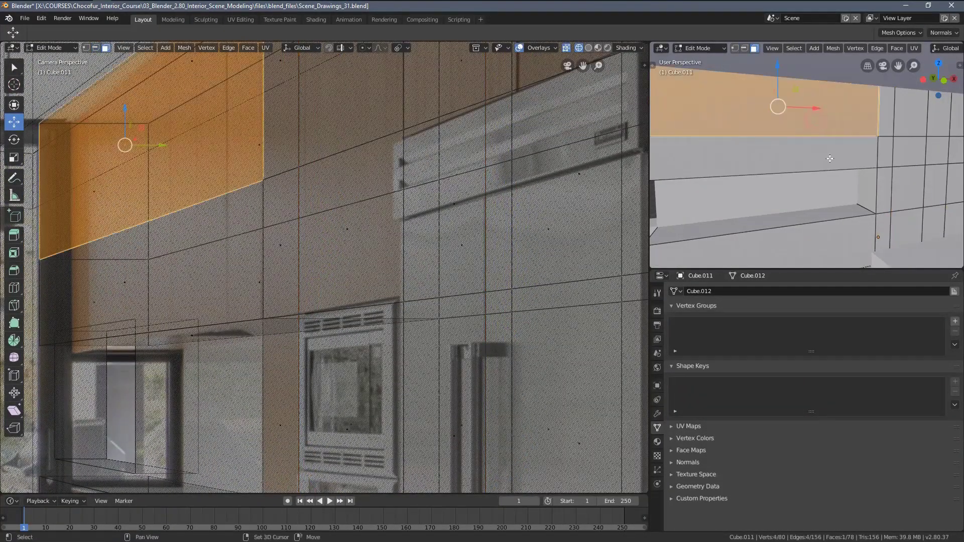
left_click(829, 158, "shift")
middle_click_drag(799, 222, 829, 207)
left_click(831, 190, "shift")
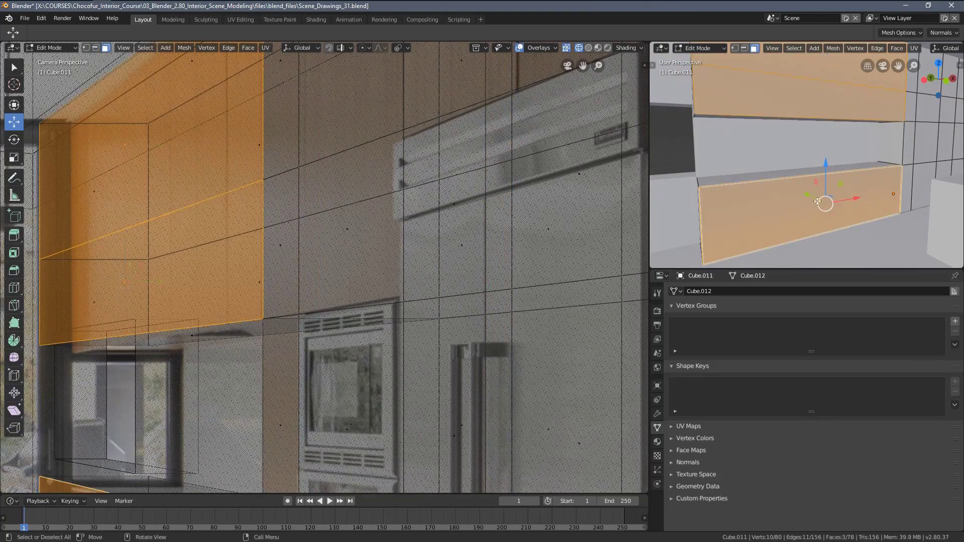
middle_click_drag(866, 95, 812, 119, "shift")
left_click(840, 135)
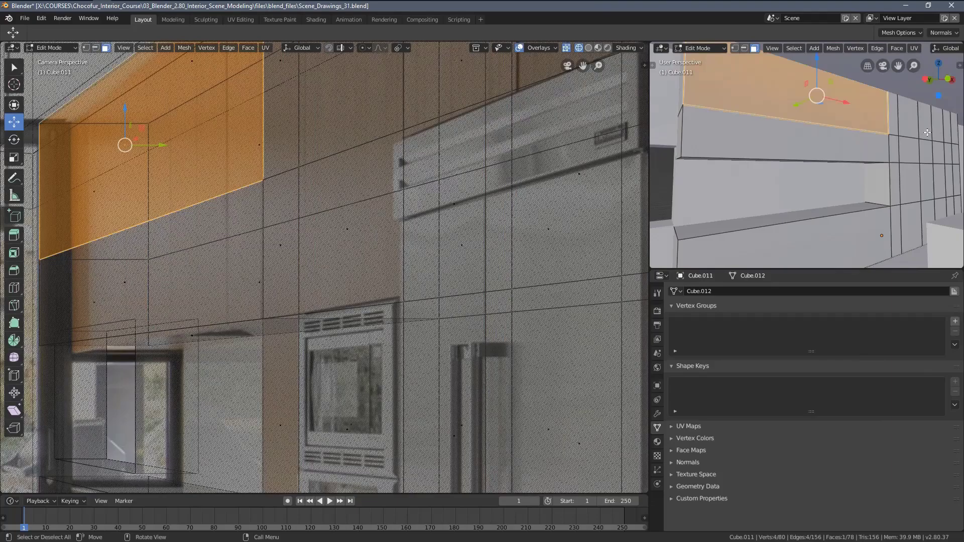
Examine the divided cabinet wall against the reference photo, from a close-up of the refrigerator out to the full camera frame
middle_click_drag(927, 133, 907, 139)
middle_click_drag(565, 135, 502, 128)
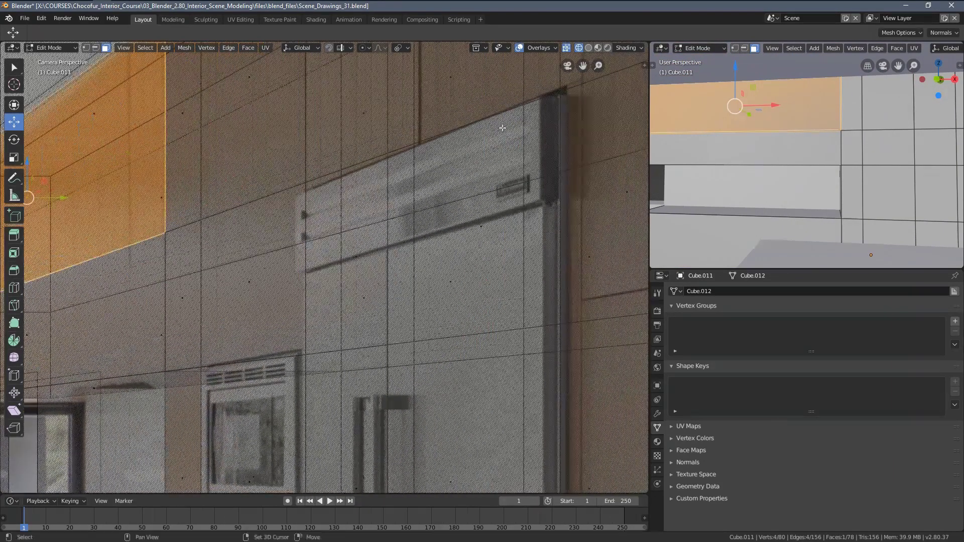
mouse_move(849, 129)
middle_mouse_down()
mouse_move(847, 154)
mouse_move(846, 146)
middle_mouse_up()
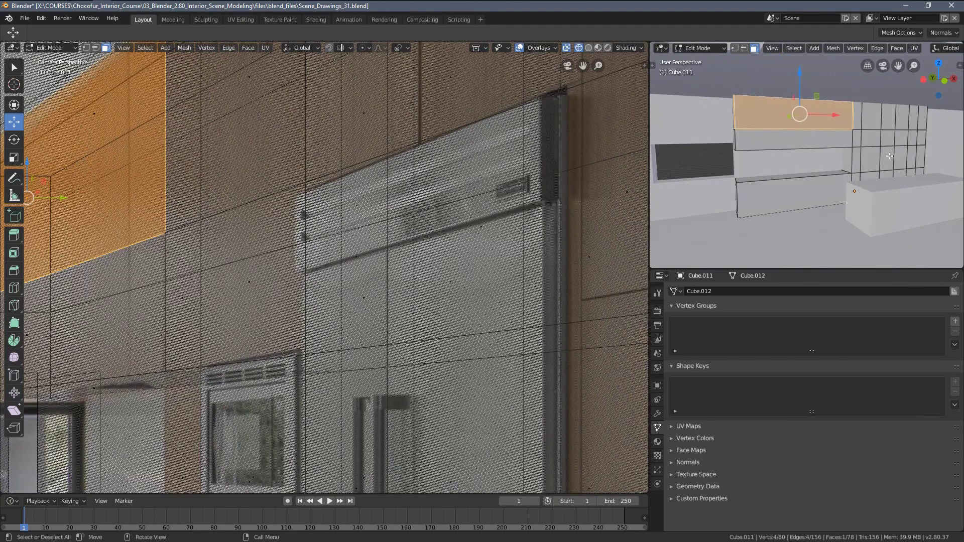
middle_click_drag(231, 277, 474, 189, "shift")
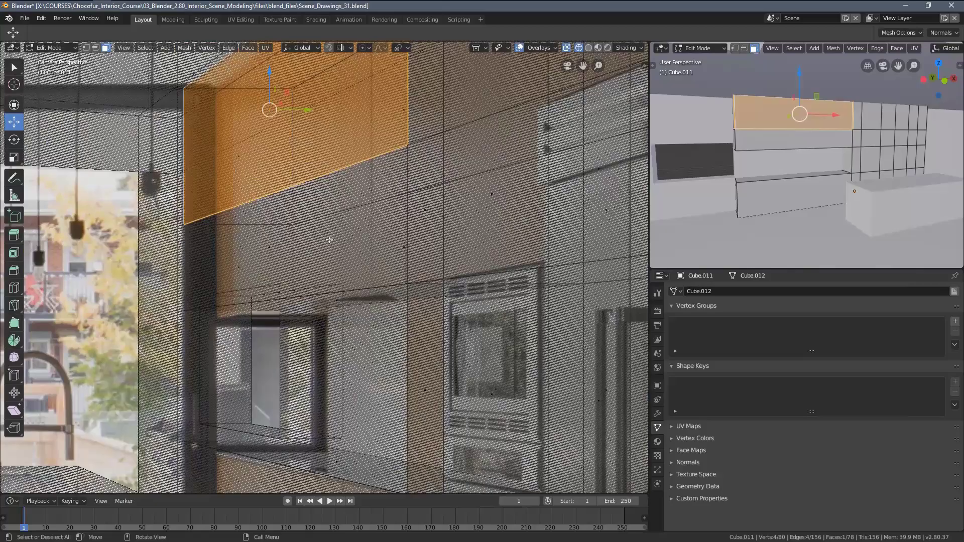
scroll(403, 333, "down", 5)
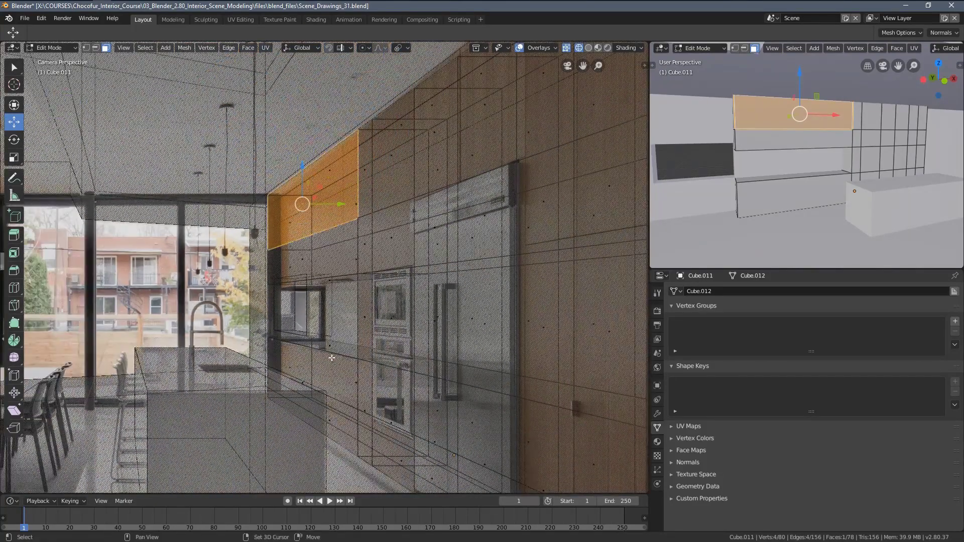
mouse_move(332, 358)
middle_mouse_down()
mouse_move(325, 335)
mouse_move(340, 331)
mouse_move(325, 326)
mouse_move(360, 347)
middle_mouse_up()
scroll(332, 330, "down", 2)
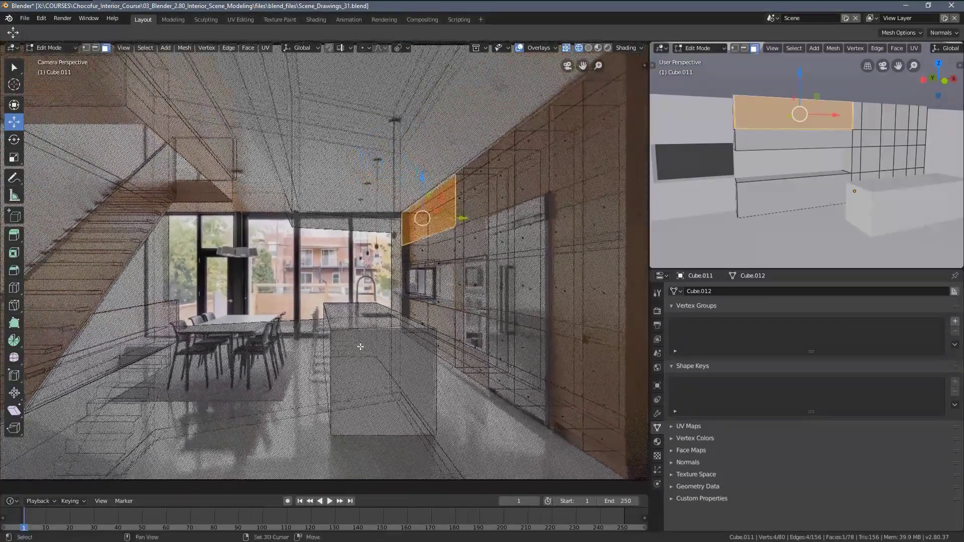
scroll(355, 337, "down", 2)
key("z")
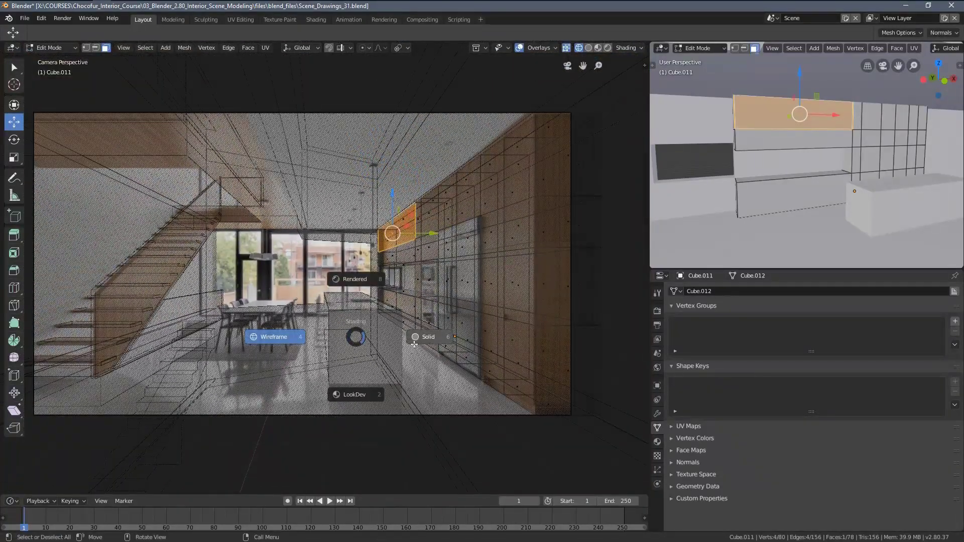
left_click(415, 342)
key("z")
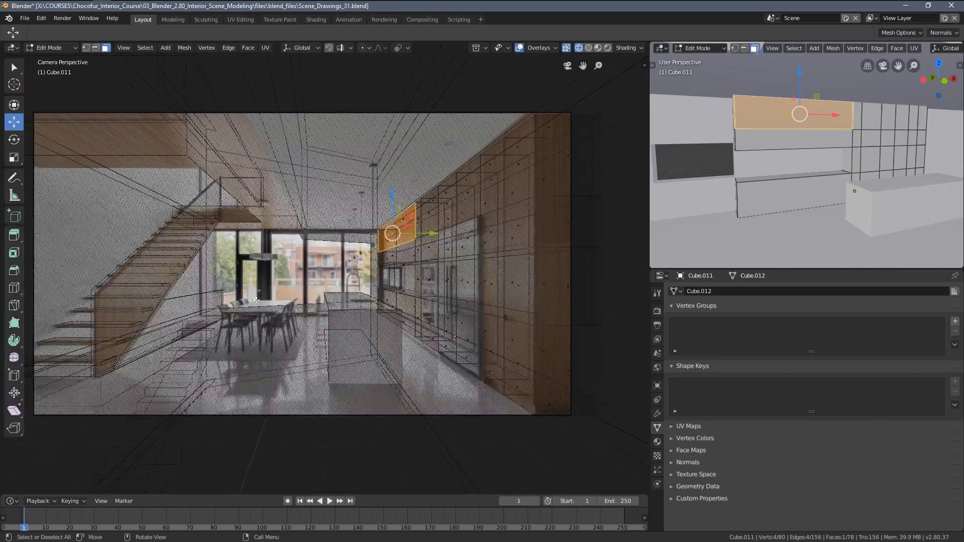
key("a")
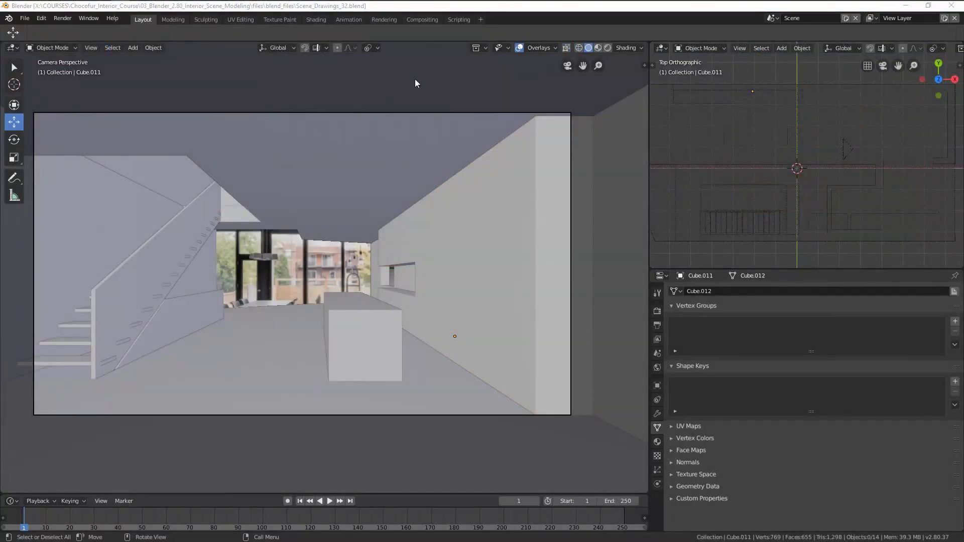
Duplicate the scene camera in the top view and place the copy across the room, near the stair outline
left_click(566, 10)
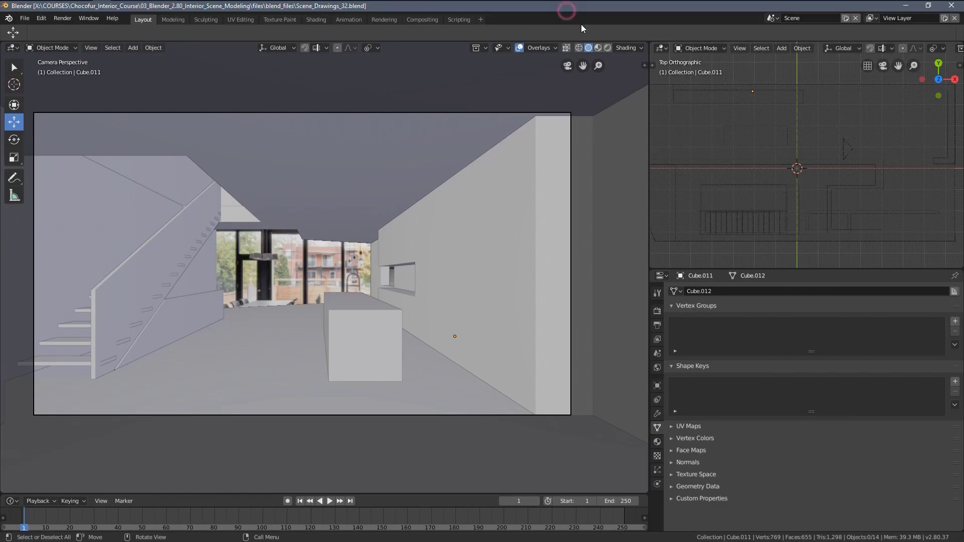
scroll(870, 170, "up", 2)
left_click(871, 146)
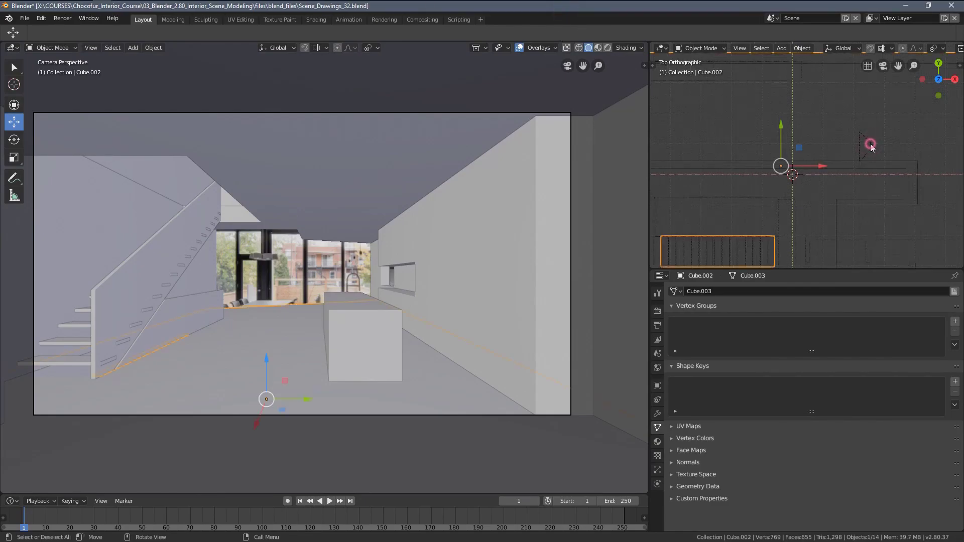
left_click(871, 146)
left_click(872, 146)
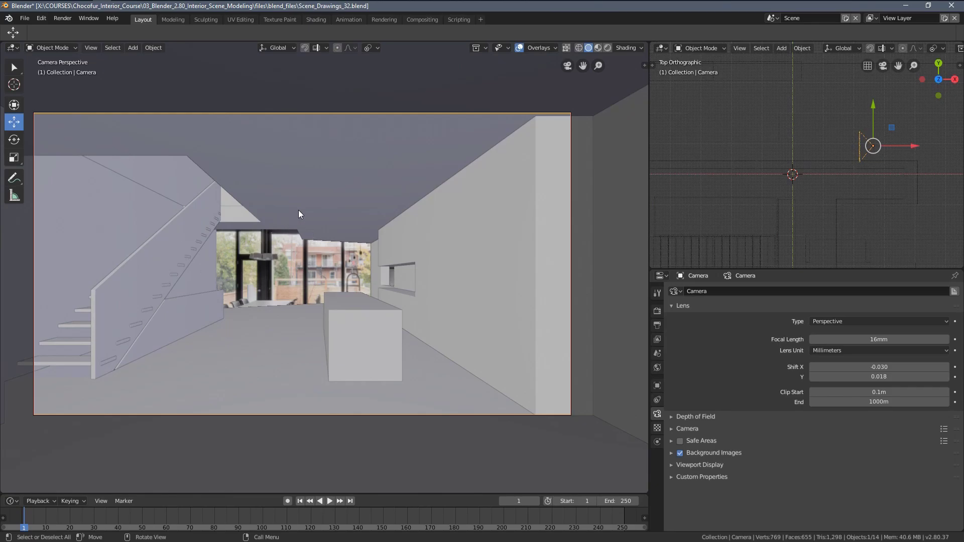
key("Home")
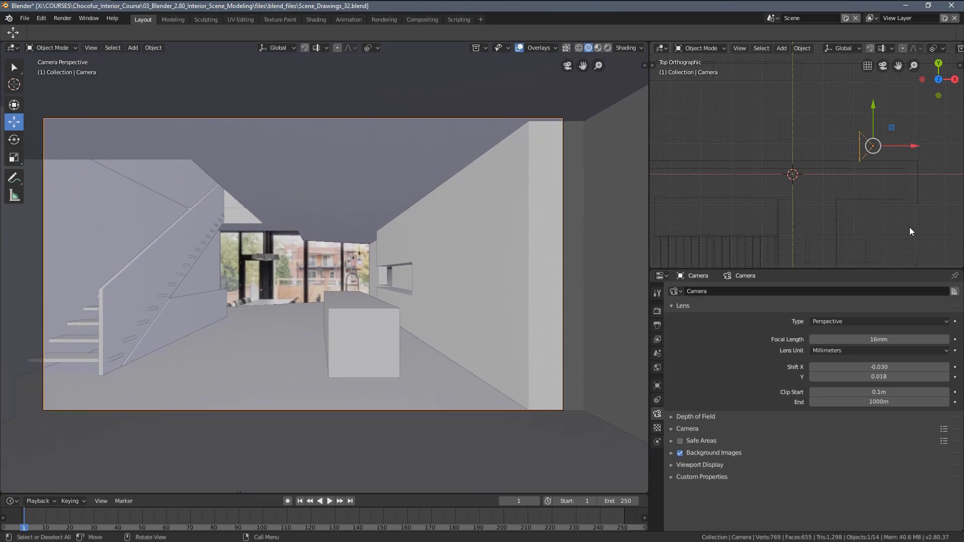
middle_click_drag(815, 159, 848, 169, "shift")
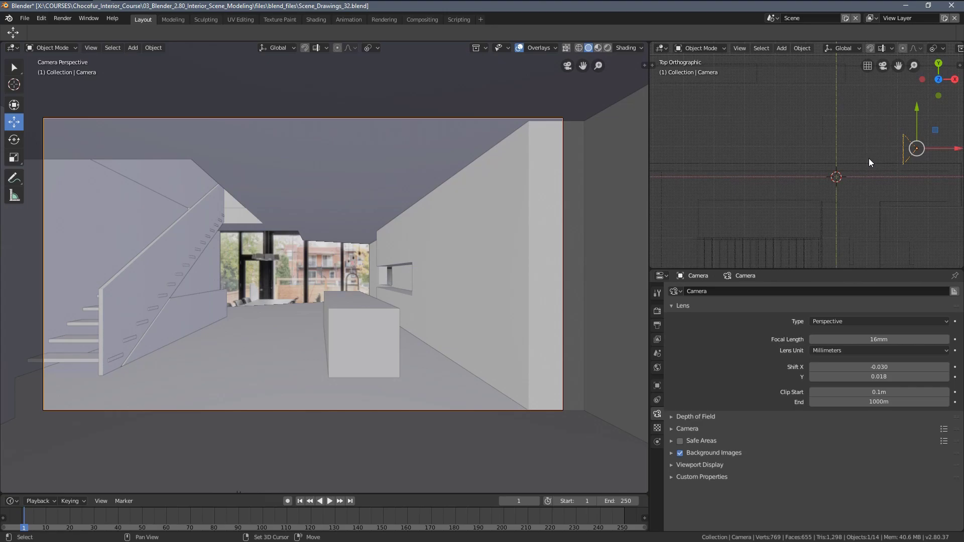
key("shift+d")
left_click(759, 168)
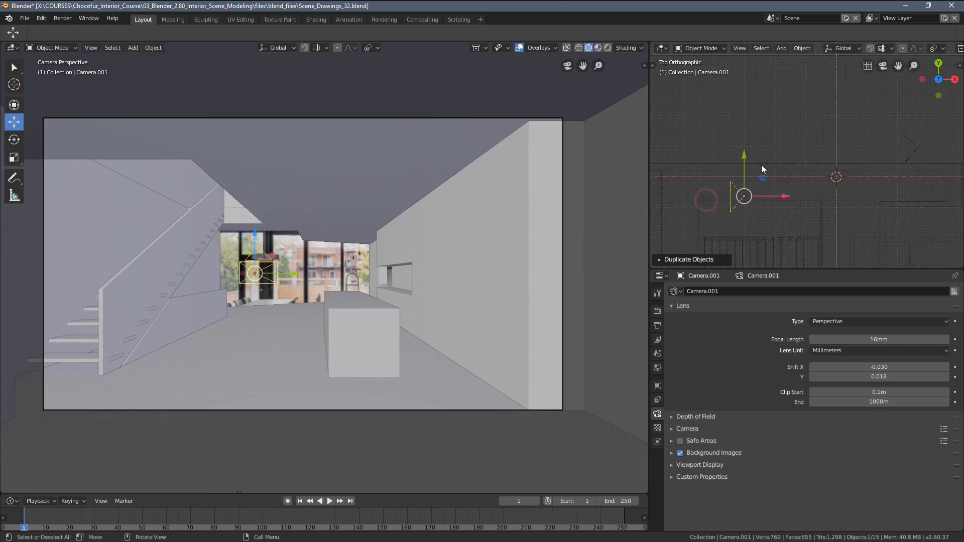
Rotate the duplicated camera a quarter turn to face the kitchen cabinet wall and make it the active camera
scroll(752, 185, "up", 2)
middle_click_drag(747, 173, 781, 157, "shift")
key("r")
left_click(819, 196)
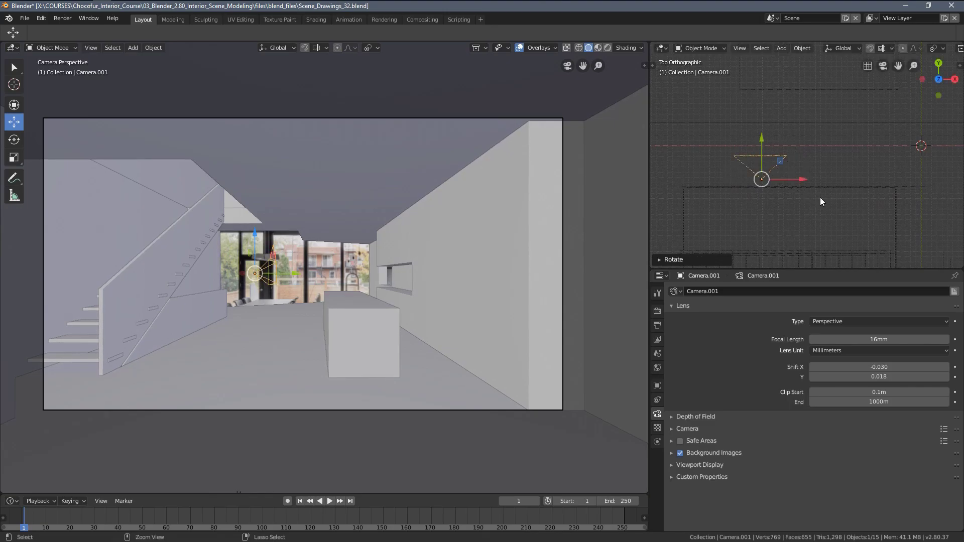
key("ctrl+KP_0")
middle_click_drag(363, 256, 388, 243, "shift")
scroll(723, 205, "down", 3)
middle_click_drag(747, 166, 773, 171, "shift")
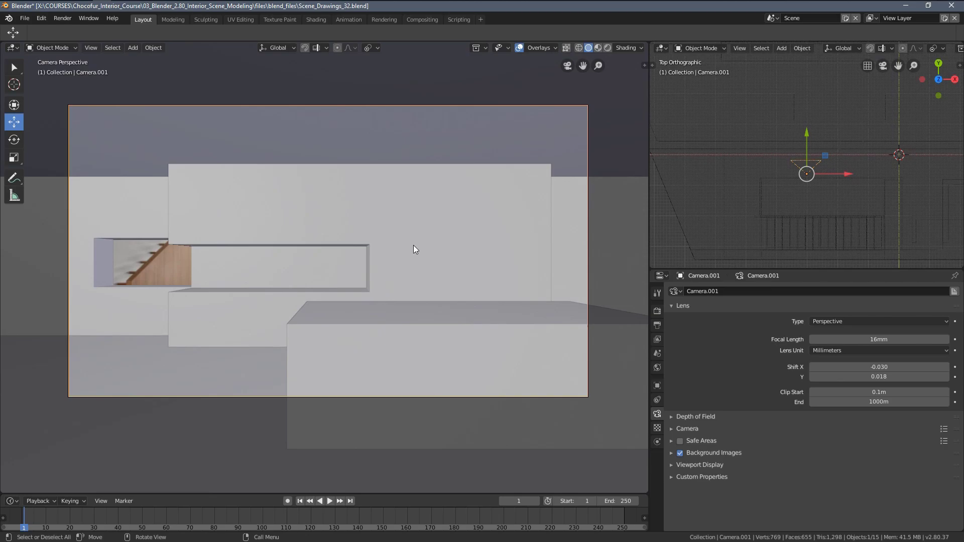
Move the new camera back from the cabinet wall and slightly sideways, and lower it about 0.13 m to frame the whole island
key("z")
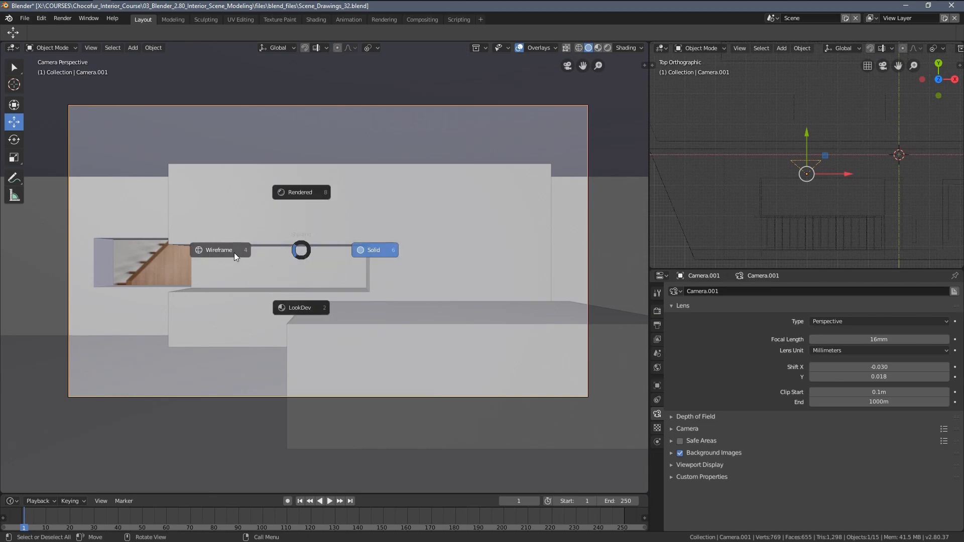
left_click(404, 255)
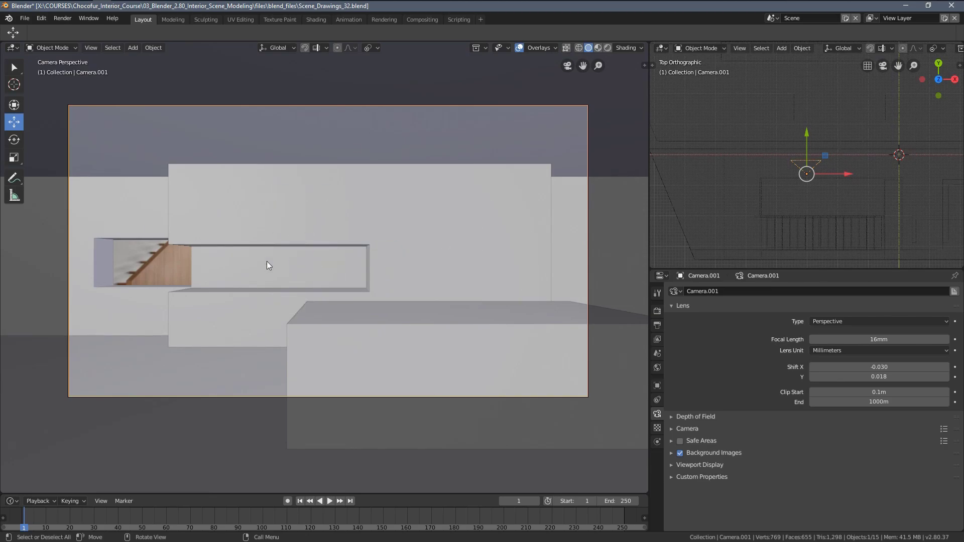
left_click_drag(807, 133, 819, 194)
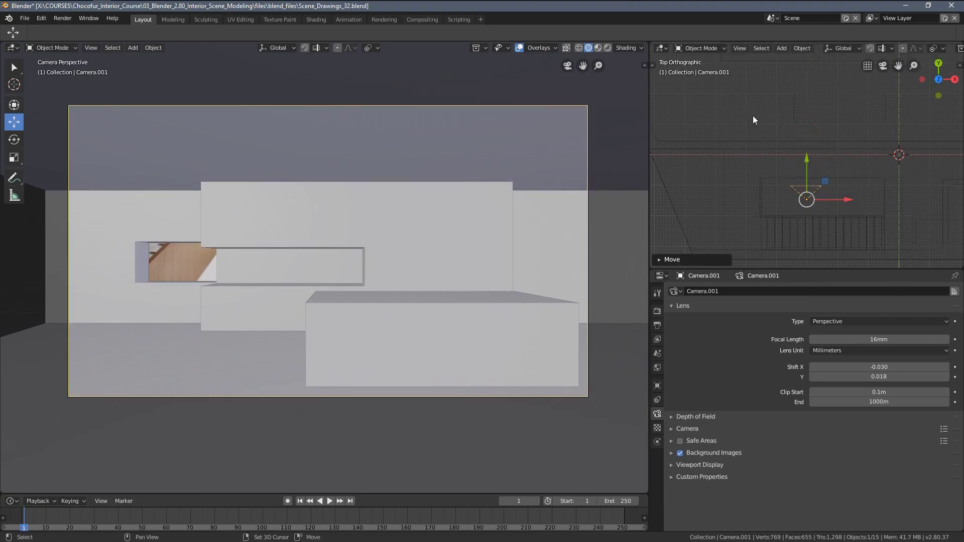
middle_click_drag(752, 115, 762, 134, "shift")
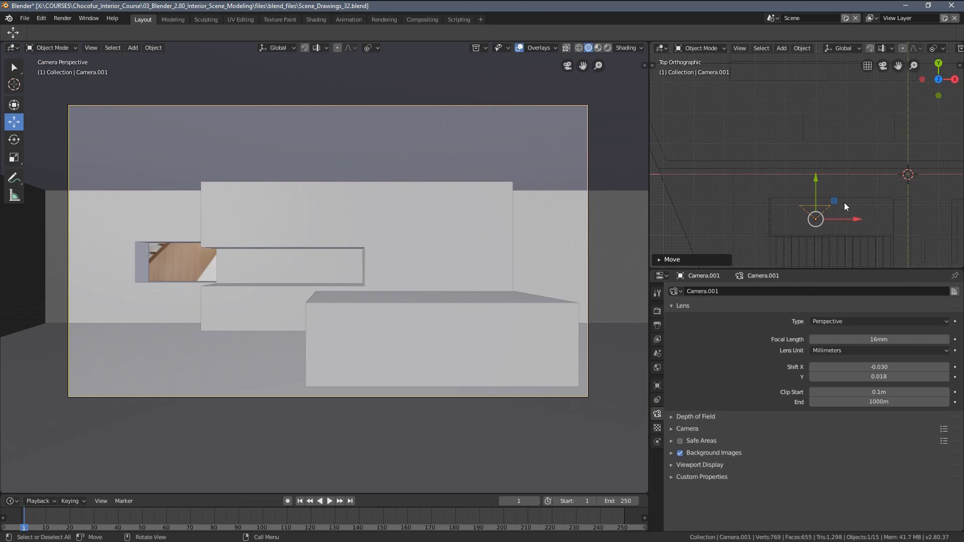
left_click_drag(860, 220, 867, 220)
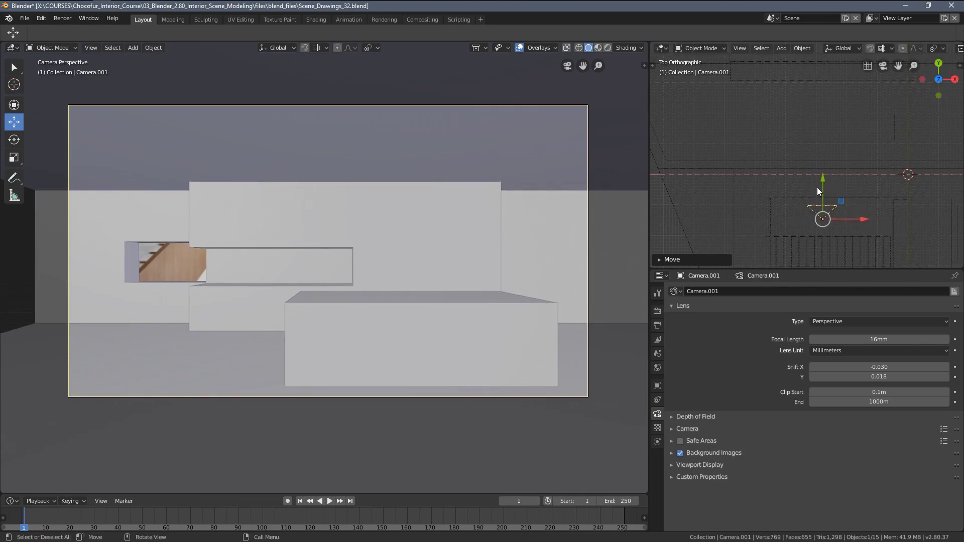
key("g")
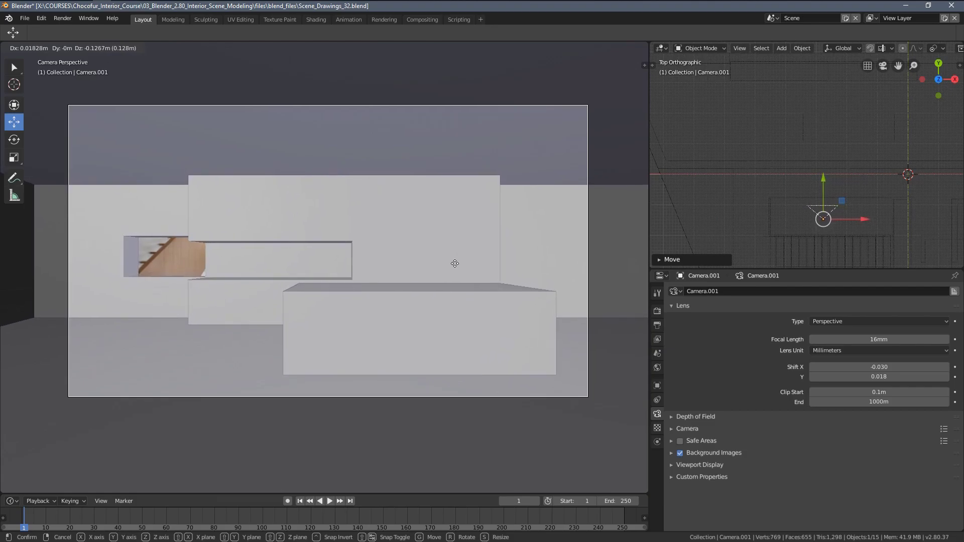
left_click(477, 261)
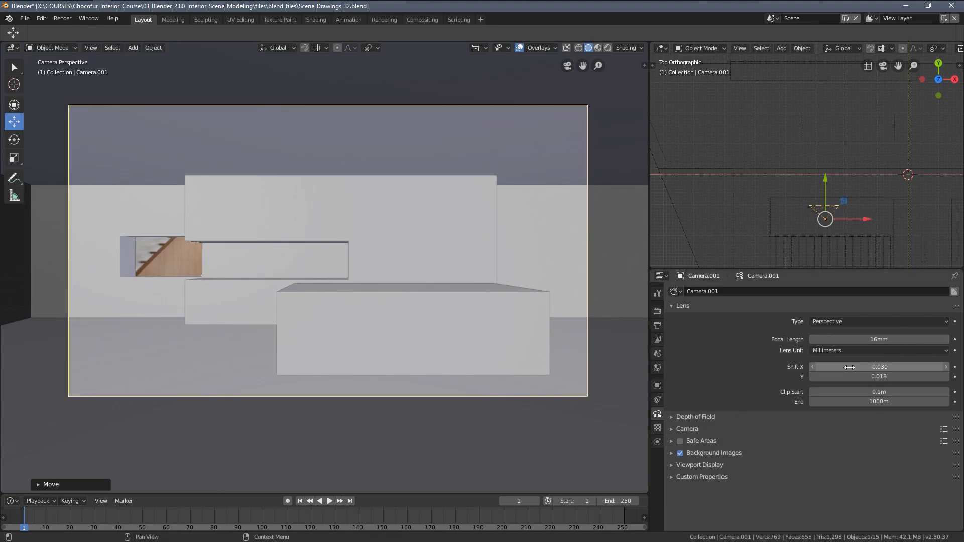
Set the new camera's lens Shift X and Shift Y to 0
left_click(867, 366)
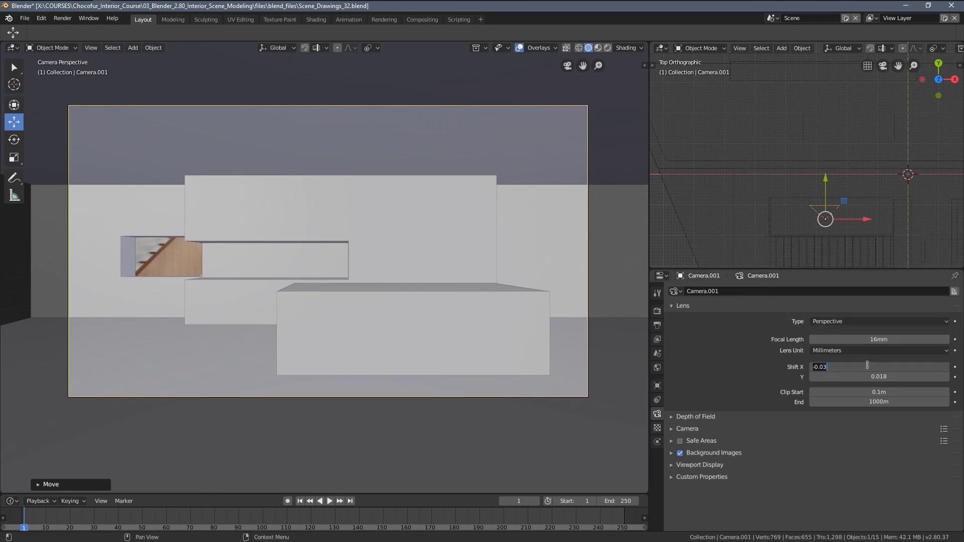
type("0")
key("Tab")
type("0")
key("Return")
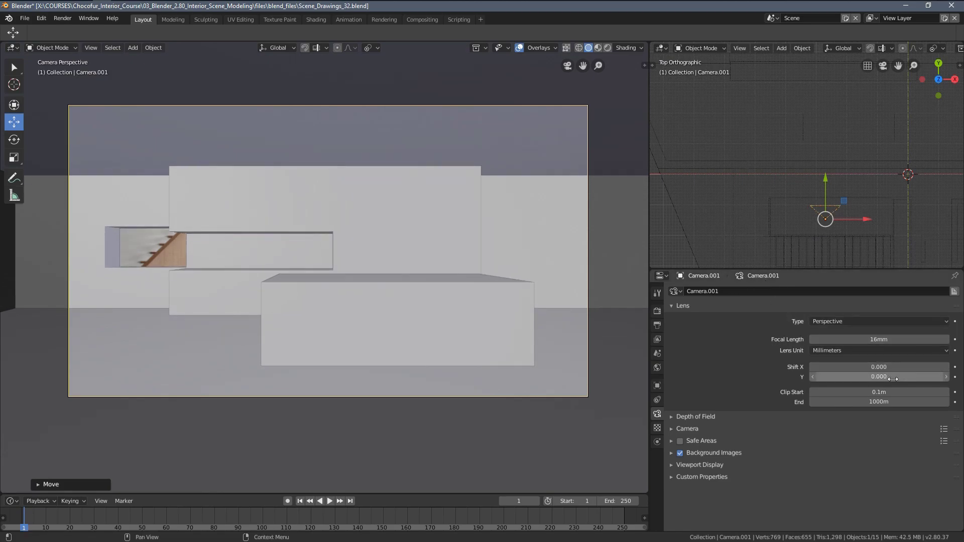
Replace the new camera's background image with the kitchen photo ending in dezeen_9.jpg and display the model in wireframe over it
left_click(672, 453)
scroll(819, 459, "down", 3)
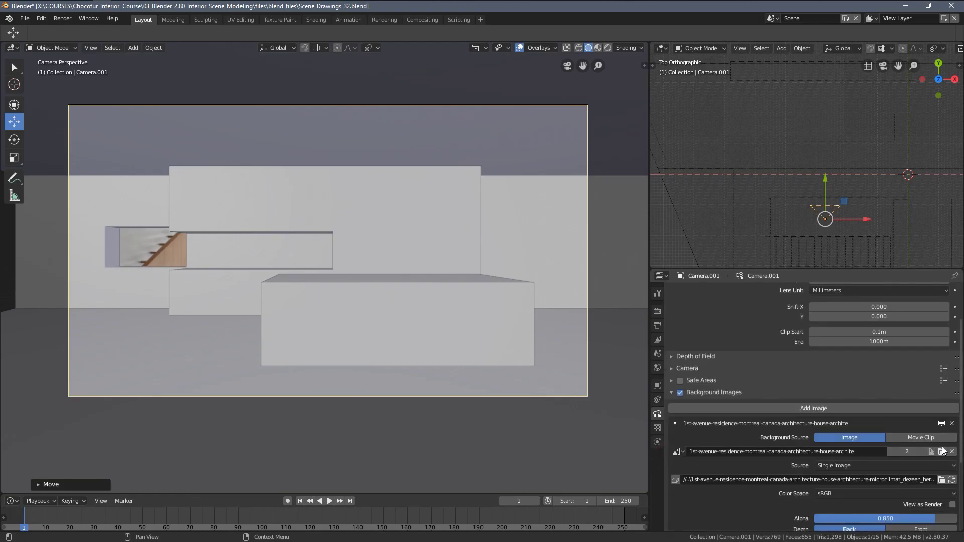
left_click(943, 452)
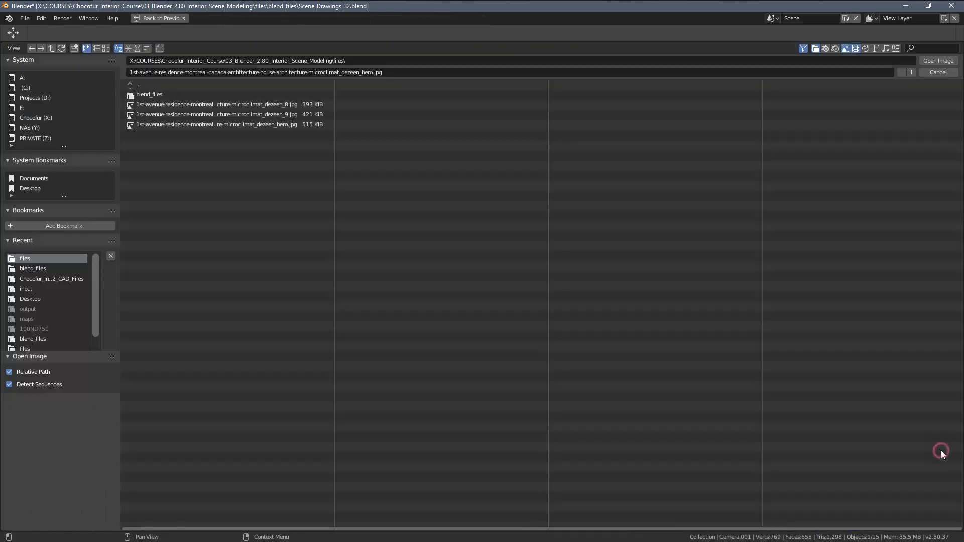
left_click(105, 47)
left_click(408, 120)
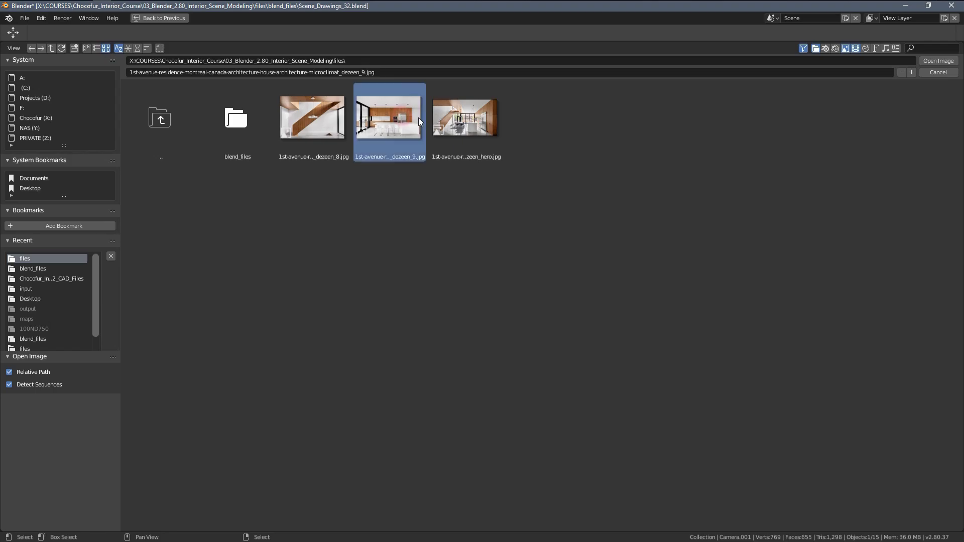
left_click(939, 61)
key("z")
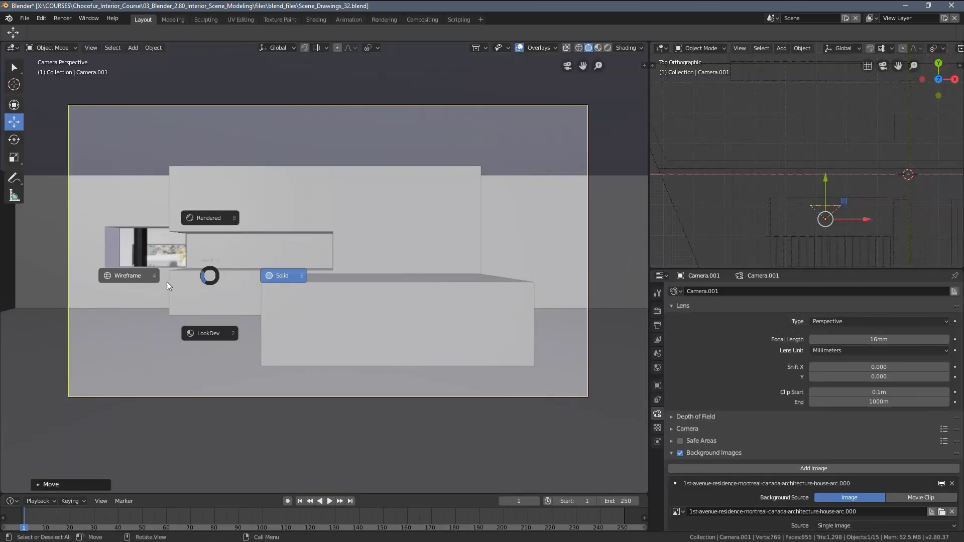
left_click(166, 282)
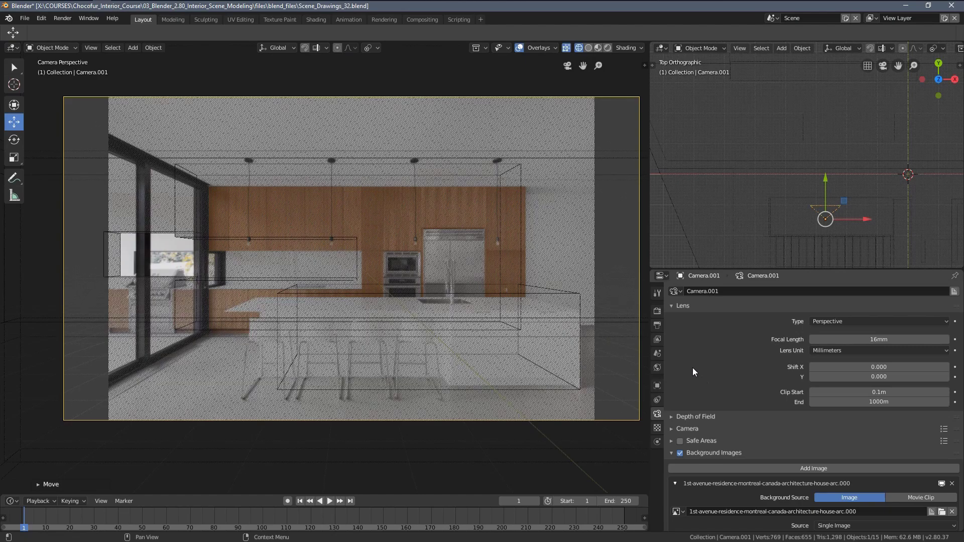
Try the Stretch frame method on the background photo, compare it with the model, and return the method to Fit
scroll(693, 368, "down", 5)
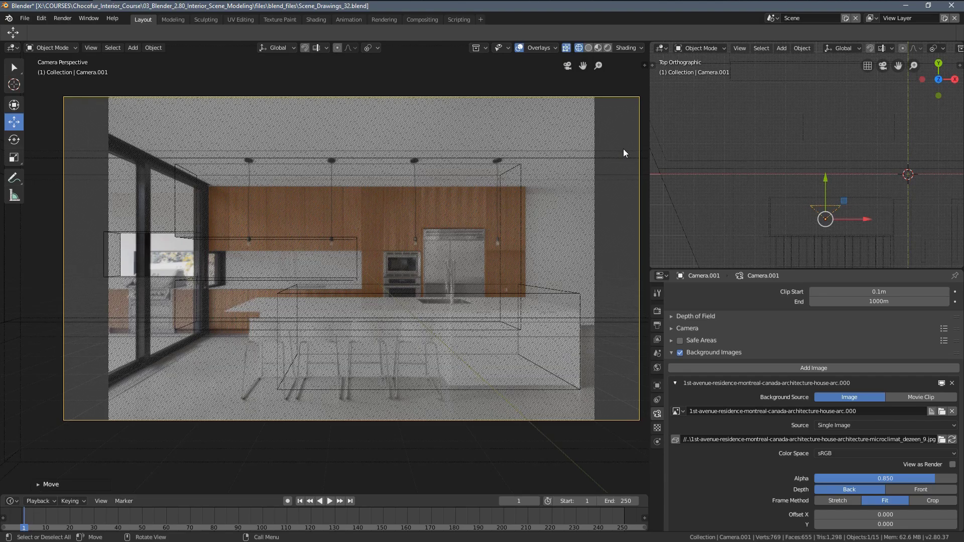
left_click(838, 501)
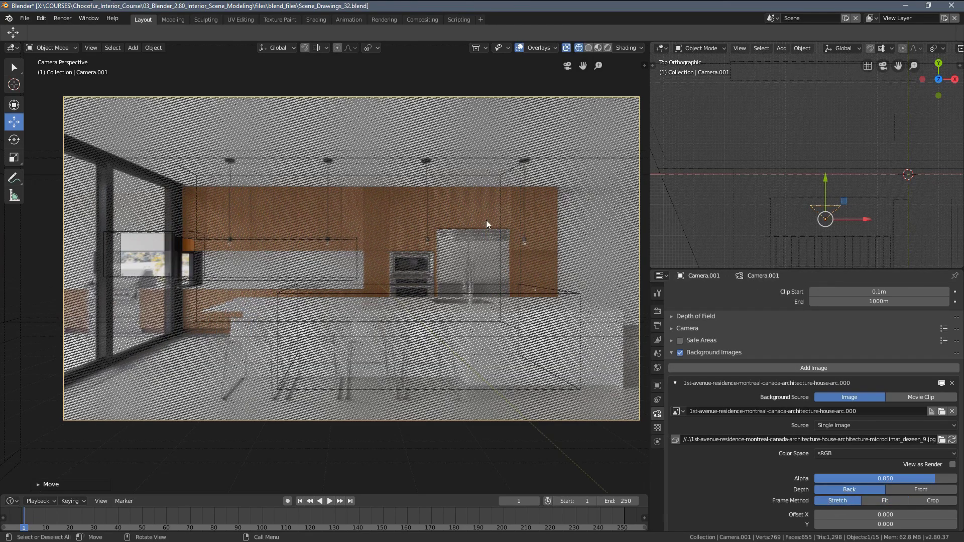
middle_click_drag(444, 298, 405, 270, "shift")
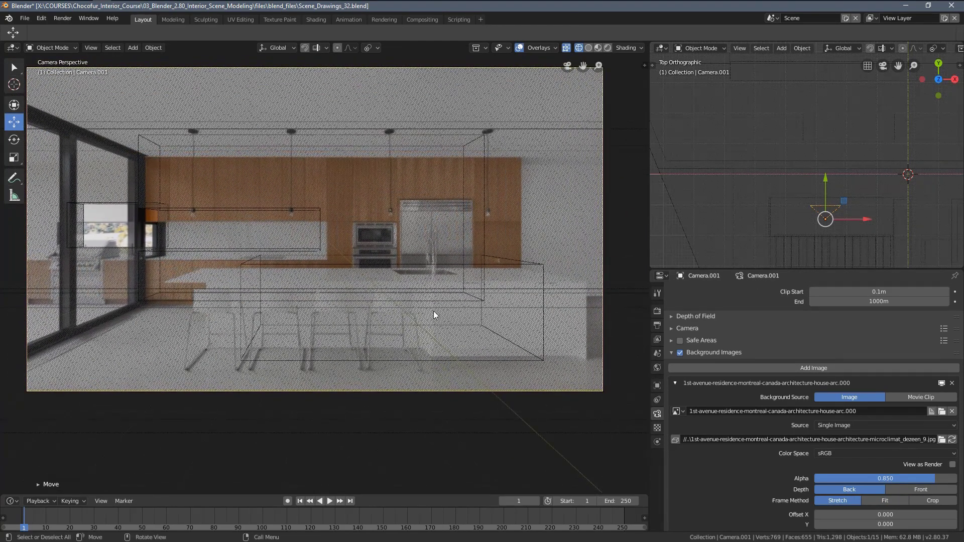
middle_click_drag(520, 331, 498, 304, "shift")
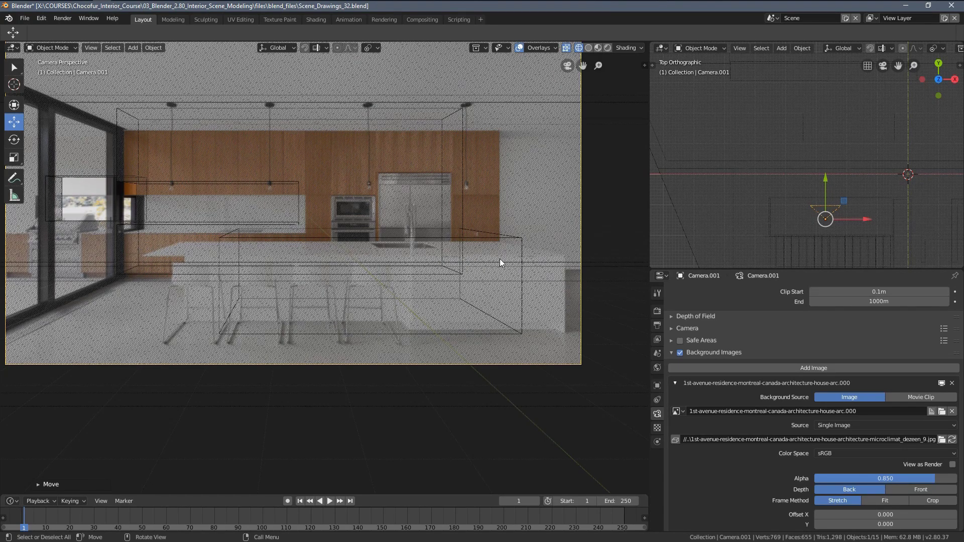
middle_click_drag(332, 256, 338, 268, "shift")
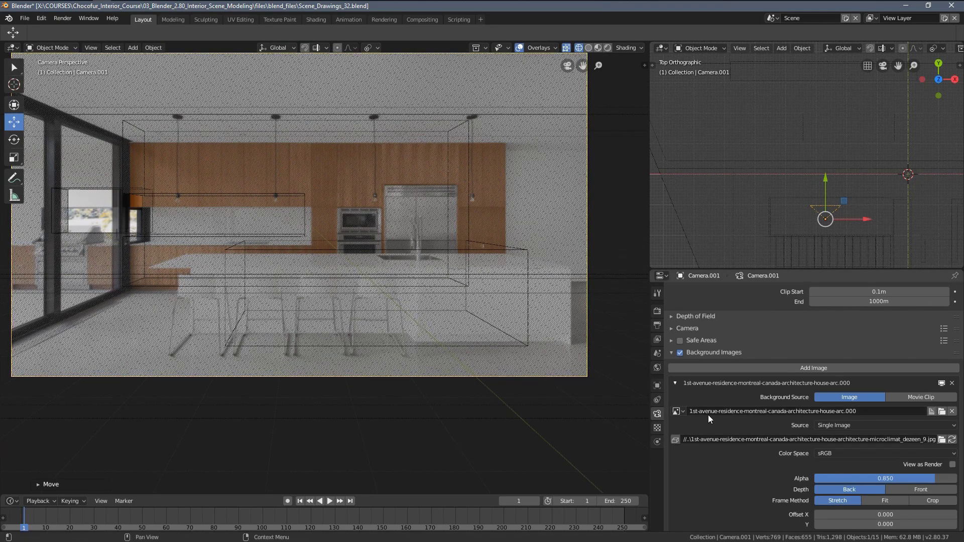
scroll(297, 264, "up", 1)
mouse_move(271, 239)
middle_mouse_down("shift")
mouse_move(293, 242)
mouse_move(268, 235)
middle_mouse_up("shift")
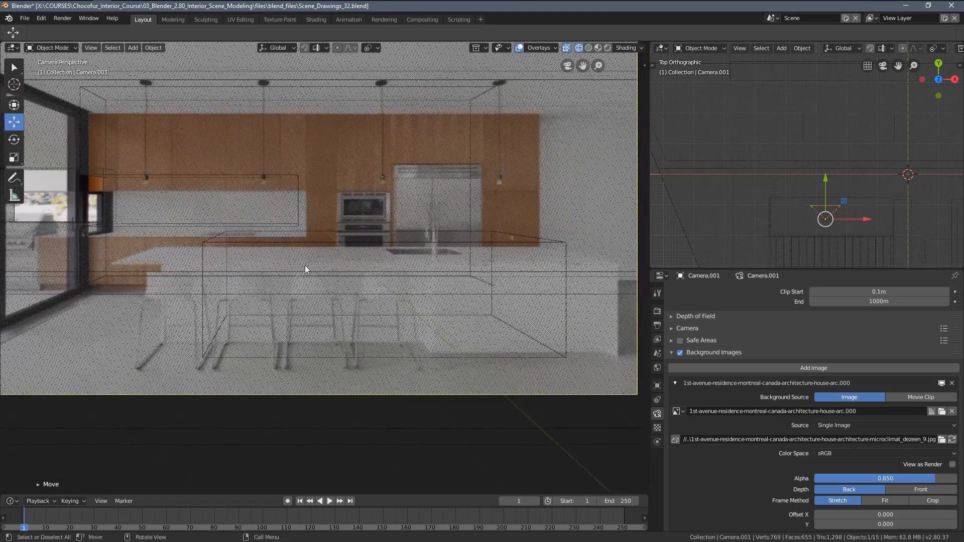
left_click(885, 501)
scroll(457, 295, "down", 3)
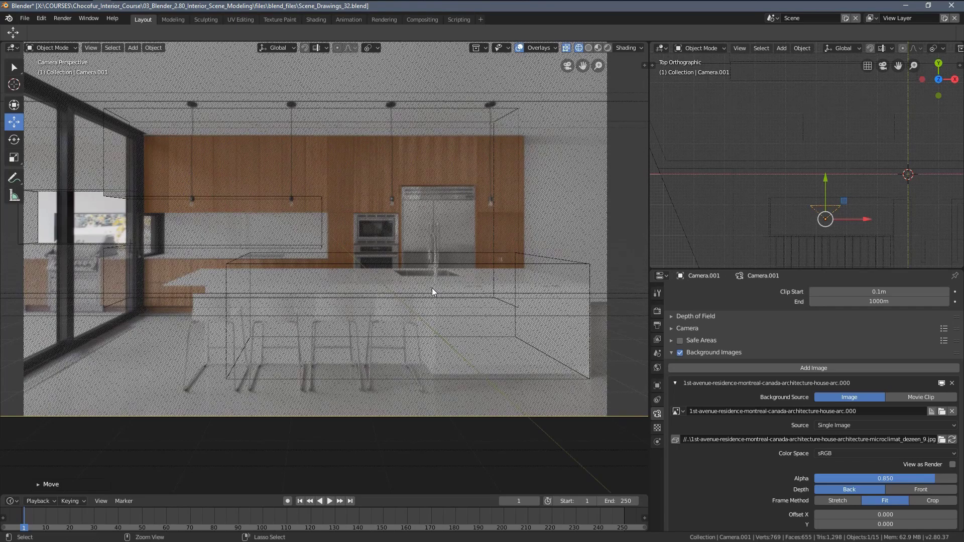
middle_click_drag(341, 268, 355, 282, "shift")
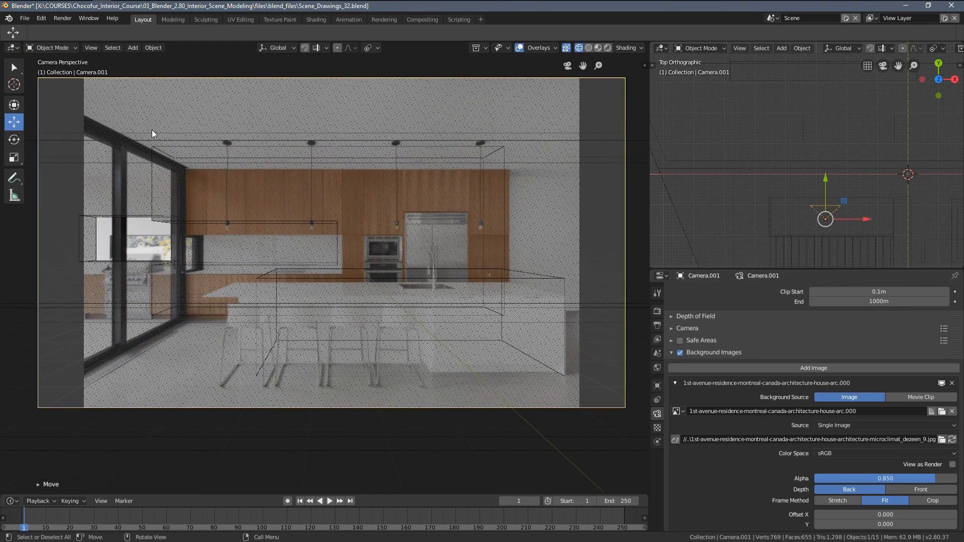
scroll(230, 194, "up", 2)
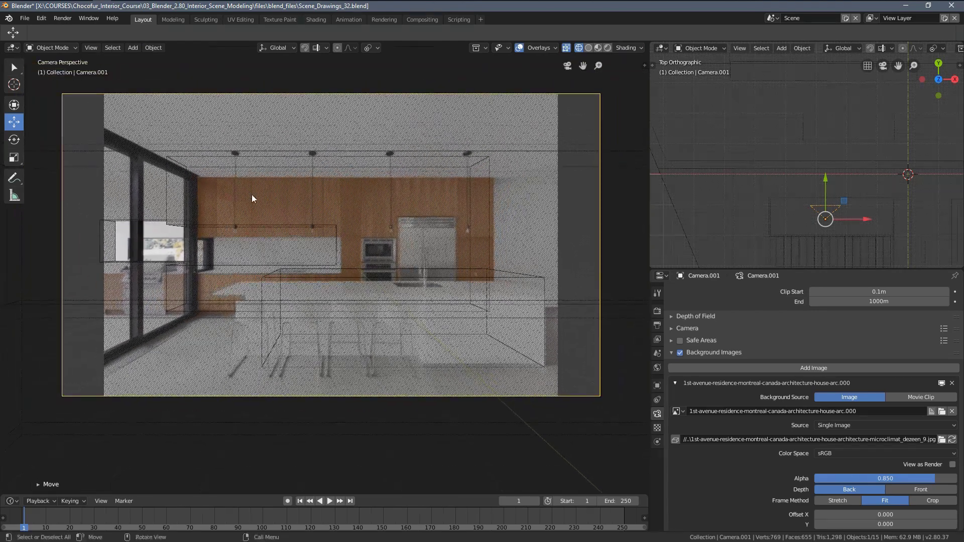
Return the camera viewport to solid shading and save the scene as Scene_Drawings_33.blend
key("z")
left_click(403, 225)
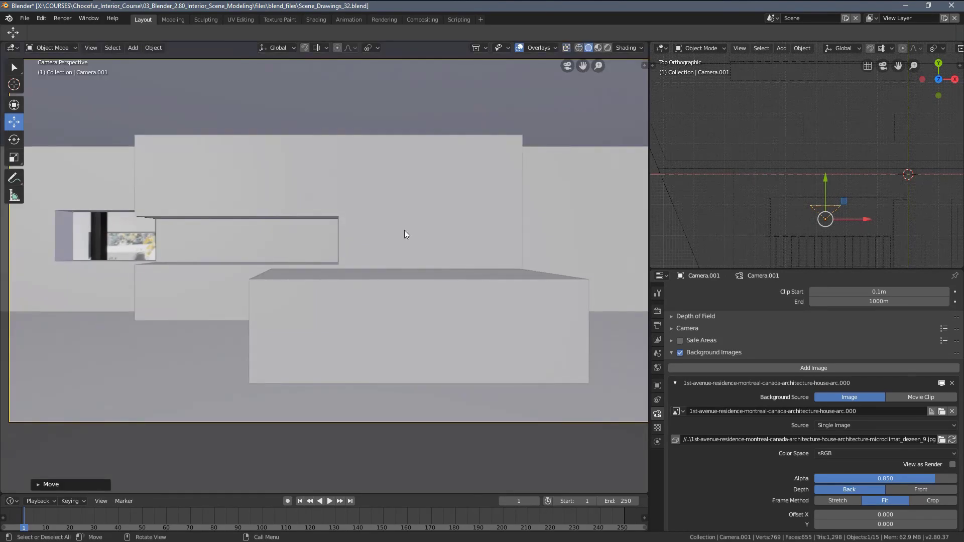
key("ctrl+alt+s")
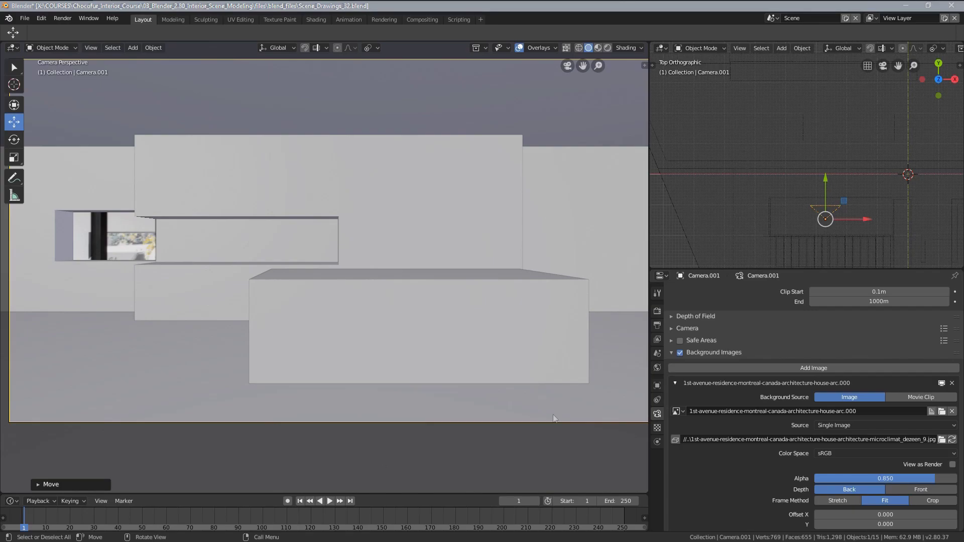
left_click(658, 13)
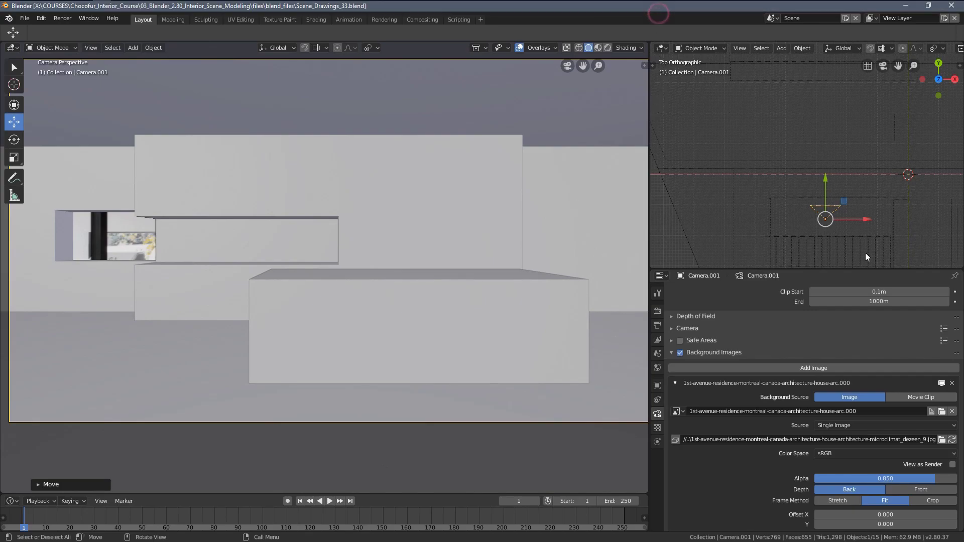
Show the second view from the right side and display the camera view in wireframe over the kitchen photo
key("KP_3")
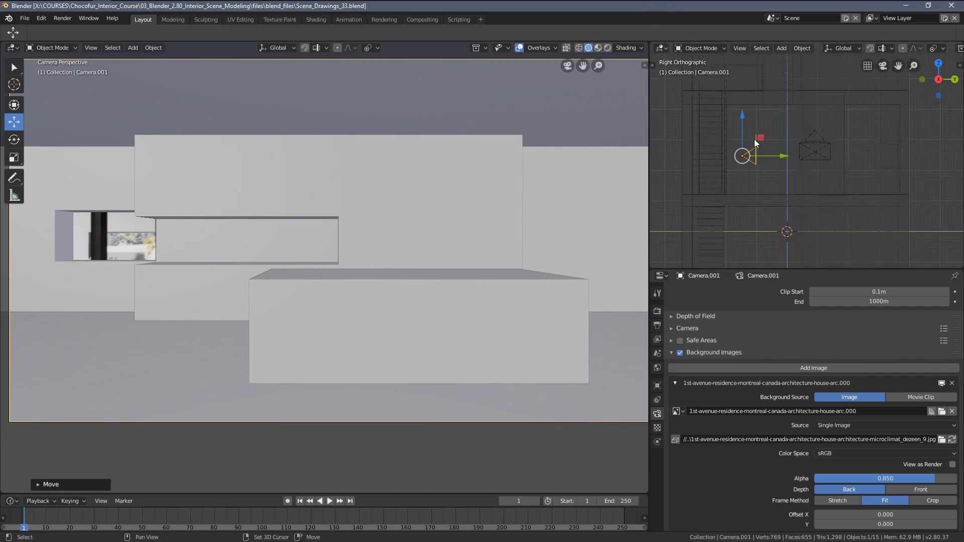
middle_click_drag(754, 134, 781, 139, "shift")
scroll(781, 139, "up", 1)
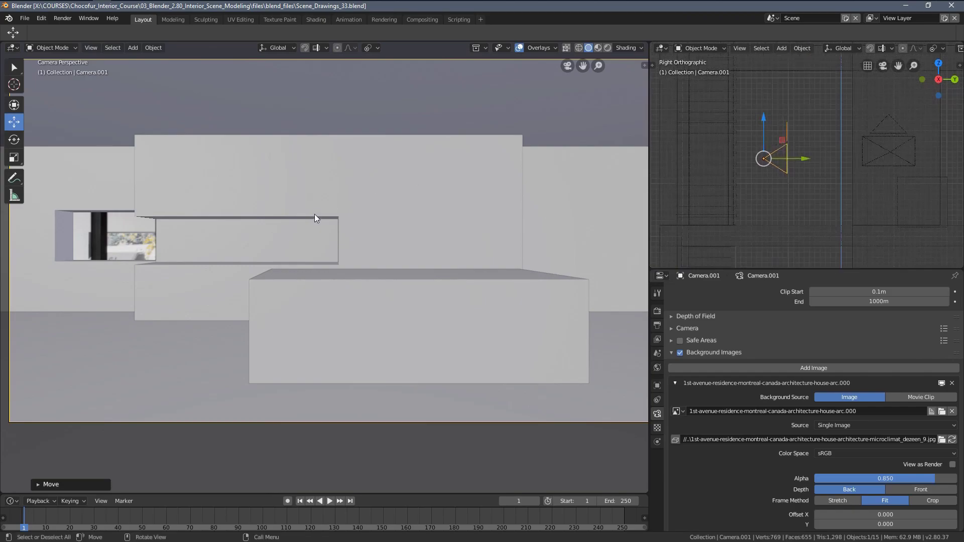
key("z")
left_click(277, 203)
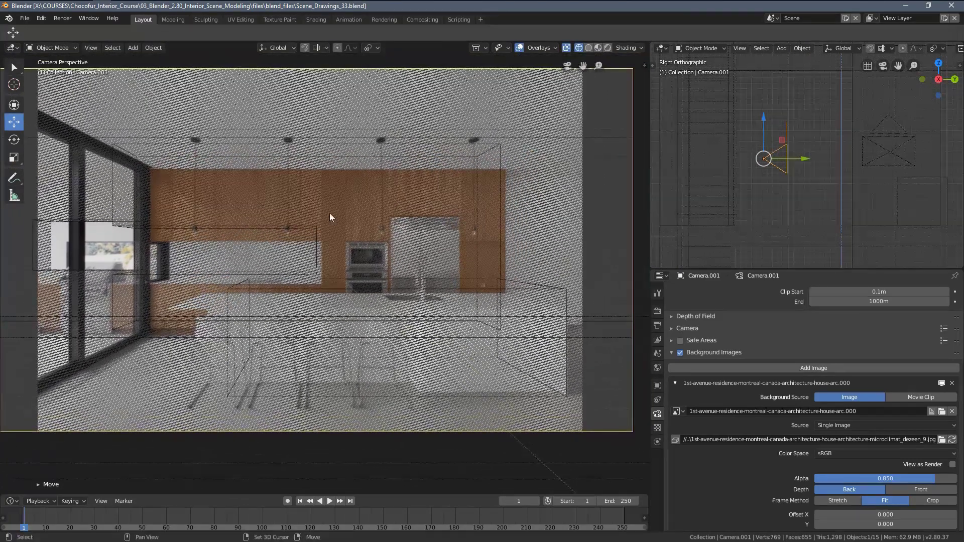
scroll(512, 239, "up", 2)
middle_click_drag(522, 281, 445, 242, "shift")
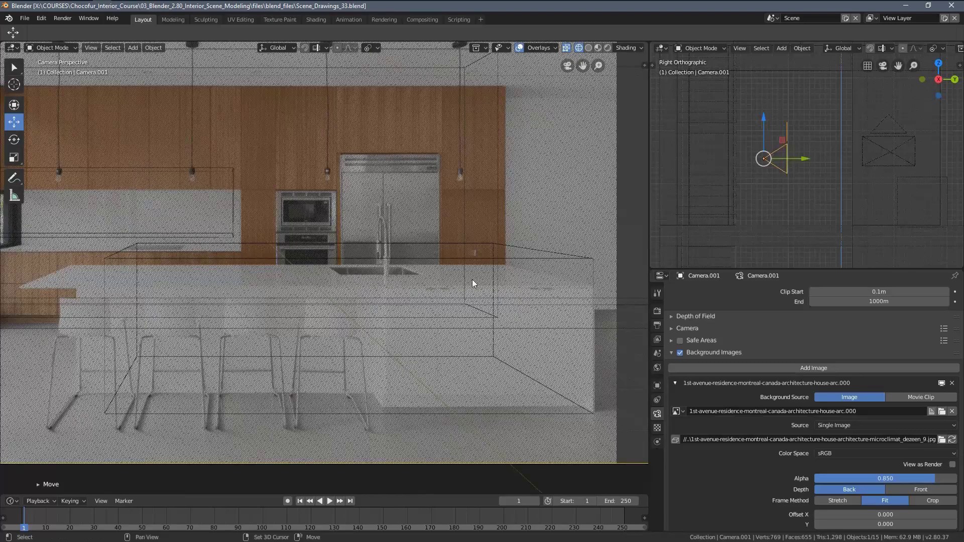
middle_click_drag(242, 268, 630, 267, "shift")
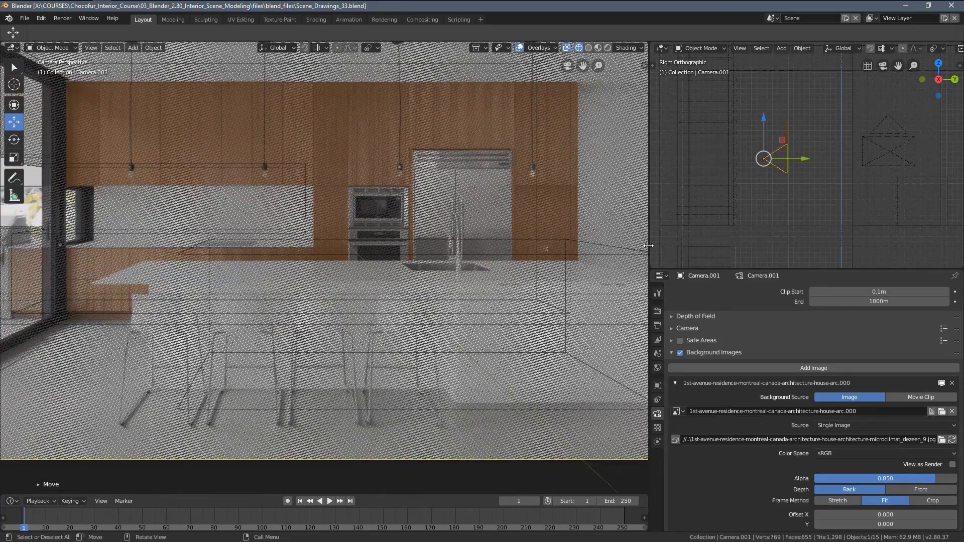
Widen the camera viewport and set the background photo's alpha to 1
left_click_drag(648, 252, 709, 254)
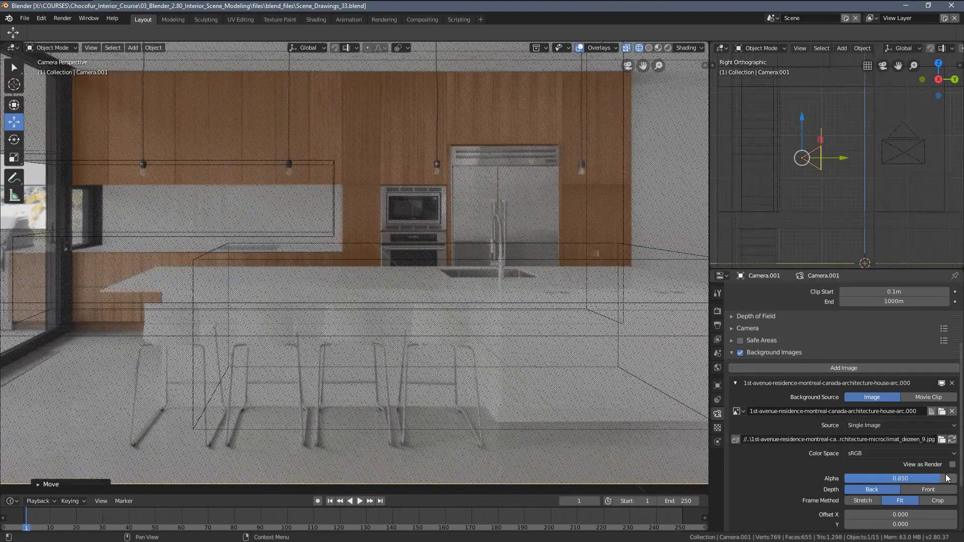
left_click_drag(935, 477, 957, 478)
middle_click_drag(284, 259, 299, 255, "shift")
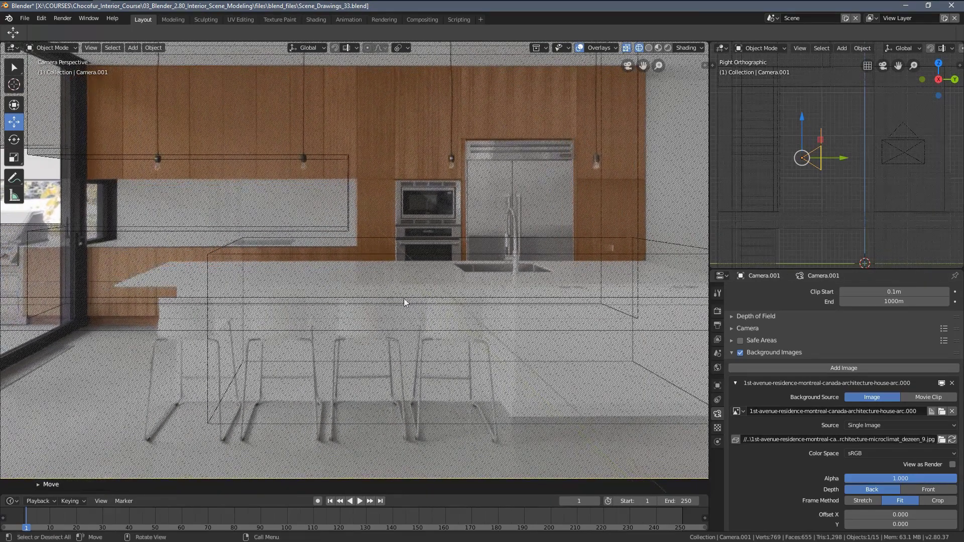
Isolate the top face of the kitchen island box in Edit Mode and compare it with the countertop in the photo
left_click(299, 254)
key("Tab")
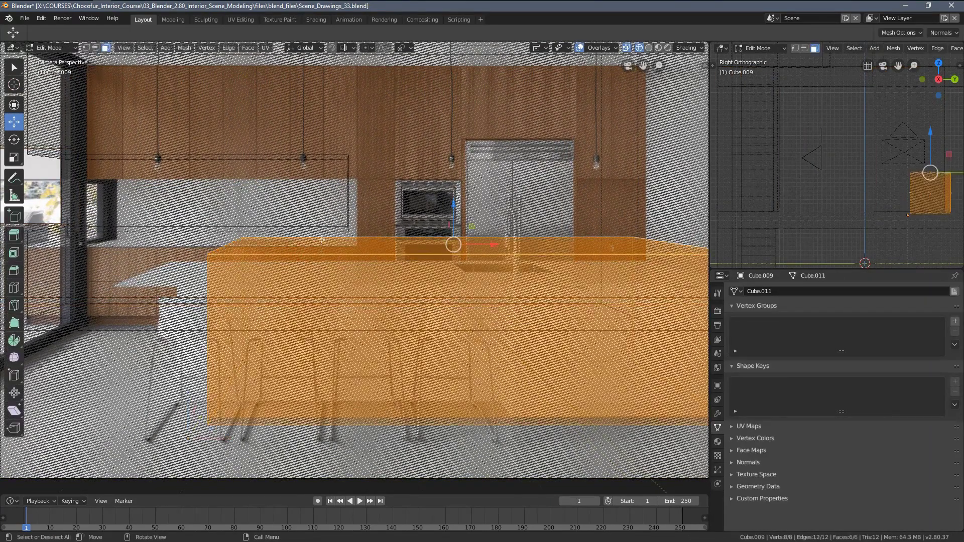
middle_click_drag(632, 239, 559, 208, "shift")
scroll(355, 224, "up", 3)
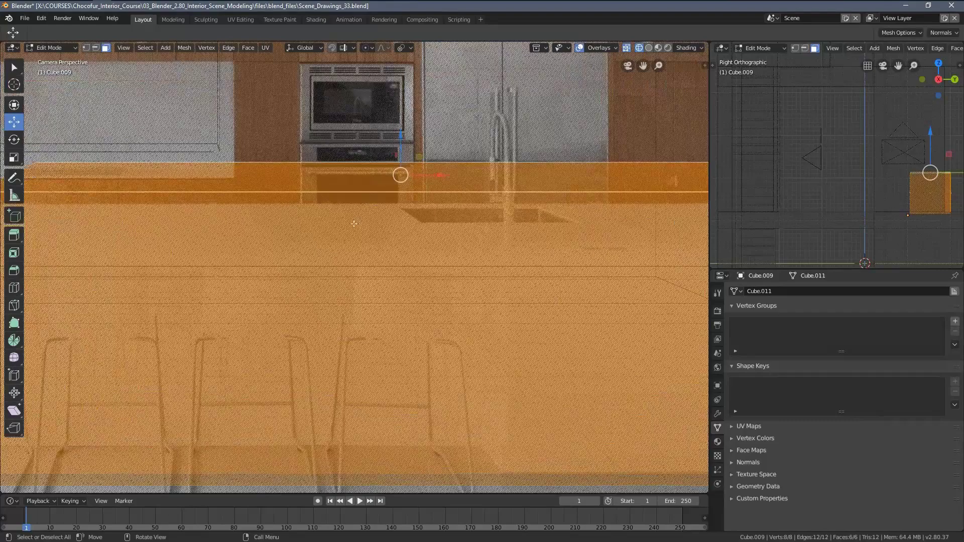
scroll(309, 217, "down", 2)
key("alt+a")
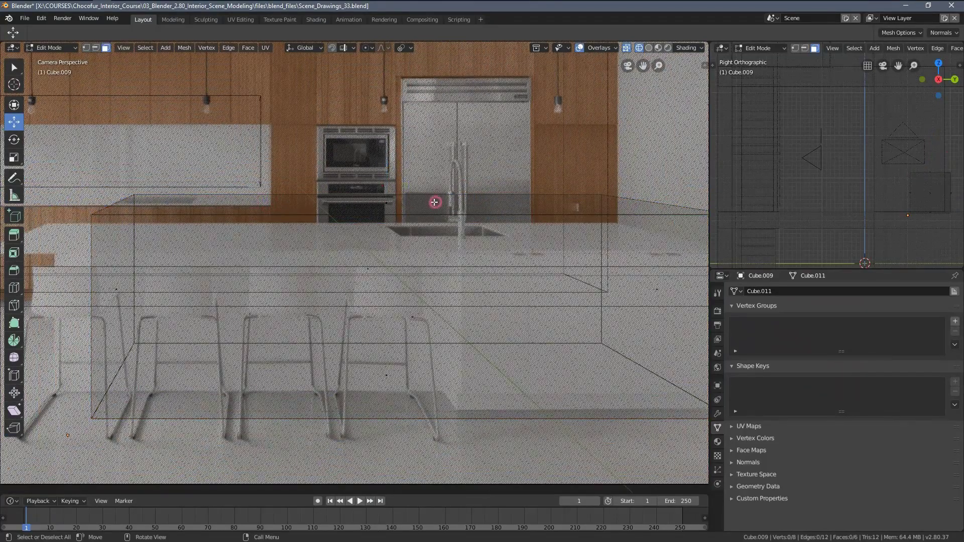
left_click(409, 205)
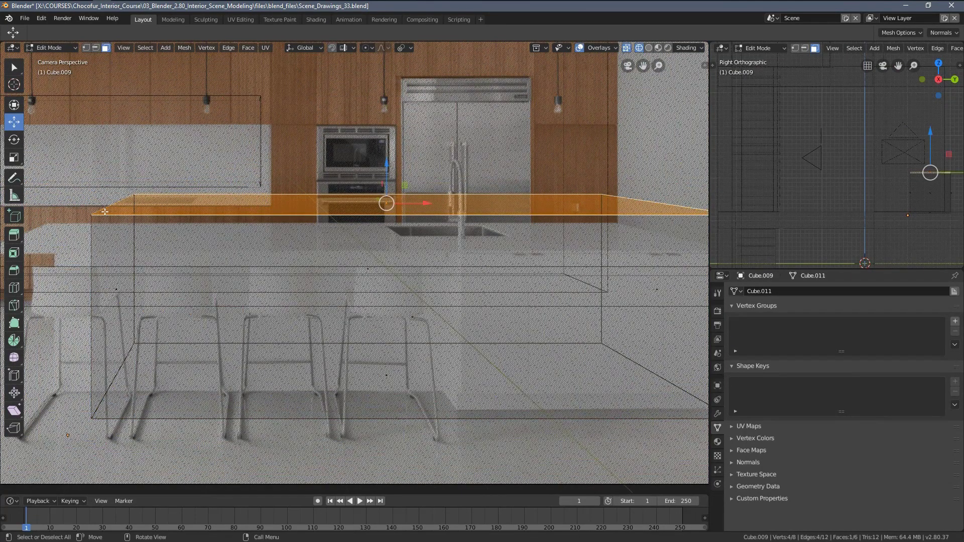
middle_click_drag(602, 221, 515, 235, "shift")
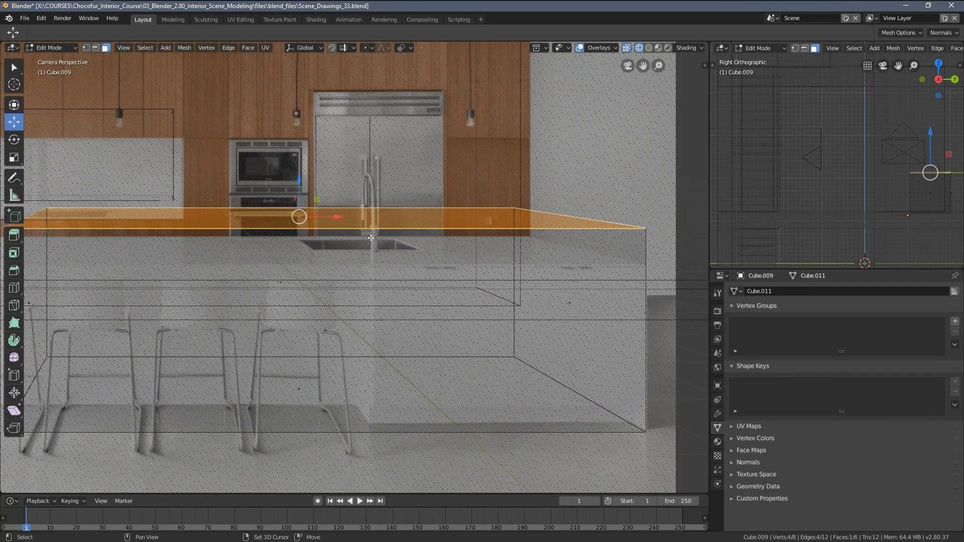
middle_click_drag(234, 212, 407, 200, "shift")
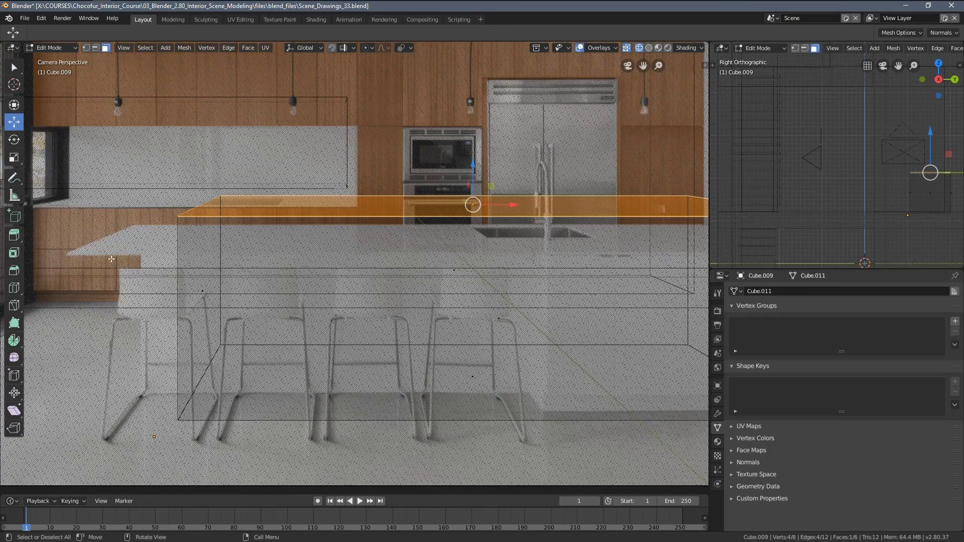
scroll(436, 250, "down", 3)
key("Tab")
scroll(484, 254, "down", 3)
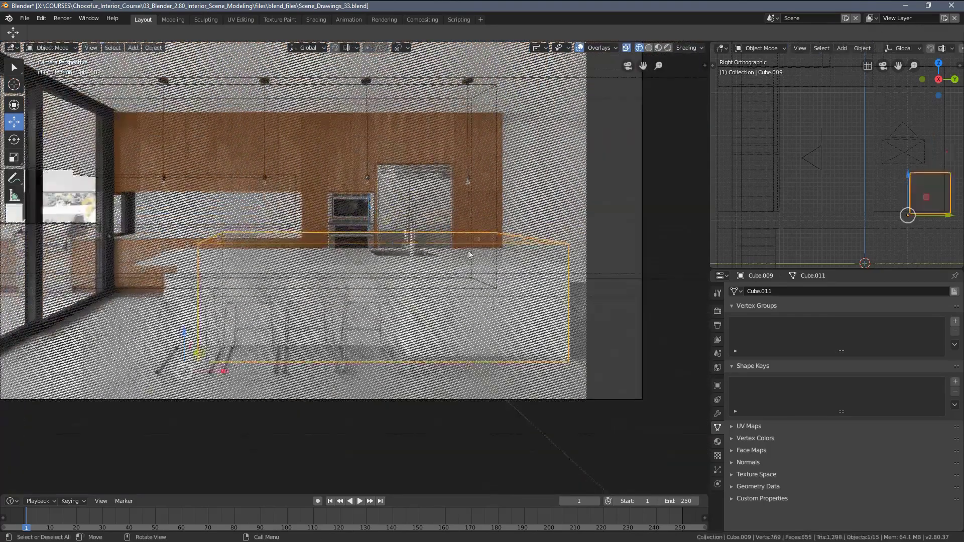
Try tilting the second camera and raising it in the side view with solid shading, and undo the move
key("z")
left_click(517, 248)
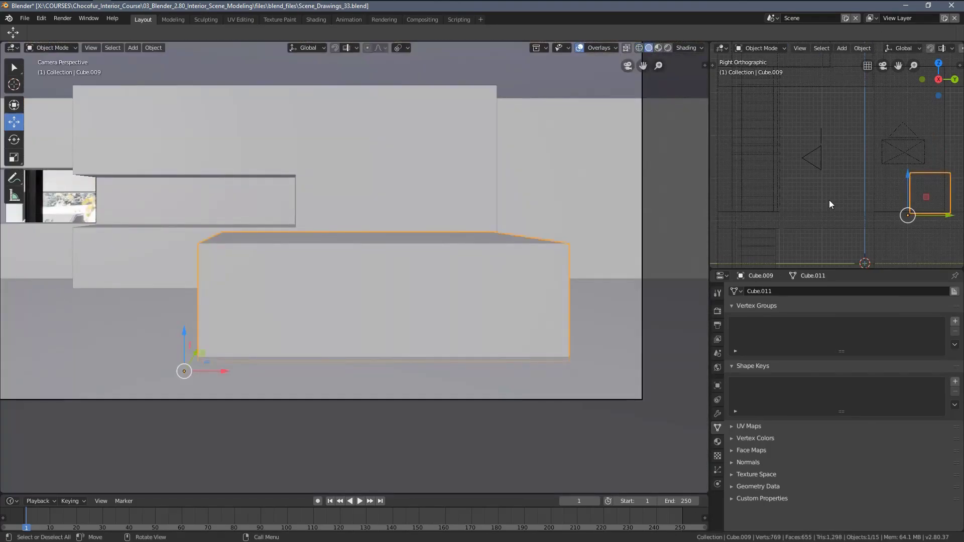
left_click(812, 149)
key("r")
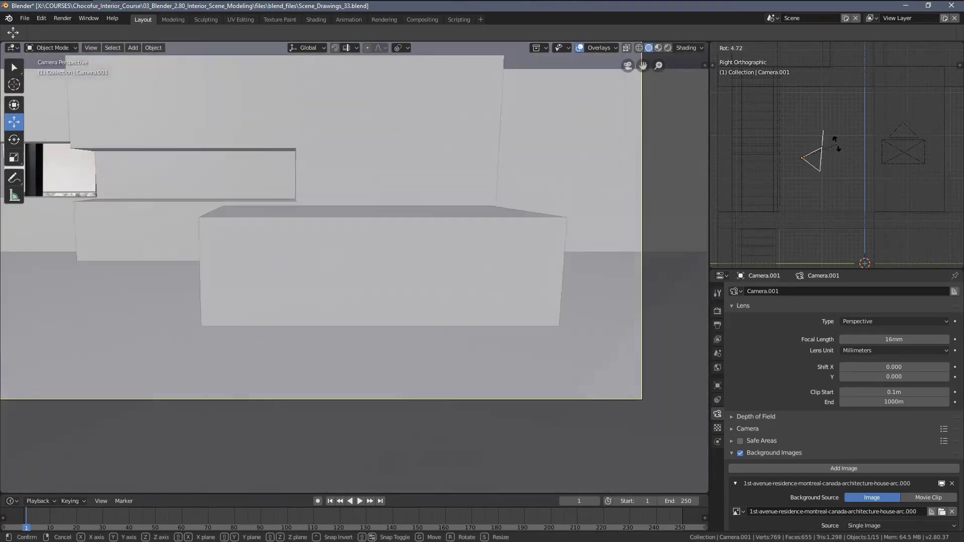
left_click(812, 147)
left_click_drag(804, 125, 803, 108)
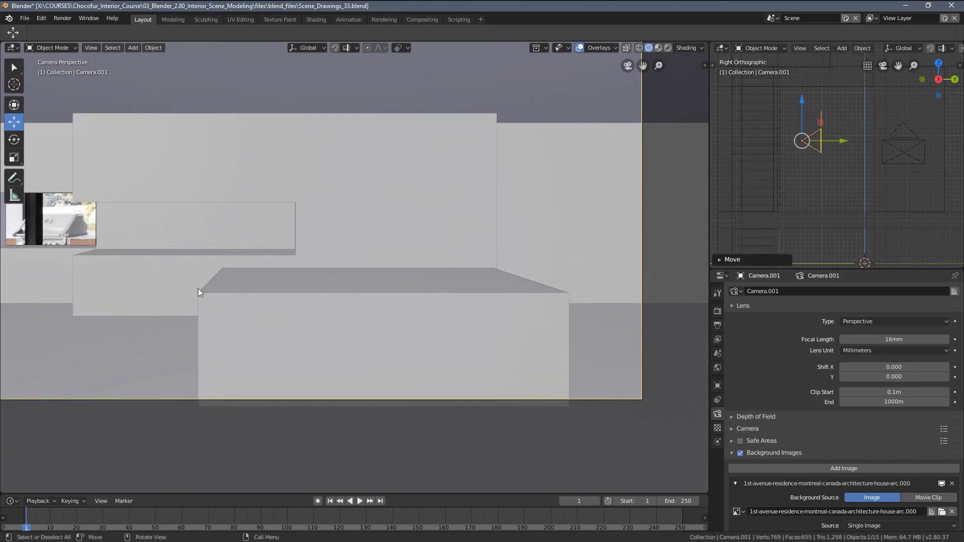
key("ctrl+z")
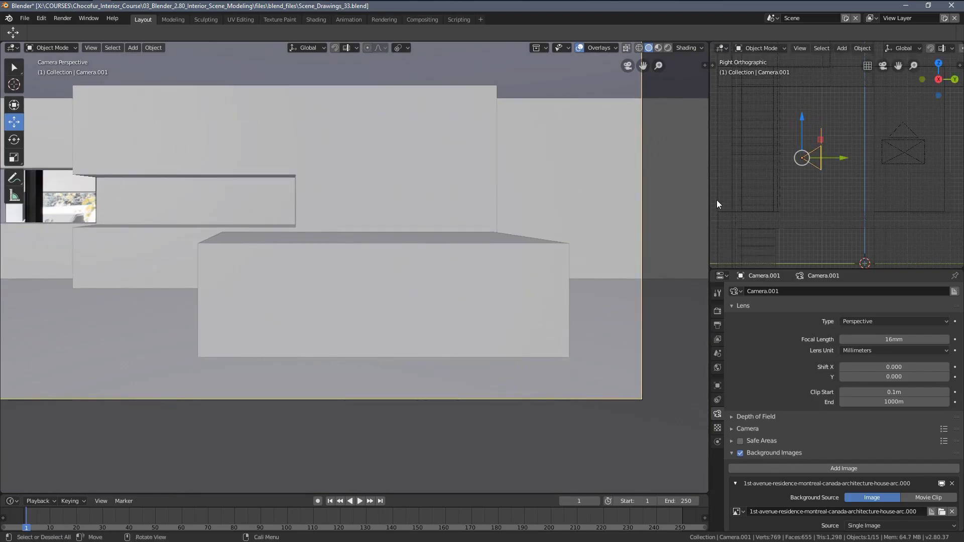
Raise the second camera slightly along Z in wireframe, aligning the island's back top edge with the countertop in the photo
key("z")
left_click(360, 224)
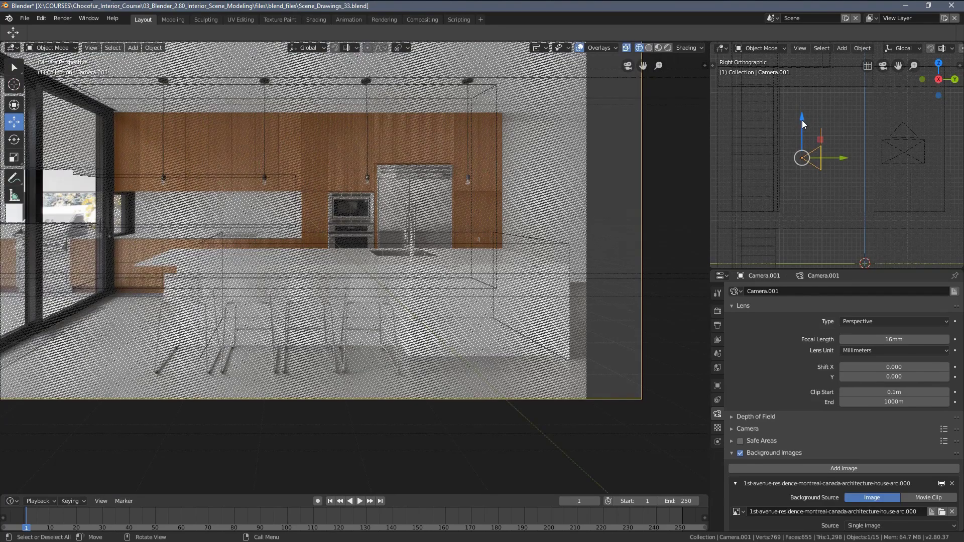
left_click_drag(802, 120, 797, 145)
middle_click_drag(404, 335, 400, 284, "shift")
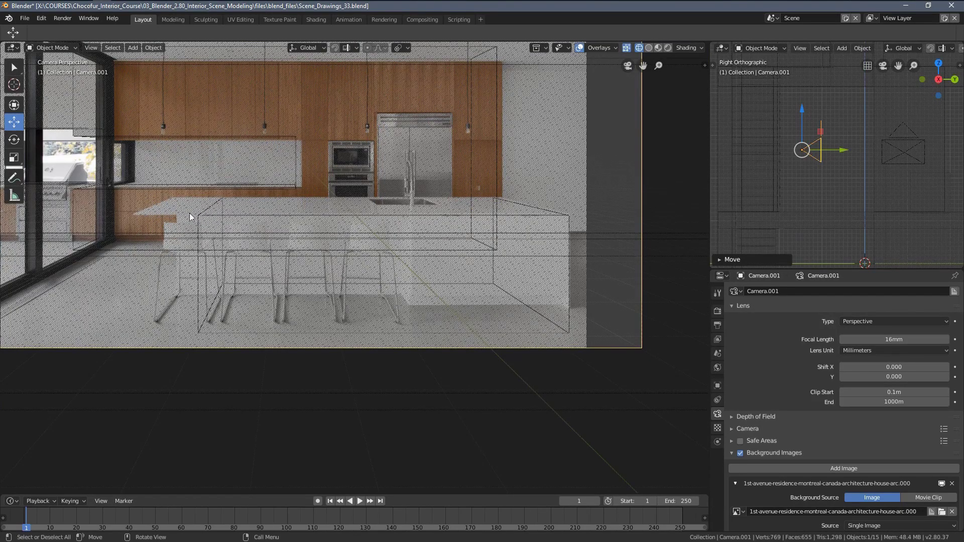
middle_click_drag(468, 251, 451, 248, "shift")
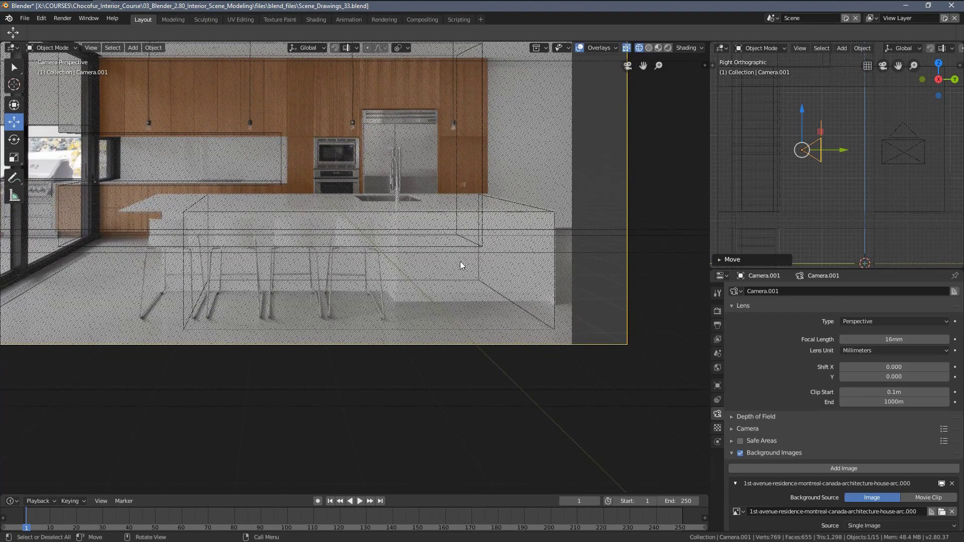
middle_click_drag(817, 150, 833, 144, "shift")
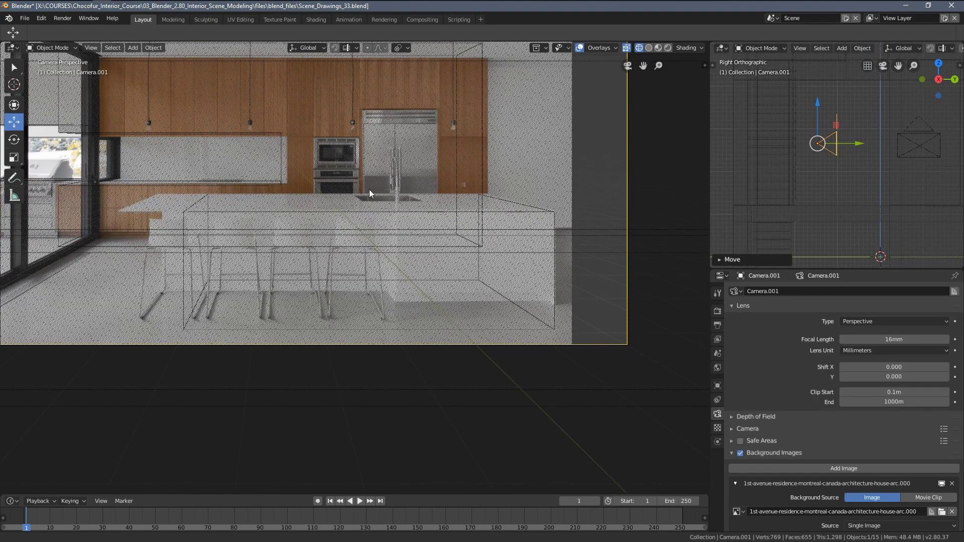
Compare the island and the cabinet block with the photo, switching the camera view between solid and wireframe shading
scroll(369, 189, "up", 2)
key("z")
left_click(452, 204)
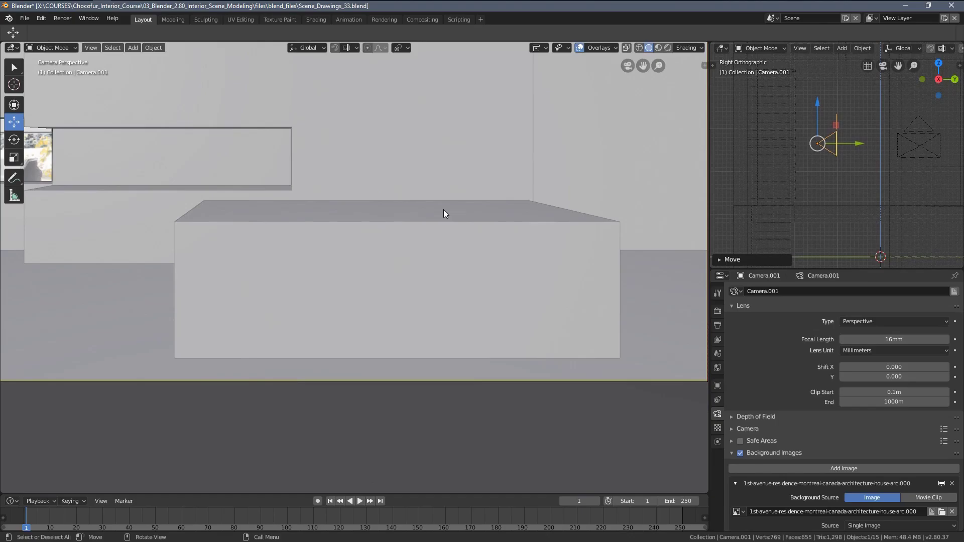
scroll(444, 209, "down", 2)
key("z")
left_click(340, 261)
scroll(407, 263, "up", 5)
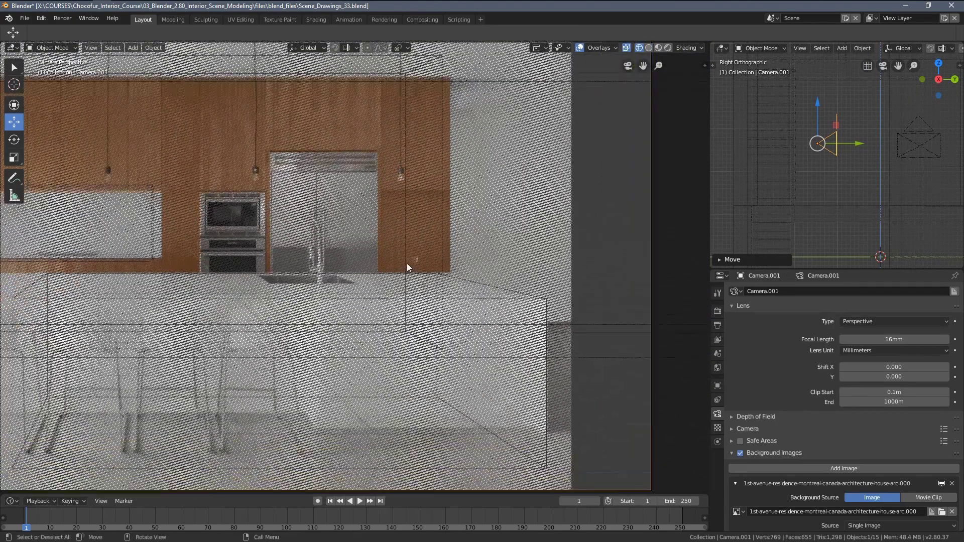
scroll(500, 273, "down", 4)
middle_click_drag(442, 120, 457, 181, "shift")
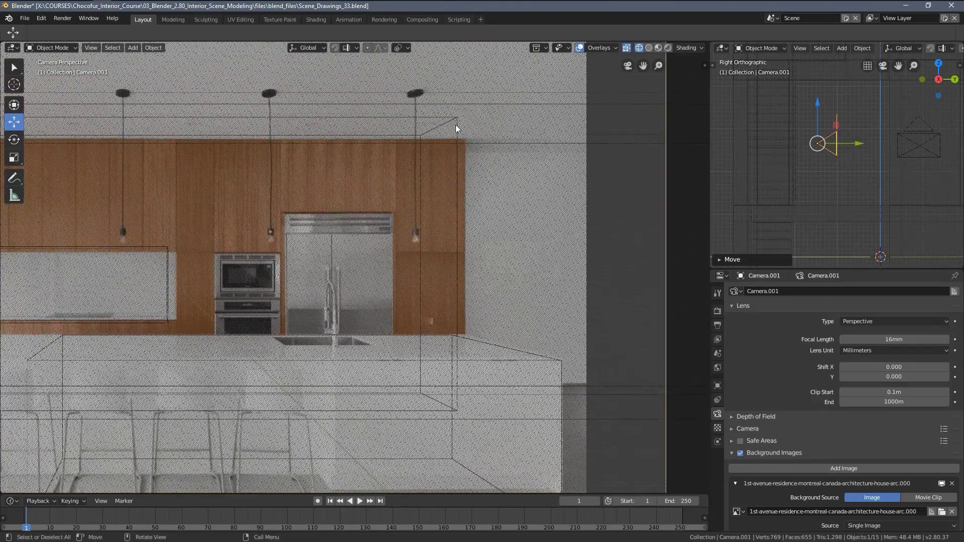
Move the second camera back from the cabinet wall along Y and shift it slightly along negative X in the top view
left_click_drag(856, 136, 839, 157)
mouse_move(427, 238)
middle_mouse_down("shift")
mouse_move(587, 231)
mouse_move(437, 234)
middle_mouse_up("shift")
scroll(437, 234, "down", 2)
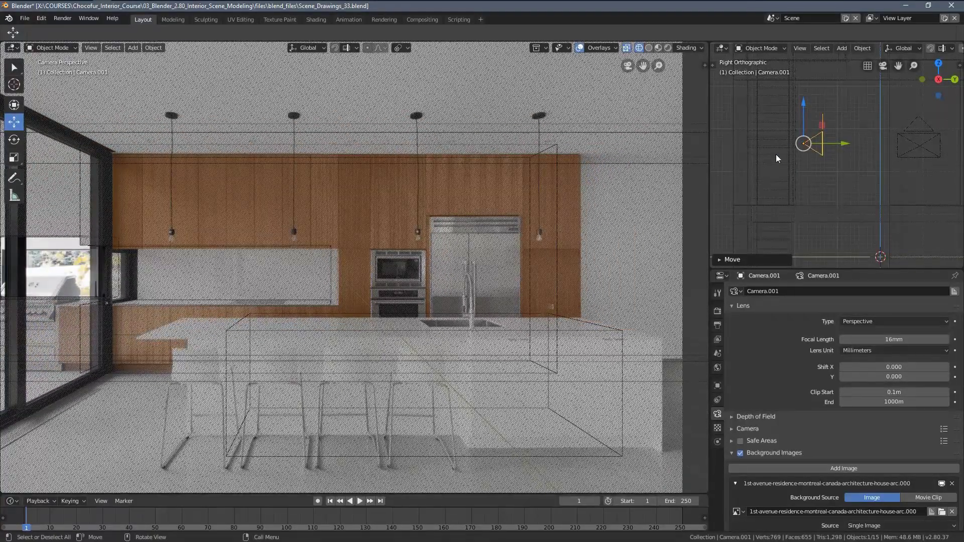
key("KP_7")
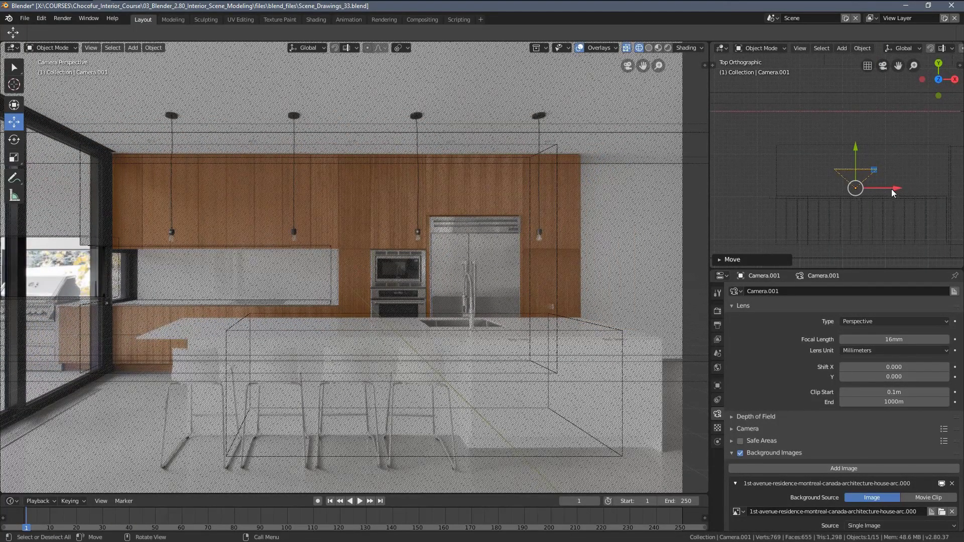
left_click_drag(892, 190, 797, 219)
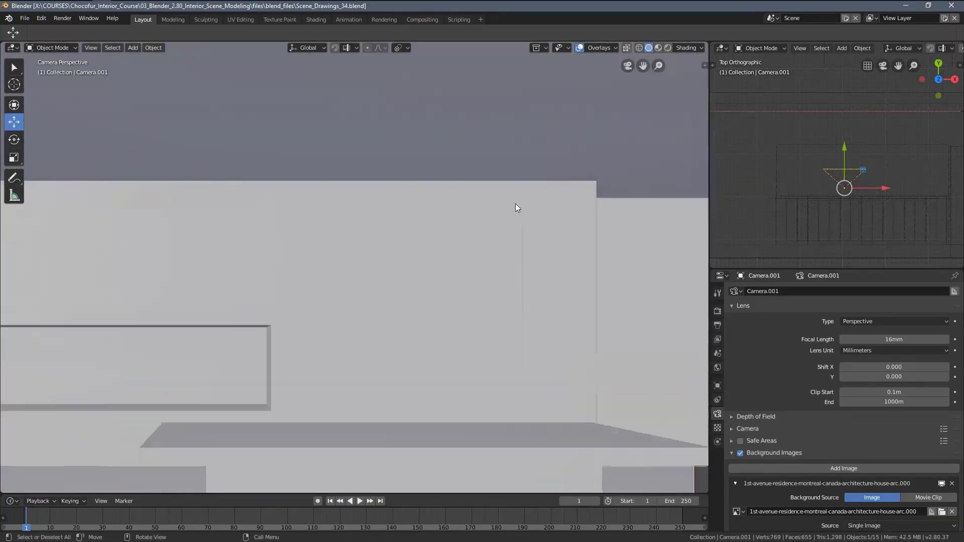
Move the second camera farther back along Y in the top view, checking the cabinet's upper corner against the photo in wireframe
scroll(515, 204, "up", 3)
middle_click_drag(524, 184, 390, 213, "shift")
key("z")
left_click(310, 213)
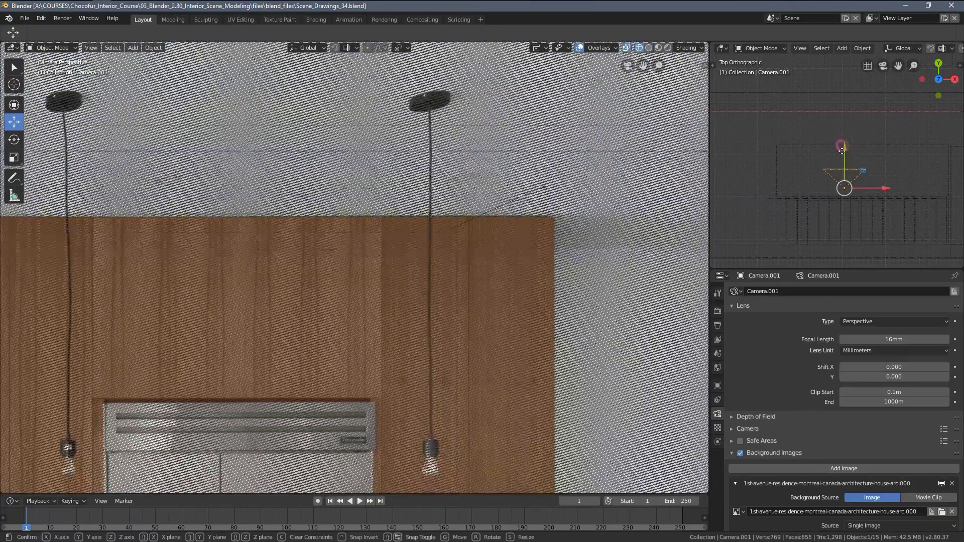
left_click_drag(844, 146, 844, 167)
scroll(552, 216, "down", 4)
middle_click_drag(151, 382, 277, 283, "shift")
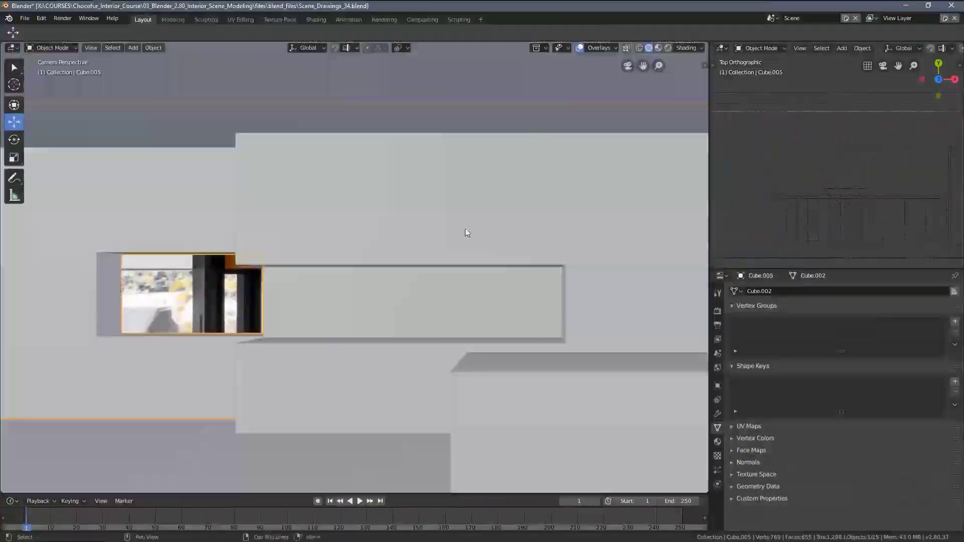
Select the second camera in the right side view and raise it slightly along Z, checking against the photo in wireframe
key("z")
left_click(312, 149)
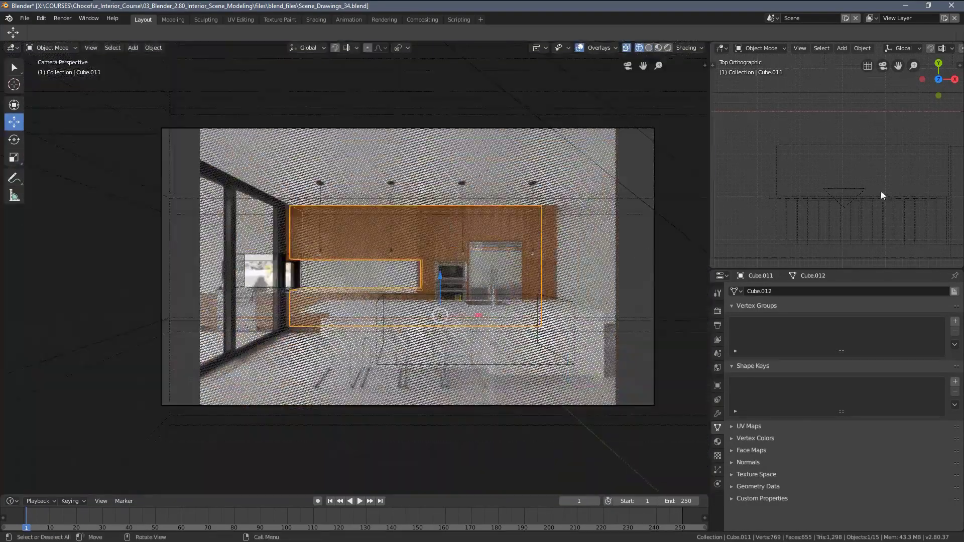
middle_click_drag(881, 191, 791, 113)
key("KP_3")
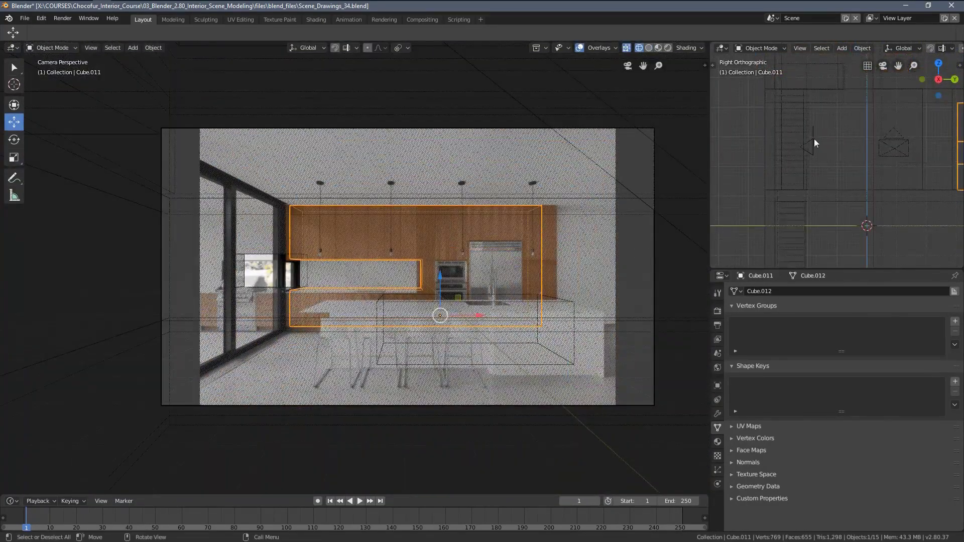
left_click(813, 140)
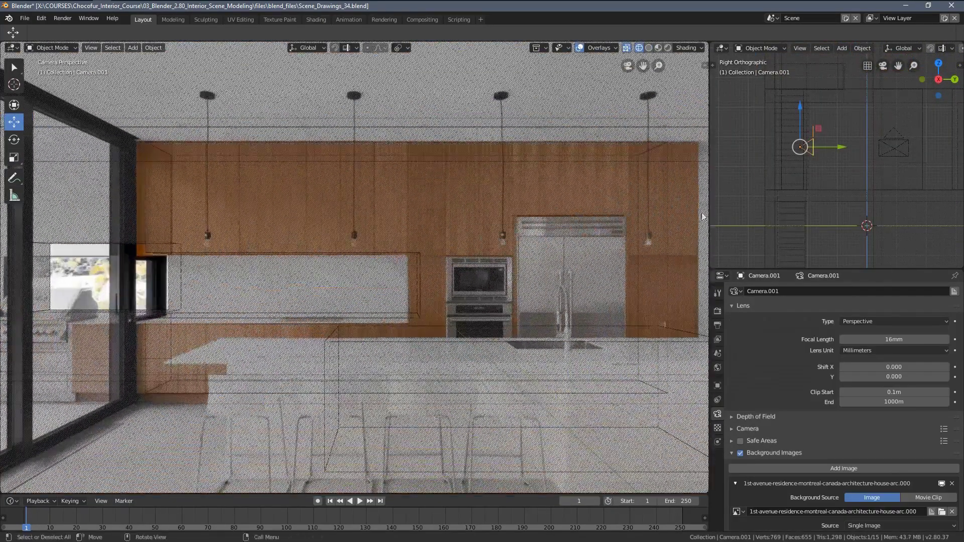
left_click_drag(800, 137, 800, 142)
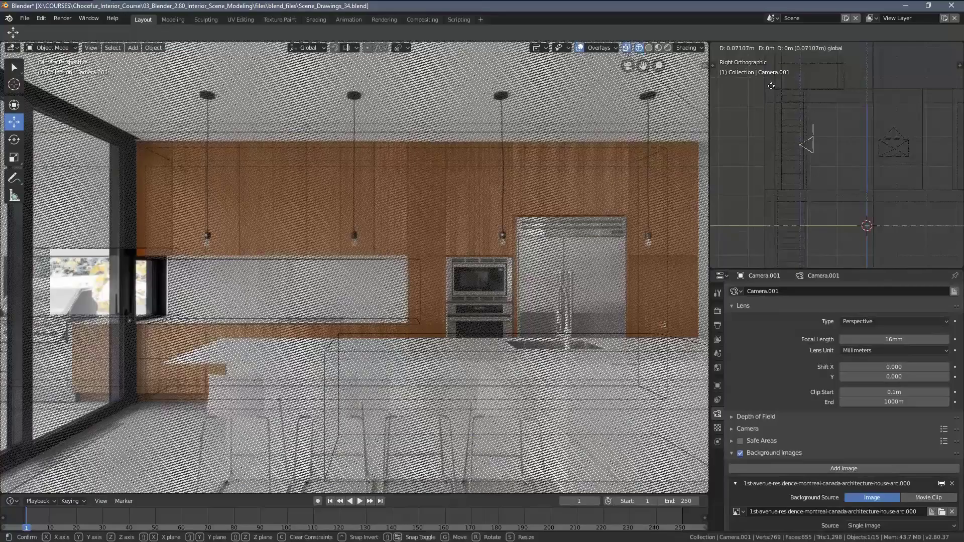
left_click(804, 144)
Fine-tune the second camera's height along Z, aligning the cabinet's top edge and the niche with the photo
key("z")
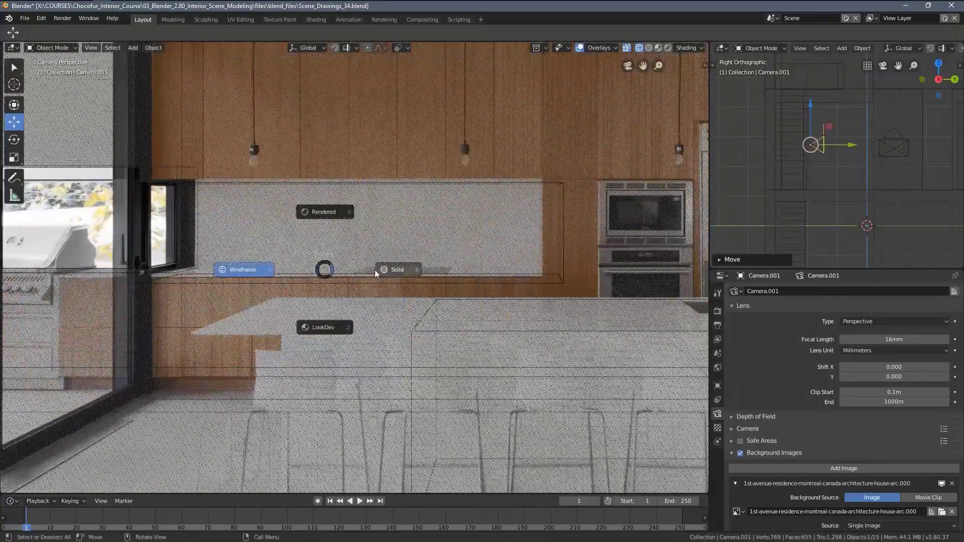
left_click(397, 269)
key("shift+z")
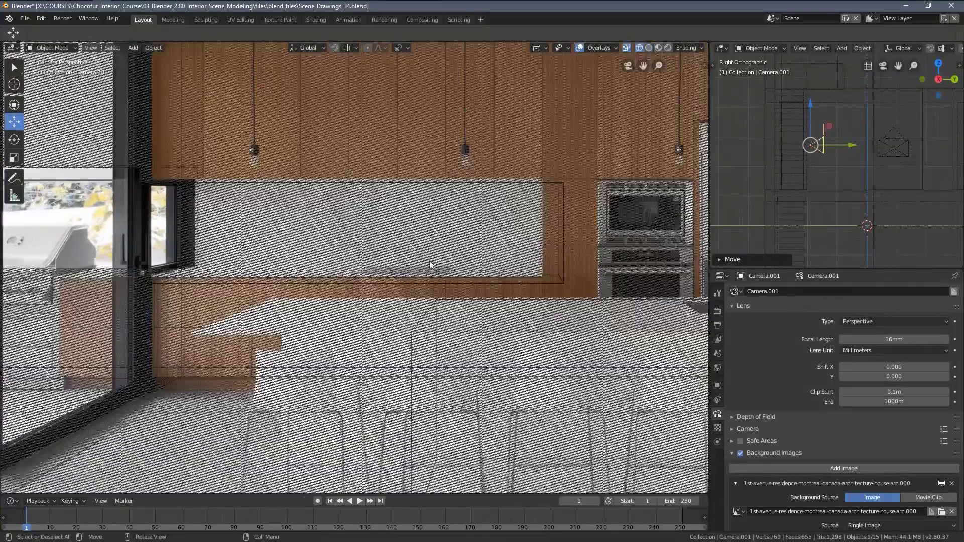
left_click_drag(811, 104, 811, 104)
left_click_drag(811, 105, 811, 107)
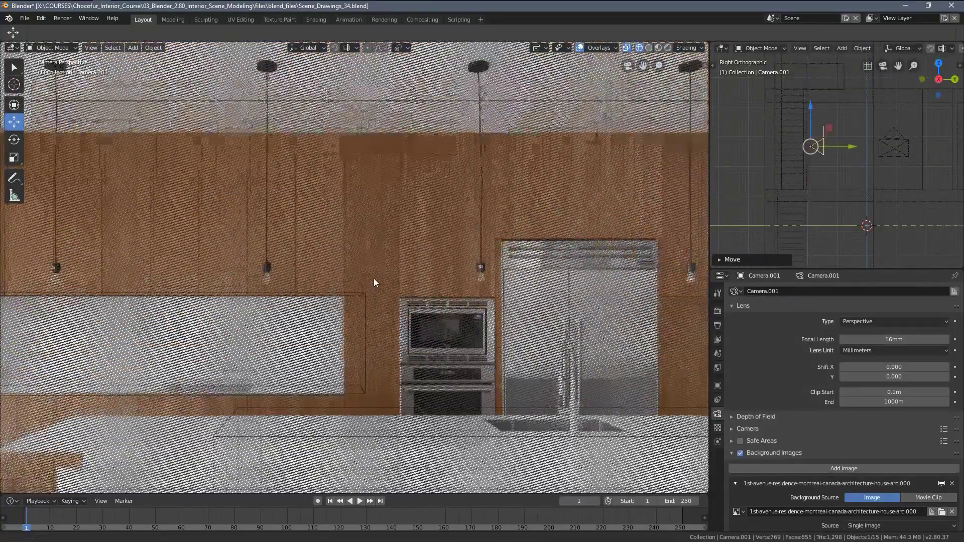
middle_click_drag(374, 279, 119, 253, "shift")
left_click_drag(810, 115, 810, 113)
left_click_drag(878, 185, 846, 184, "shift")
middle_click_drag(306, 247, 478, 264, "shift")
Edit the cabinet block and shift the niche's inner end edge along X to match the niche in the photo
left_click(667, 124)
left_click(667, 124)
scroll(266, 253, "down", 4)
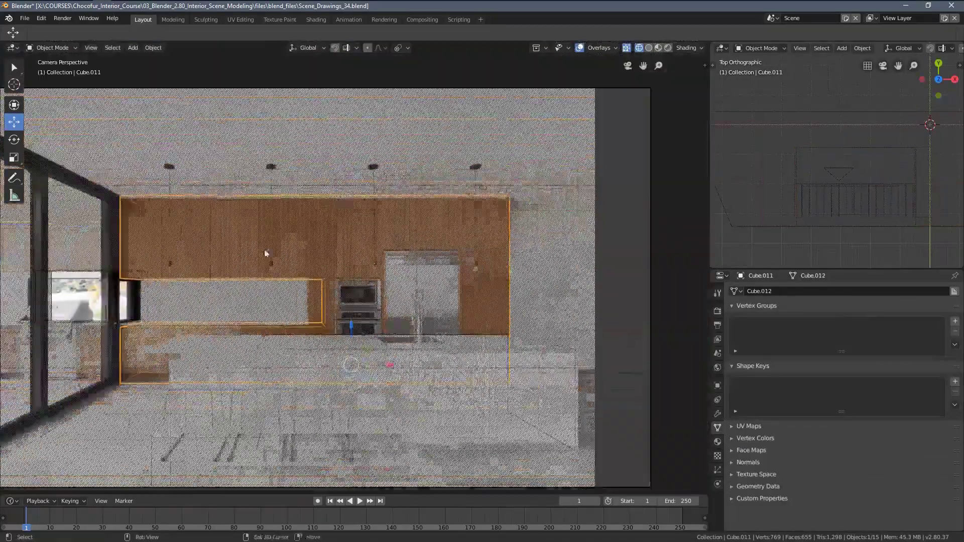
scroll(266, 253, "up", 2)
key("Tab")
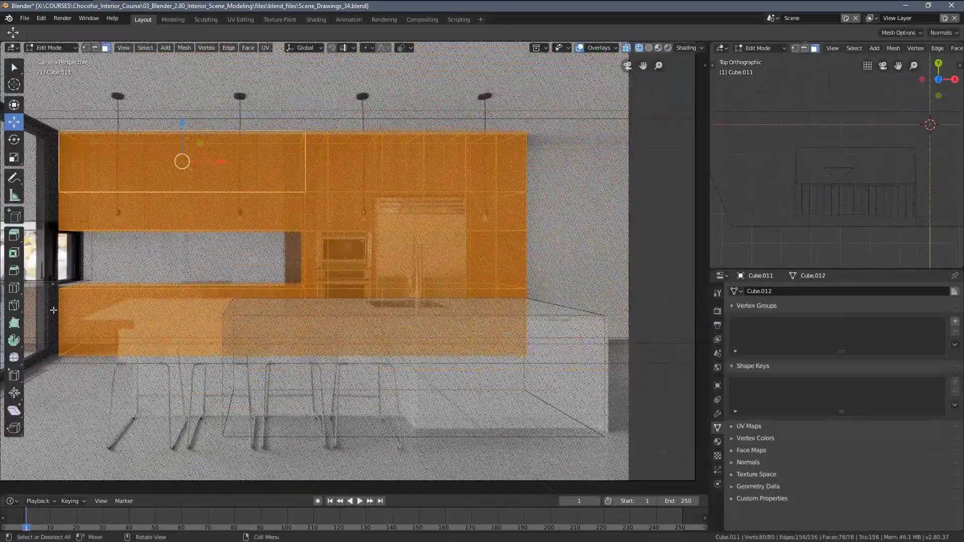
key("Tab")
scroll(383, 183, "up", 5)
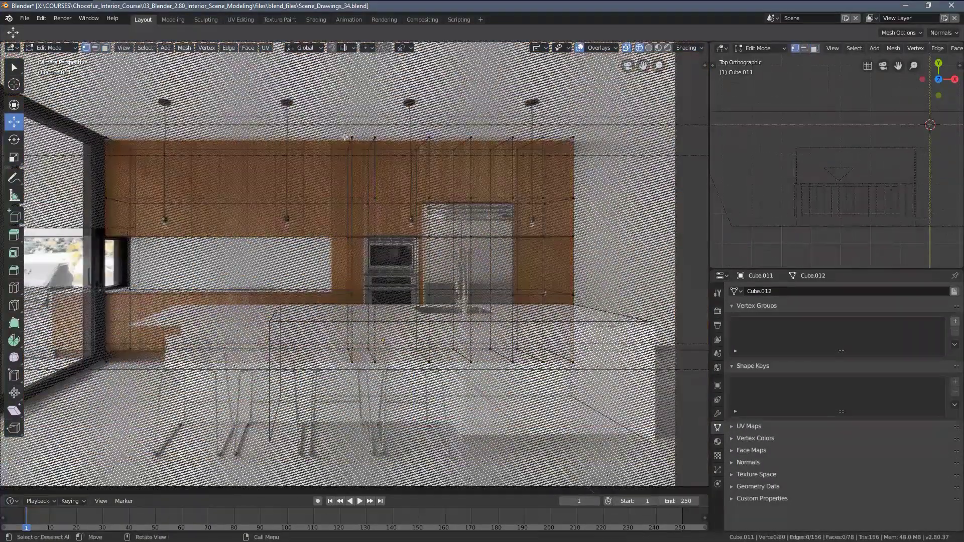
key("g")
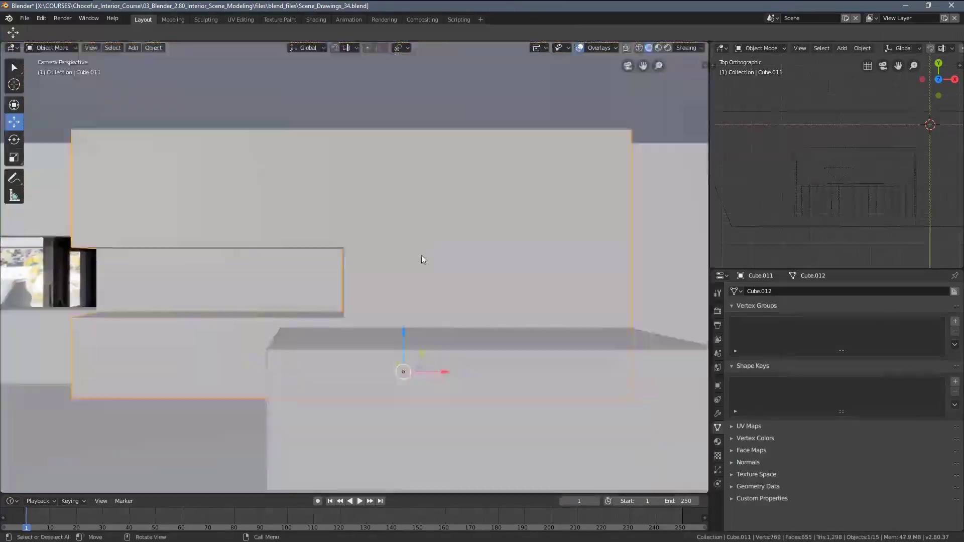
left_click(357, 269)
Move the cabinet block's vertical edge at the oven along negative X toward the oven's niche-side edge in the photo
key("a")
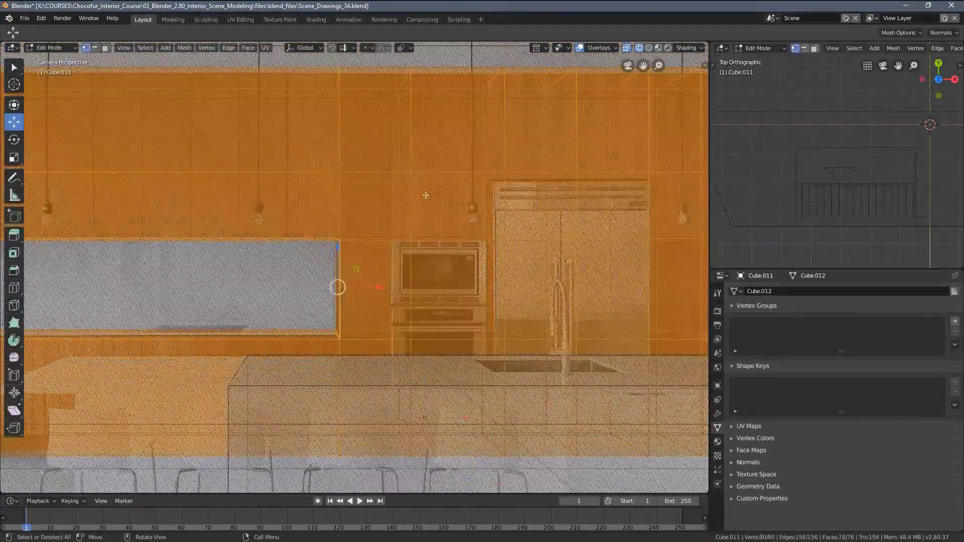
key("a")
left_click(411, 172)
left_click_drag(449, 174, 421, 175)
key("a")
key("a")
Add a vertical loop cut at the oven column, and extrude the lower cabinet's end face along negative X past the corner window
scroll(553, 237, "up", 2)
middle_click_drag(552, 236, 434, 213, "shift")
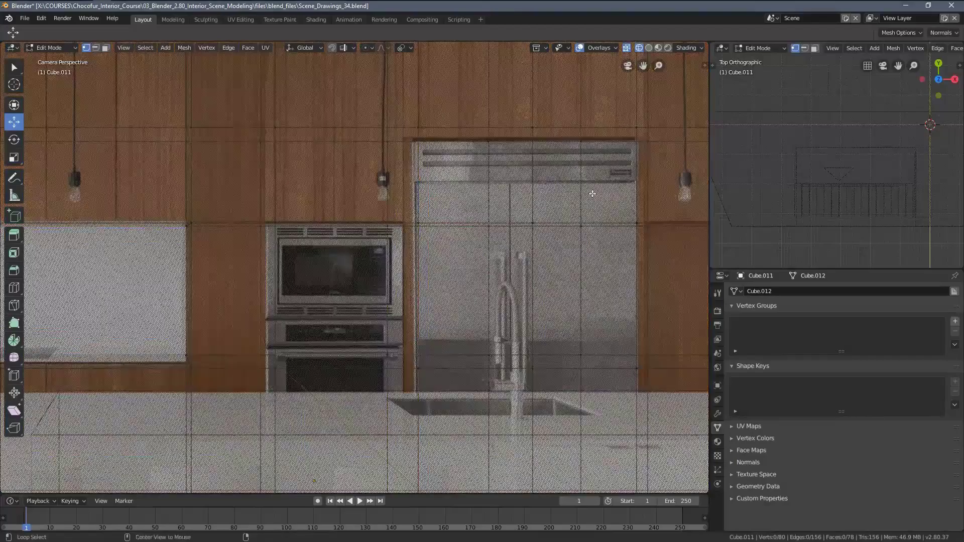
scroll(434, 214, "down", 2)
middle_click_drag(434, 213, 353, 249, "shift")
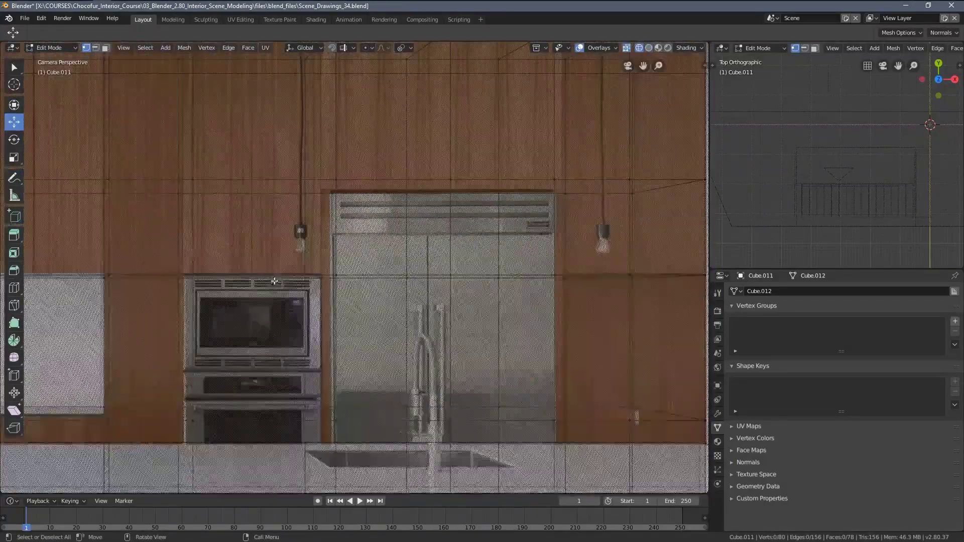
key("ctrl+r")
left_click(284, 285)
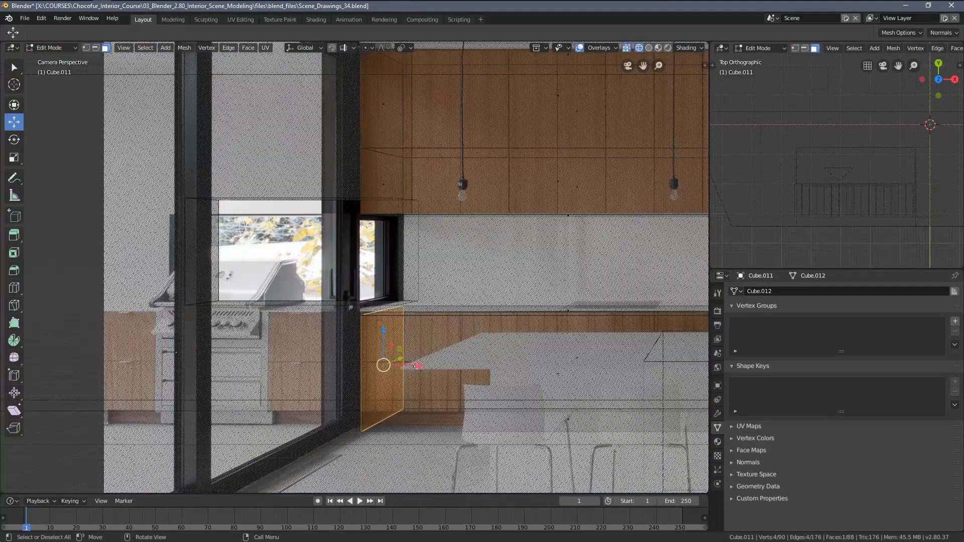
key("e")
left_click(240, 312)
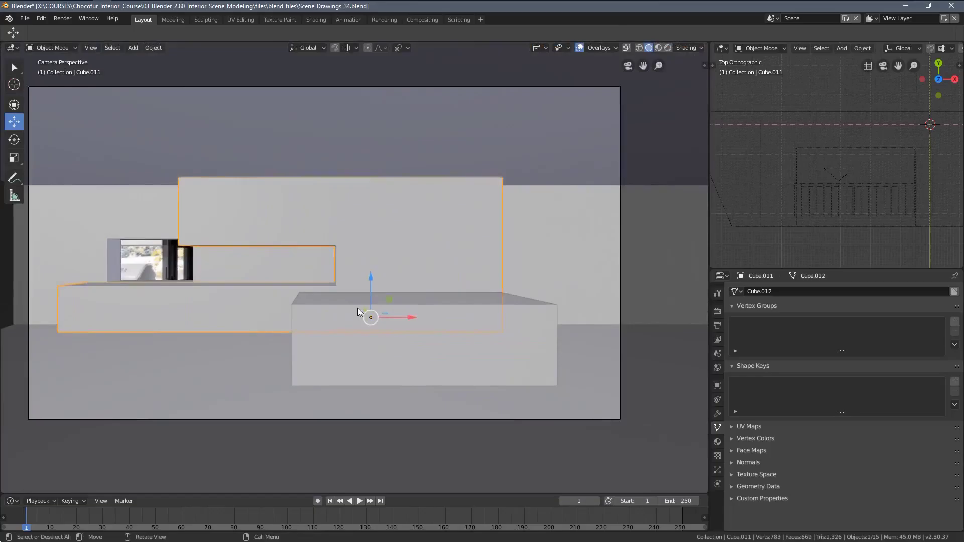
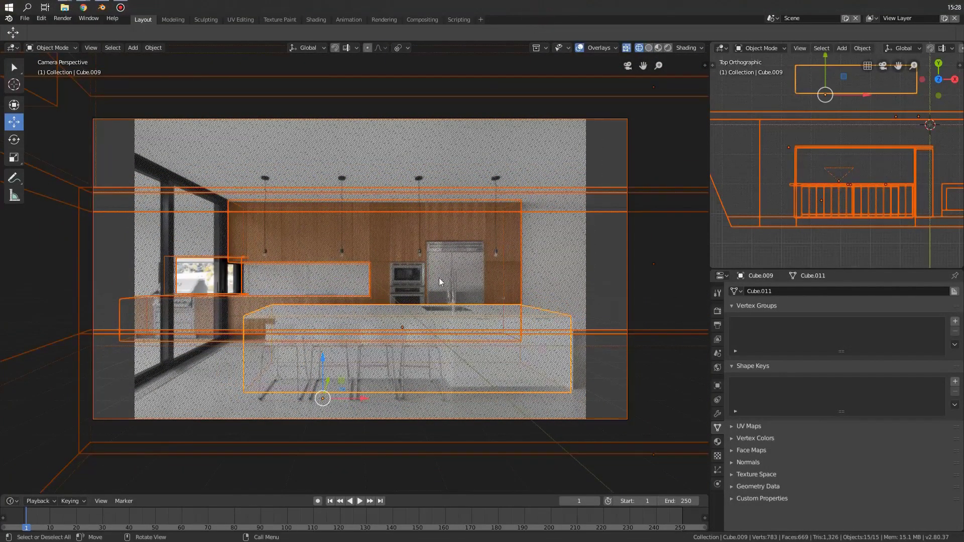
Examine the kitchen blockout in solid shading from a free perspective, then return to the wireframe camera view with everything deselected
scroll(439, 280, "down", 1)
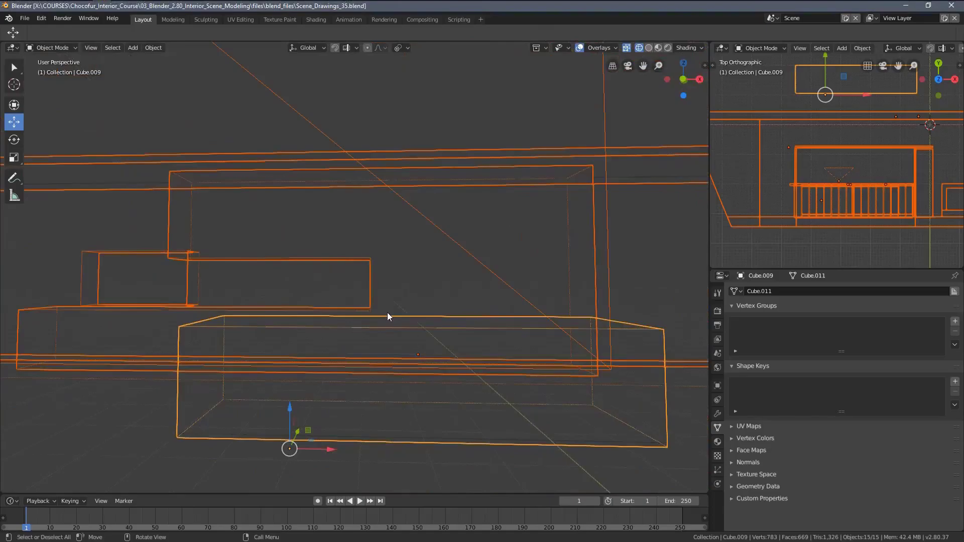
key("z")
left_click(452, 316)
mouse_move(452, 315)
middle_mouse_down()
mouse_move(369, 318)
mouse_move(418, 310)
middle_mouse_up()
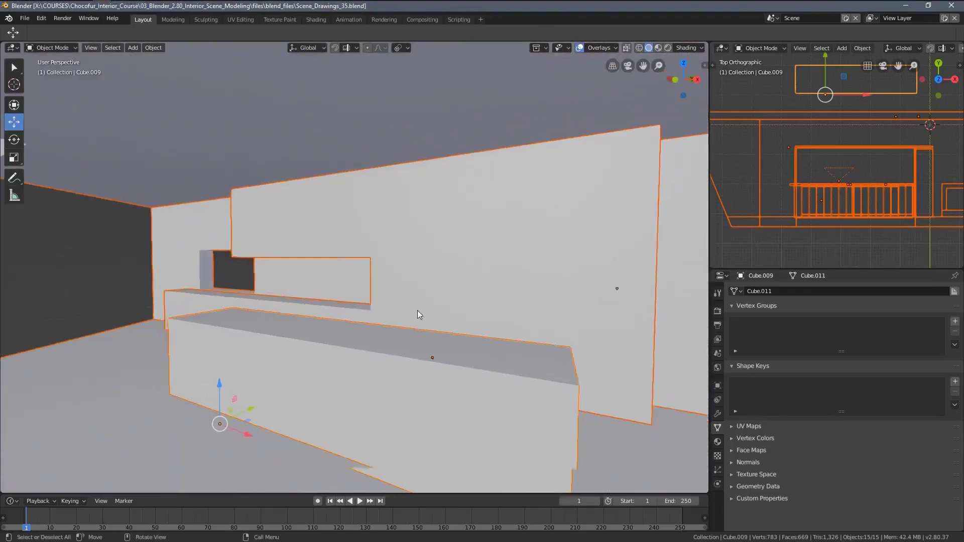
key("KP_0")
key("alt+a")
key("z")
left_click(312, 280)
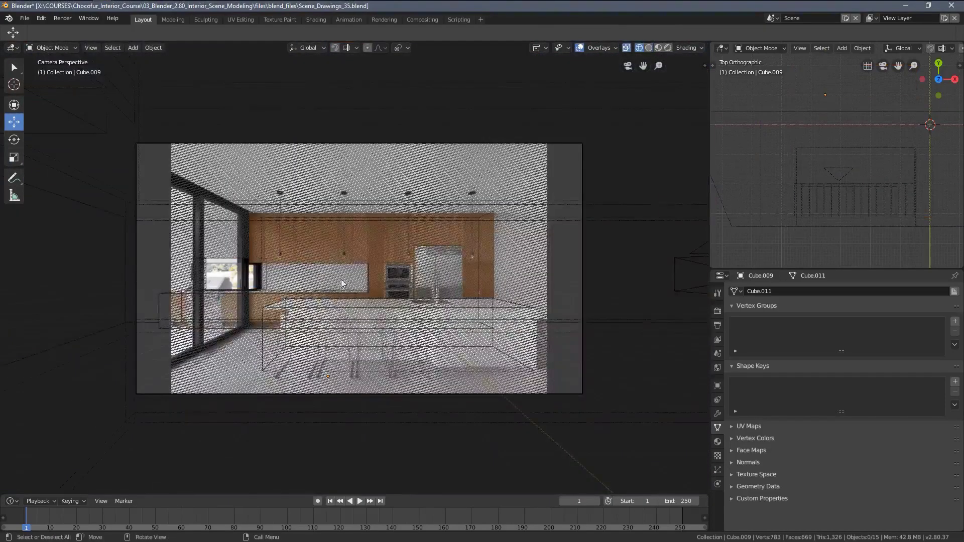
Compare the cabinet block, niche and island with the photo through the second camera in wireframe and solid shading
scroll(422, 291, "up", 4)
middle_click_drag(282, 301, 268, 300, "shift")
middle_click_drag(463, 251, 521, 294, "shift")
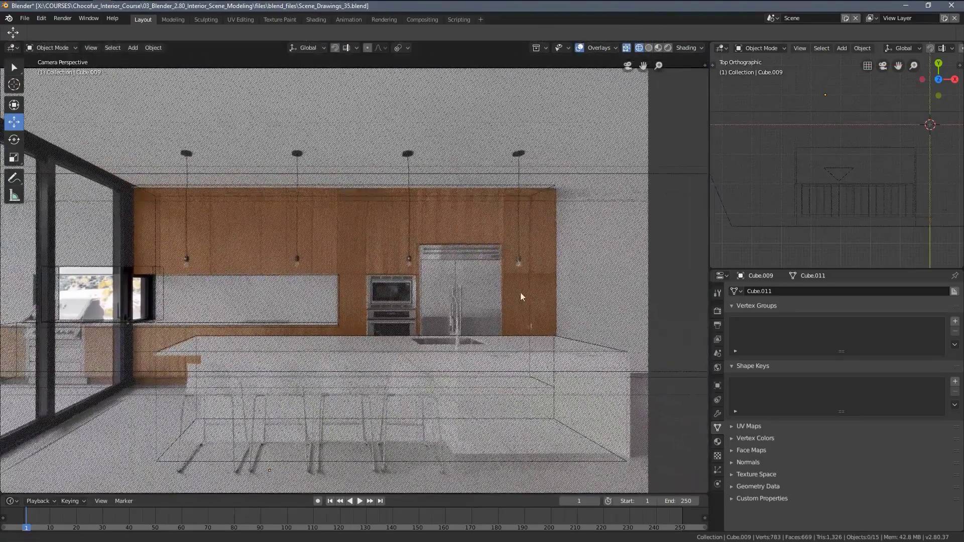
middle_click_drag(207, 221, 272, 167, "shift")
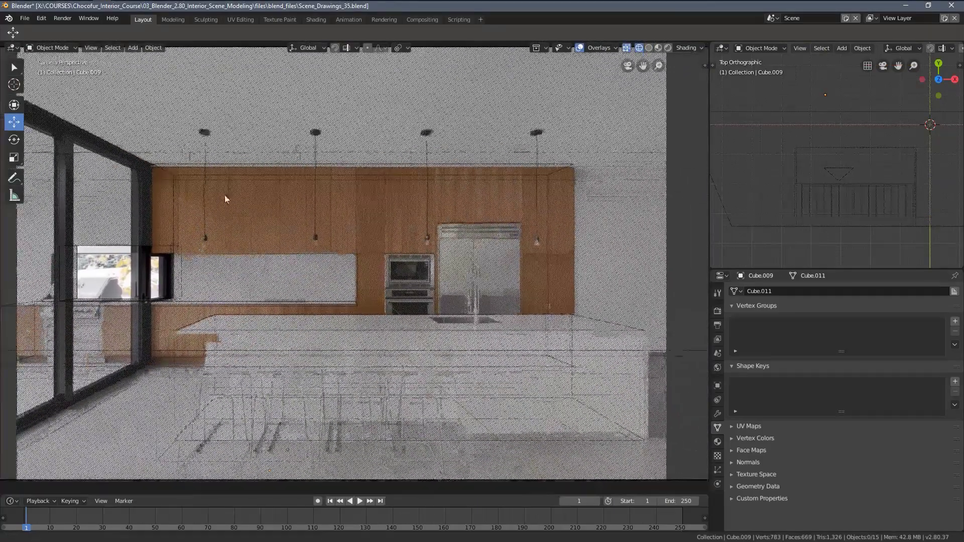
scroll(381, 251, "up", 1)
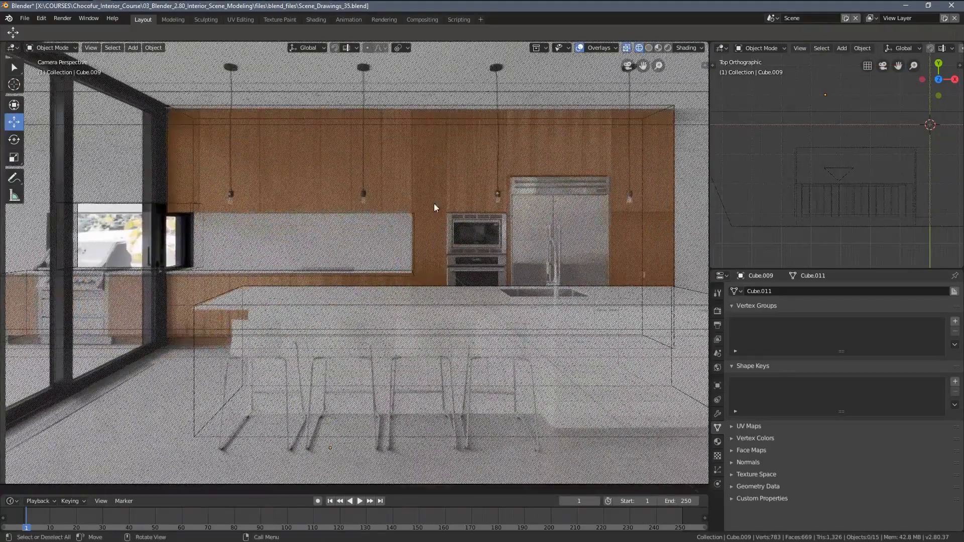
scroll(423, 227, "up", 1)
middle_click_drag(439, 214, 400, 230, "shift")
key("z")
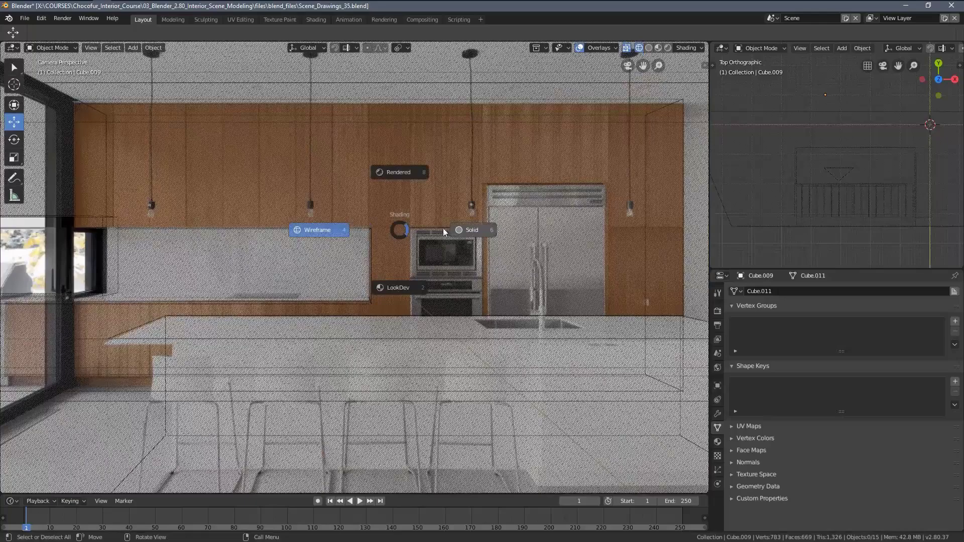
left_click(443, 228)
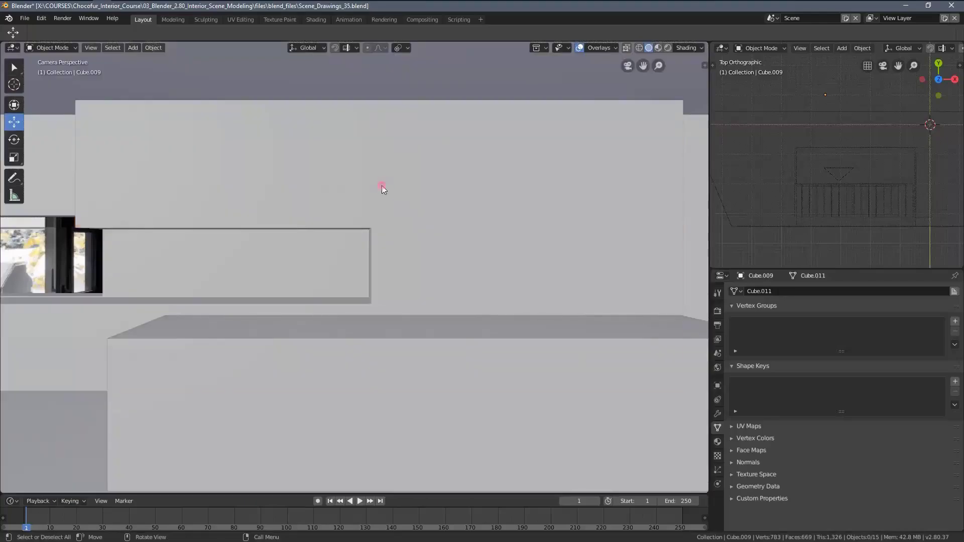
Check the cabinet block's face between the niche and the oven against the photo in wireframe edit mode
left_click(381, 185)
key("Tab")
scroll(402, 241, "up", 3)
left_click(422, 238)
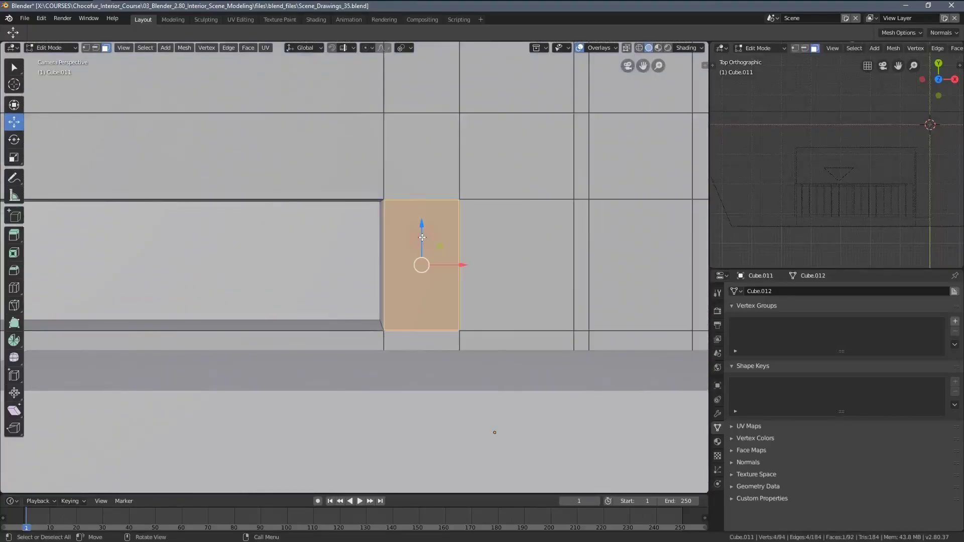
key("z")
left_click(344, 252)
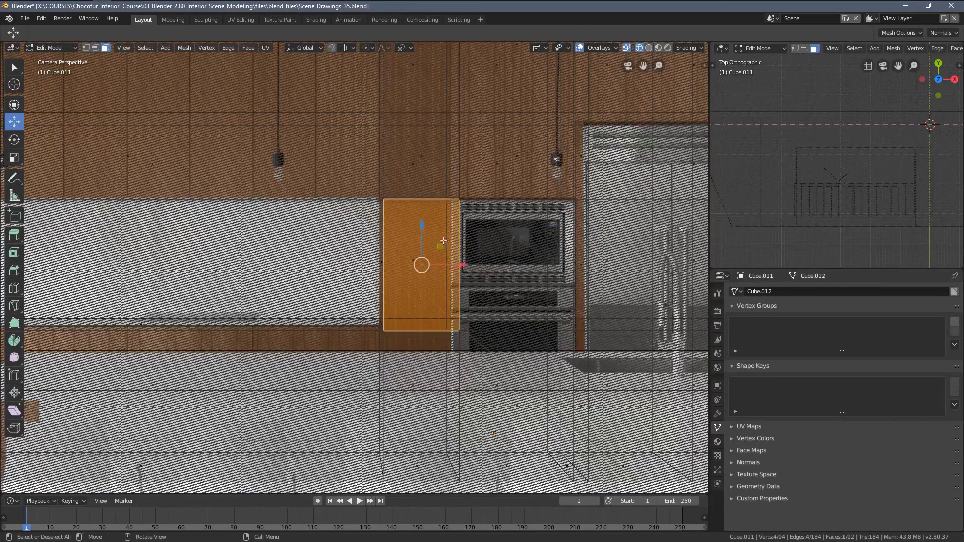
scroll(444, 241, "down", 4)
key("Tab")
scroll(902, 175, "down", 2)
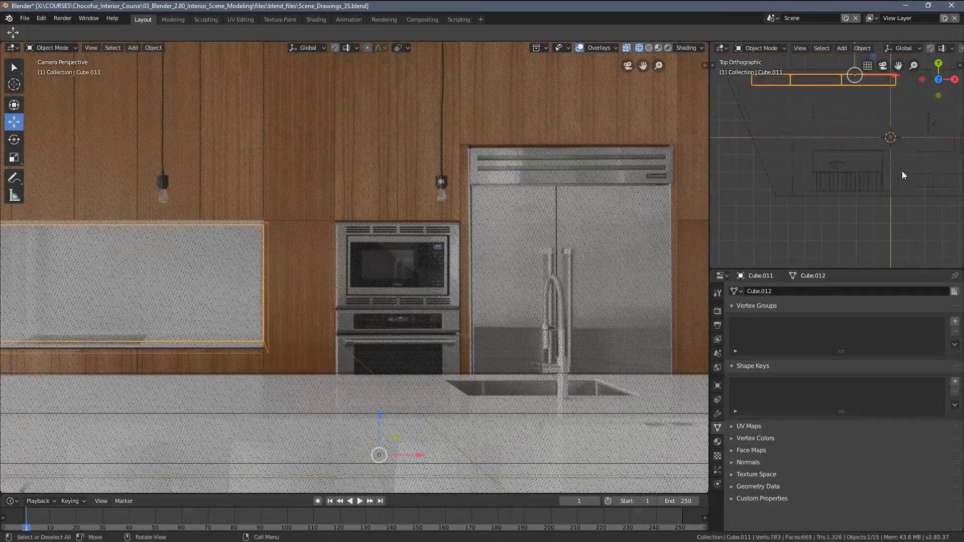
Make the first camera active and examine the oven, fridge and cabinet wall in its photo
scroll(903, 173, "up", 2)
left_click(897, 151)
left_click(889, 155)
left_click(891, 155)
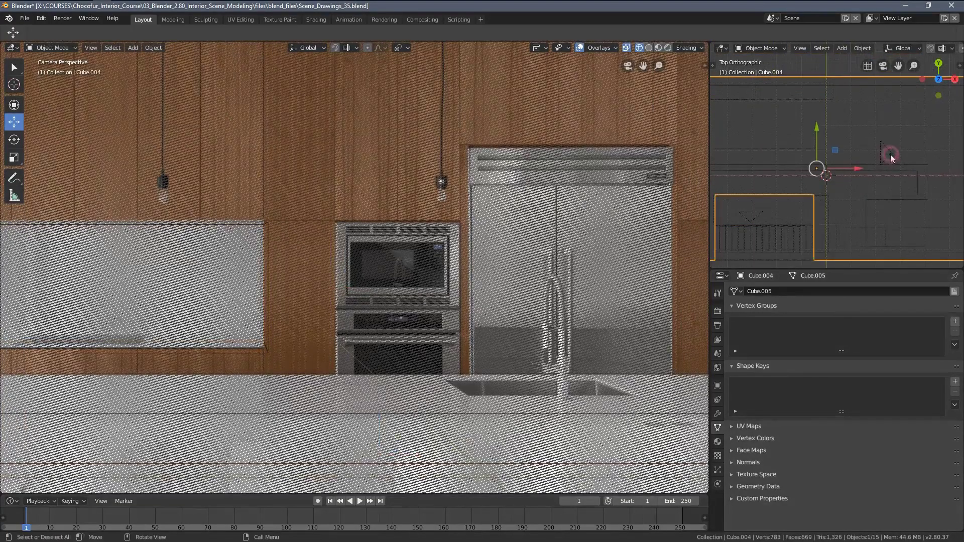
left_click(891, 154)
key("ctrl+KP_0")
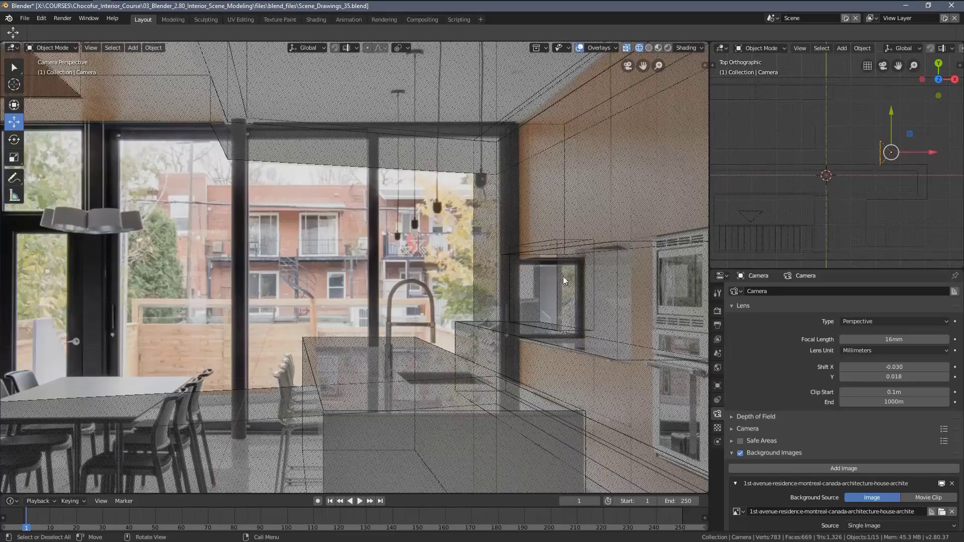
middle_click_drag(563, 276, 358, 243, "shift")
scroll(466, 240, "up", 2)
scroll(442, 221, "down", 2)
middle_click_drag(442, 222, 327, 255, "shift")
scroll(325, 259, "down", 2)
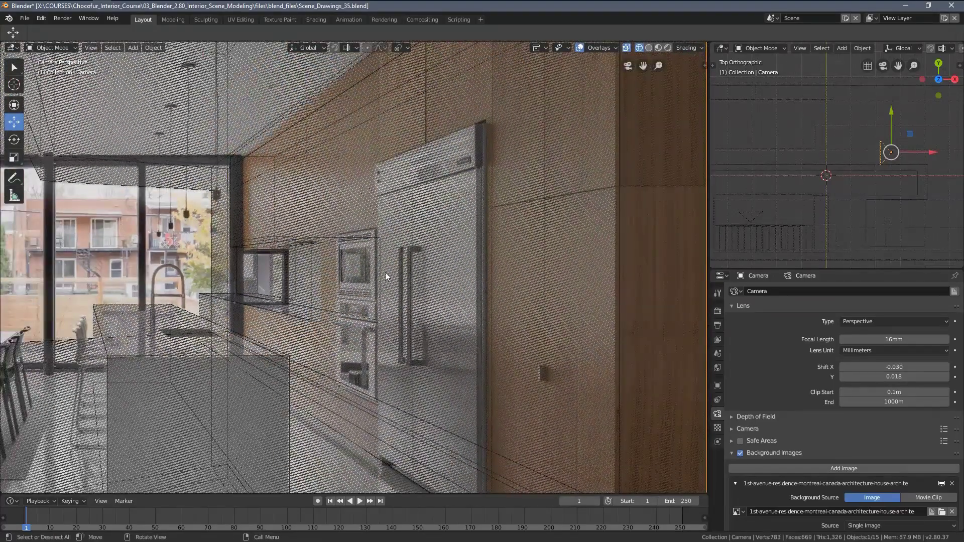
scroll(386, 276, "down", 3)
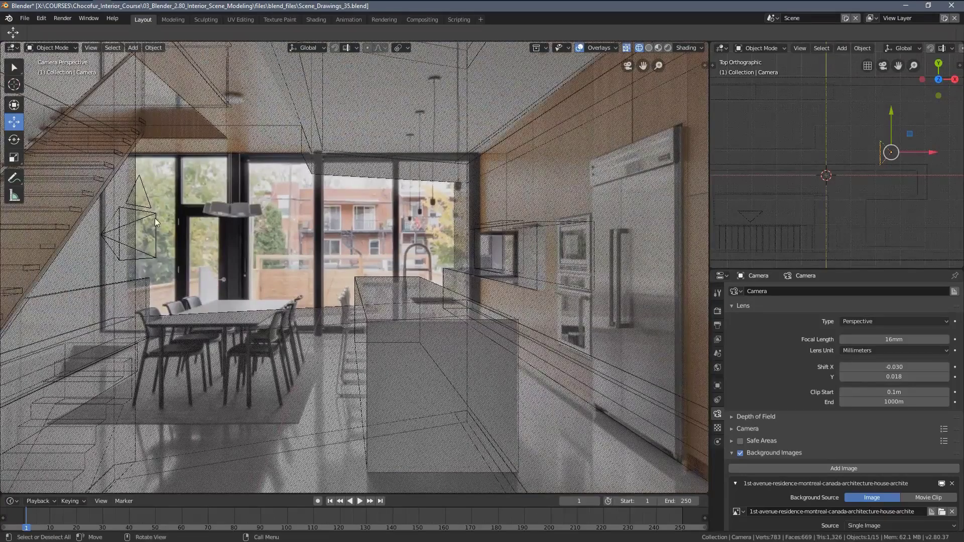
Make the second camera facing the cabinet wall active again and display its view in solid shading
left_click(155, 221)
key("ctrl+KP_0")
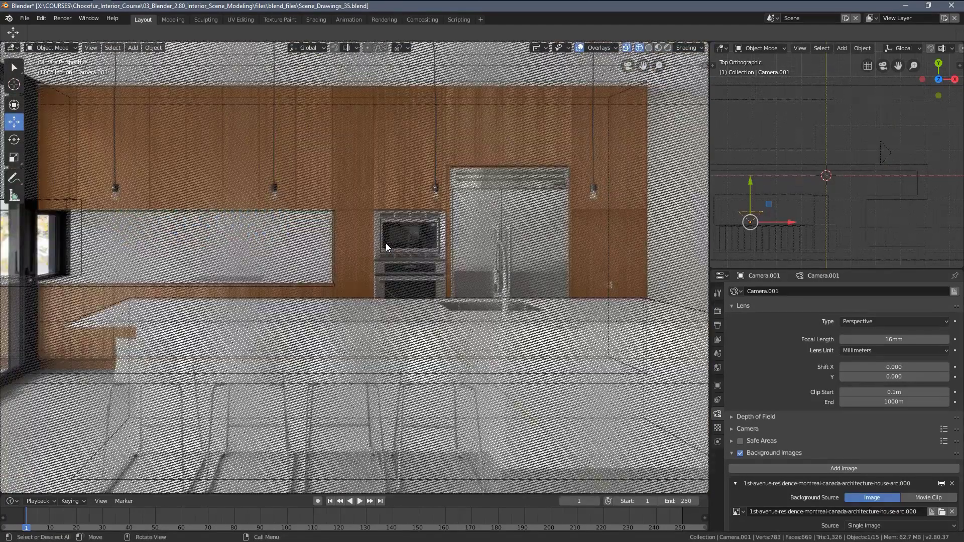
key("z")
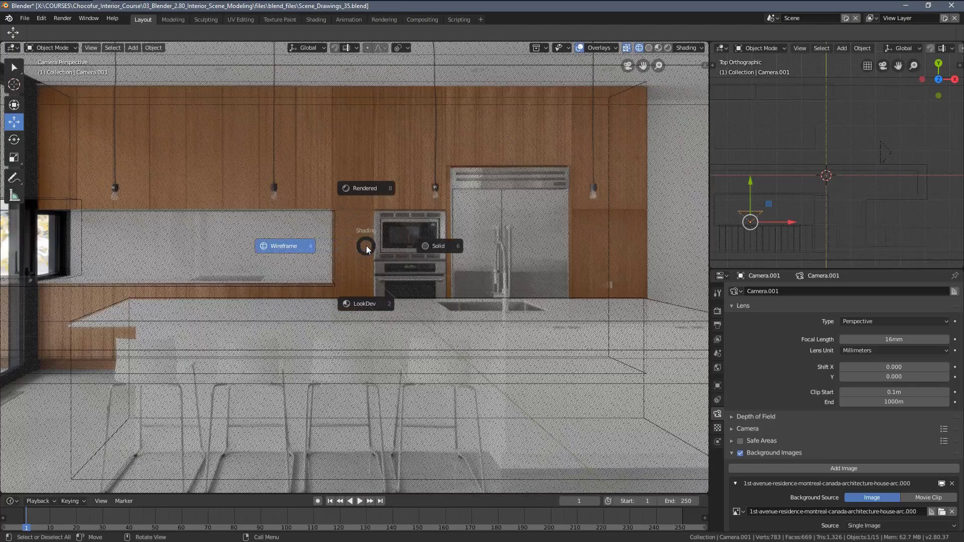
left_click(421, 243)
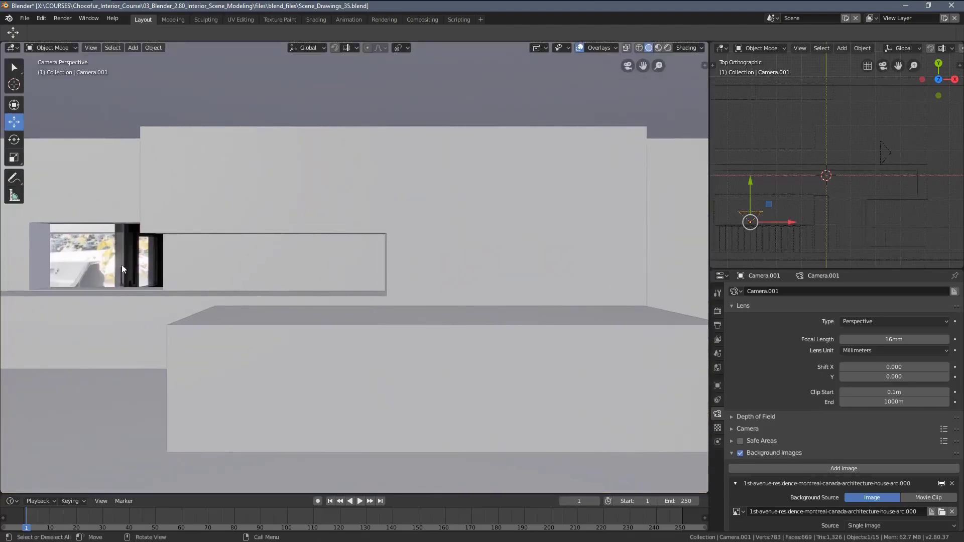
Compare the cabinet block's face between the niche and the oven with the second camera's photo in wireframe edit mode
key("Home")
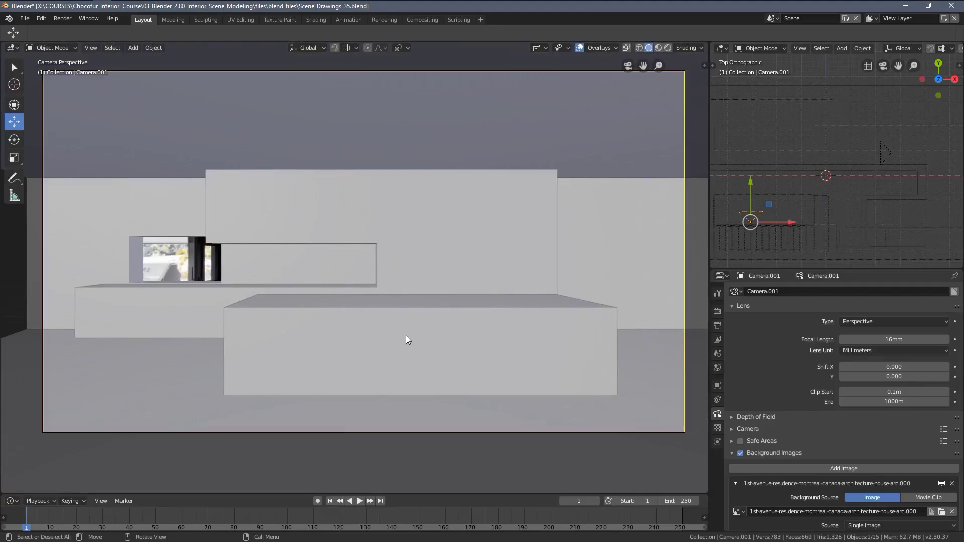
scroll(406, 335, "up", 3)
key("z")
left_click(351, 278)
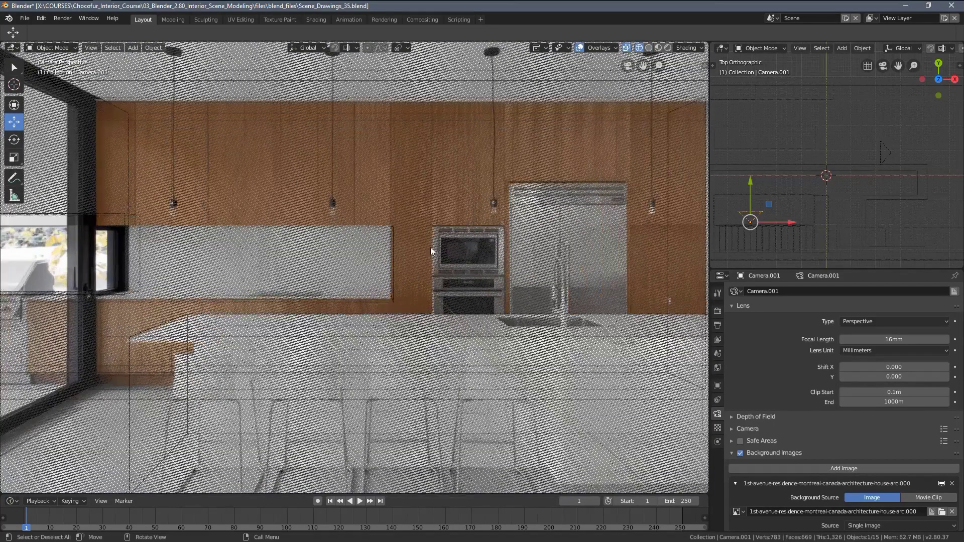
left_click(418, 244)
scroll(427, 226, "up", 4)
key("Tab")
key("Tab")
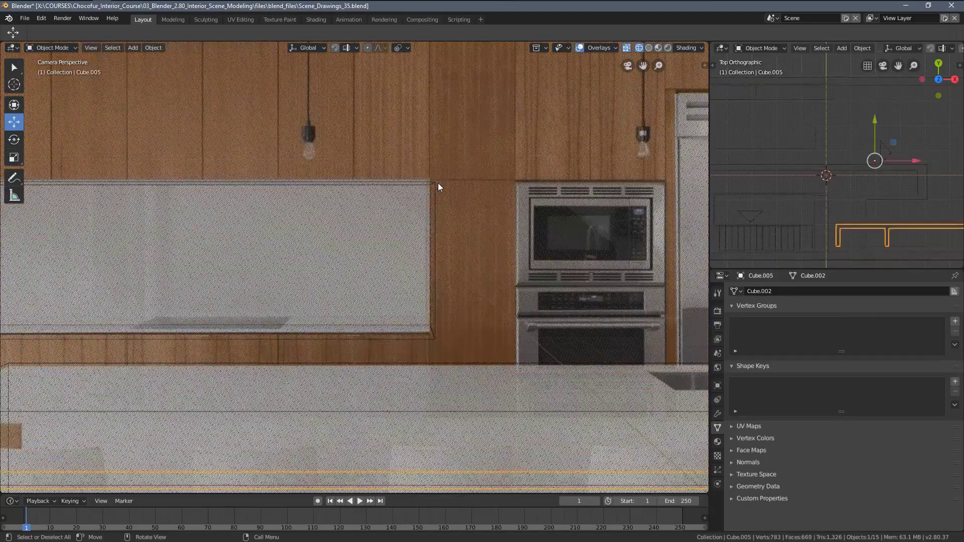
left_click(437, 186)
key("Tab")
scroll(432, 207, "down", 3)
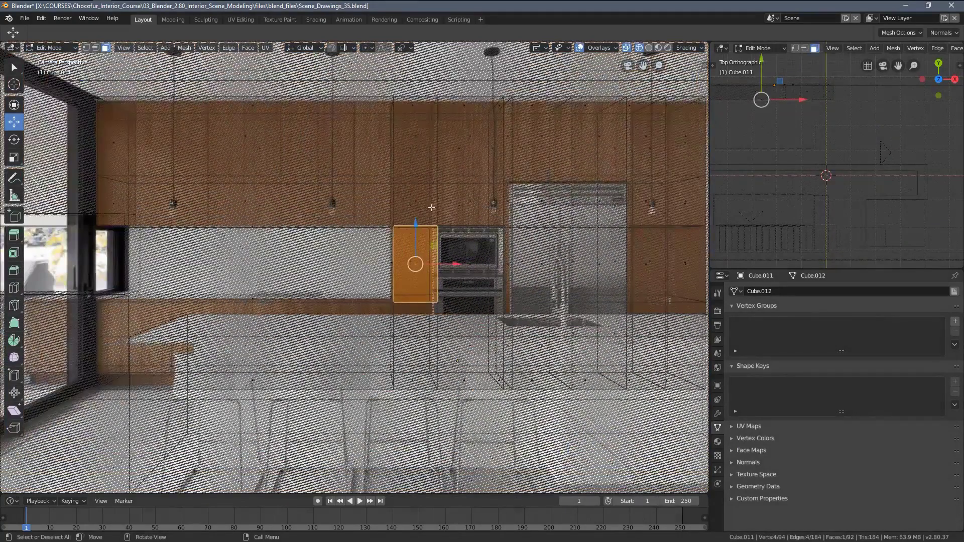
middle_click_drag(422, 201, 412, 258, "shift")
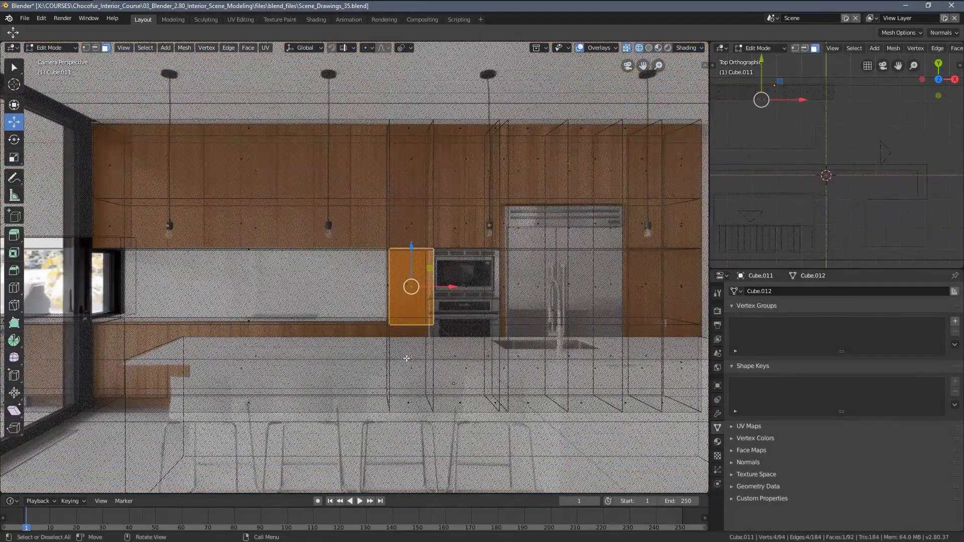
key("Tab")
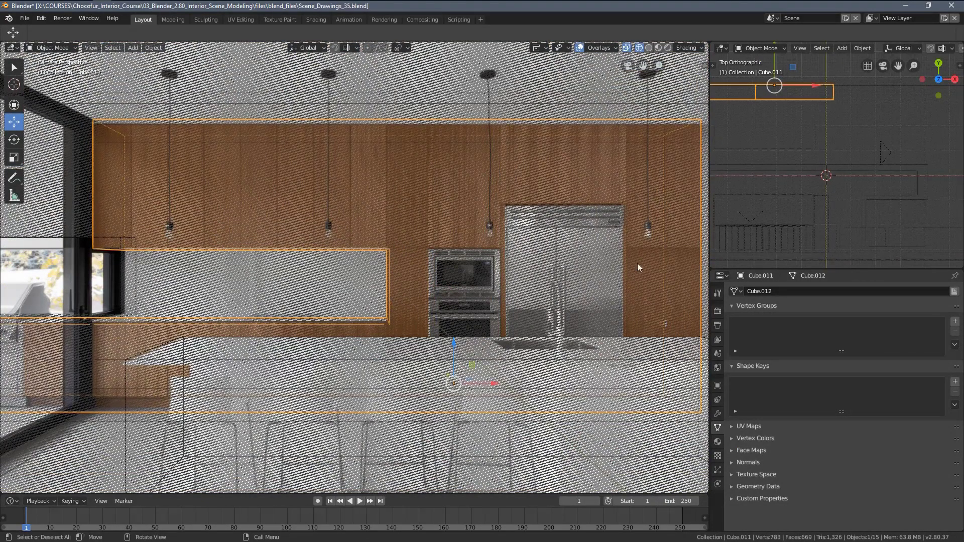
Make the first camera active and examine the niche, window and oven against its photo
left_click(890, 152)
left_click(890, 150)
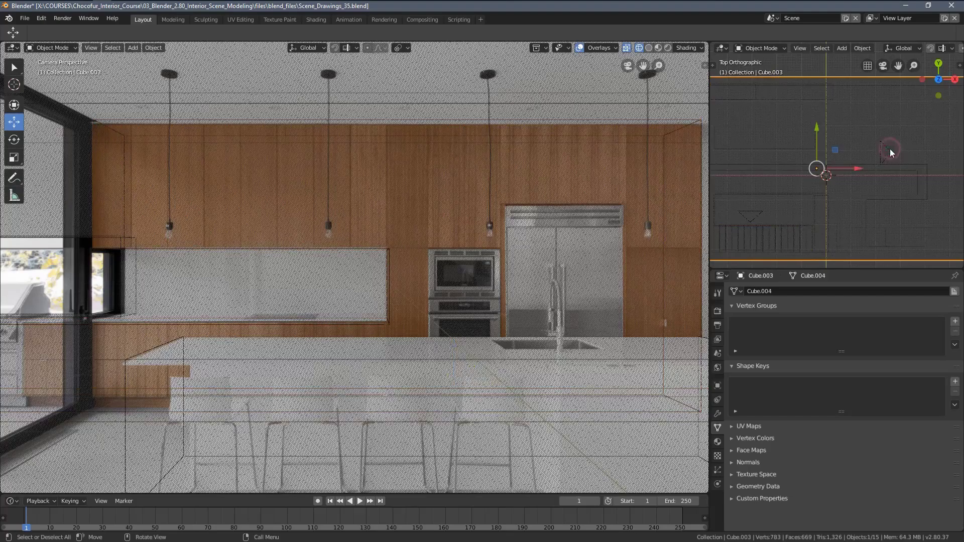
left_click(890, 149)
left_click(890, 149)
key("ctrl+KP_0")
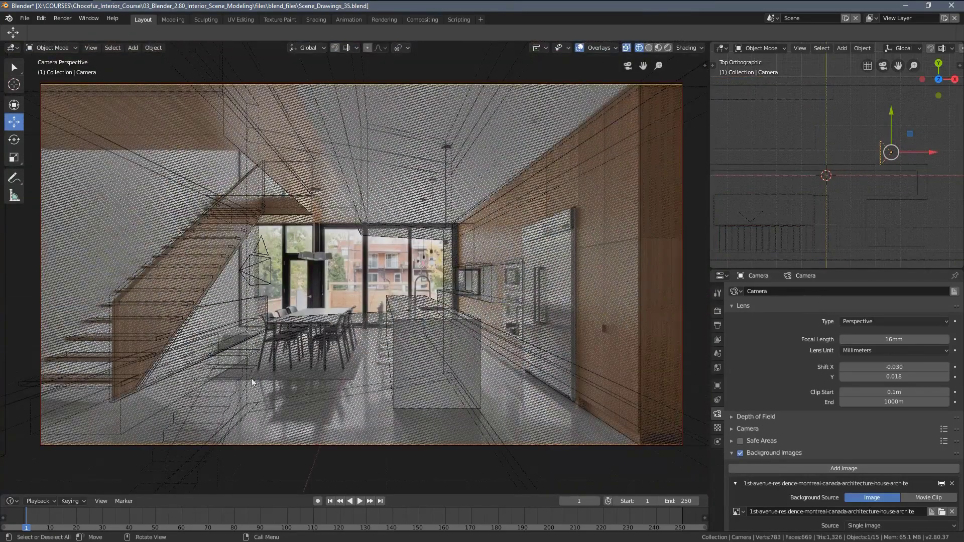
scroll(531, 298, "up", 6)
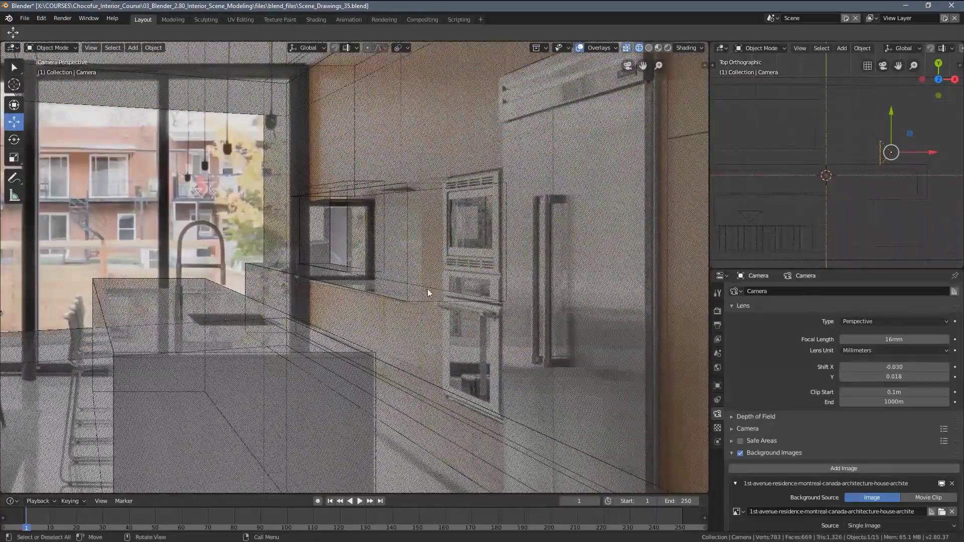
scroll(427, 288, "up", 3)
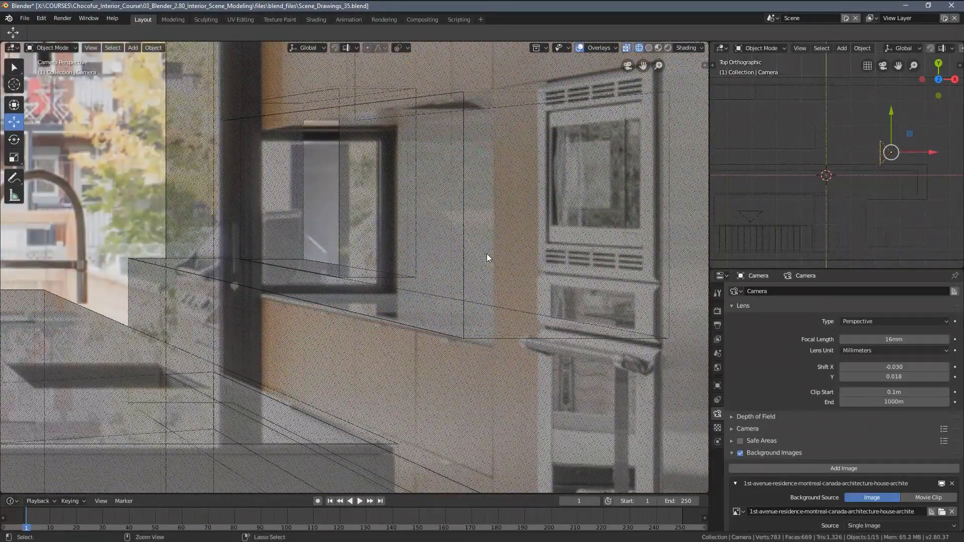
scroll(523, 293, "down", 3)
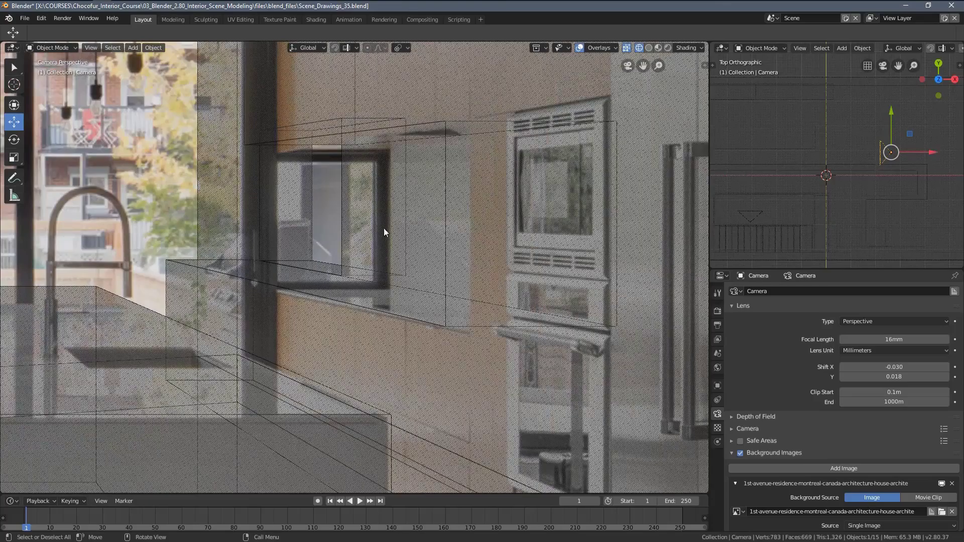
scroll(384, 232, "down", 5)
scroll(783, 186, "down", 3)
middle_click_drag(787, 187, 824, 187, "shift")
scroll(827, 192, "up", 3)
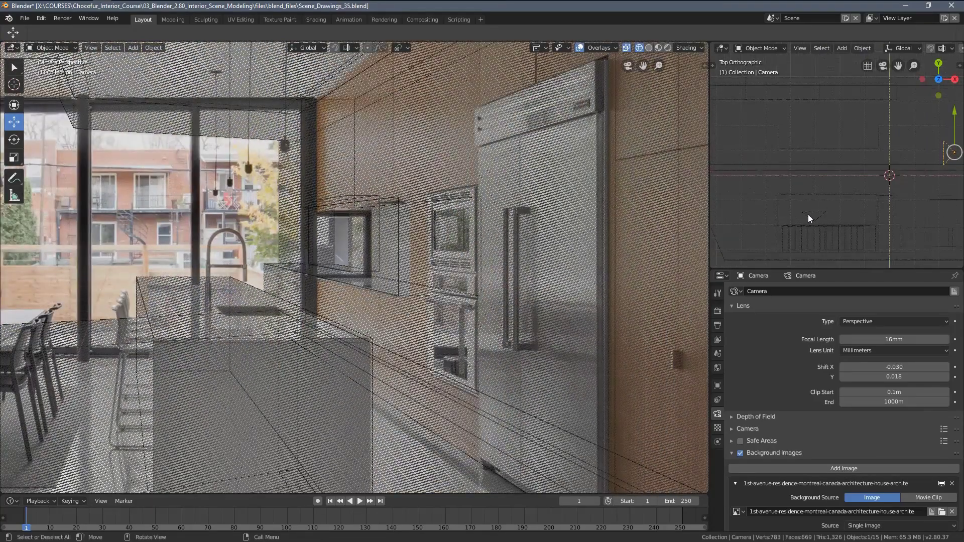
Return to the second camera and compare the cabinet wall, niche and island outlines with its photo
left_click(809, 215)
key("ctrl+KP_0")
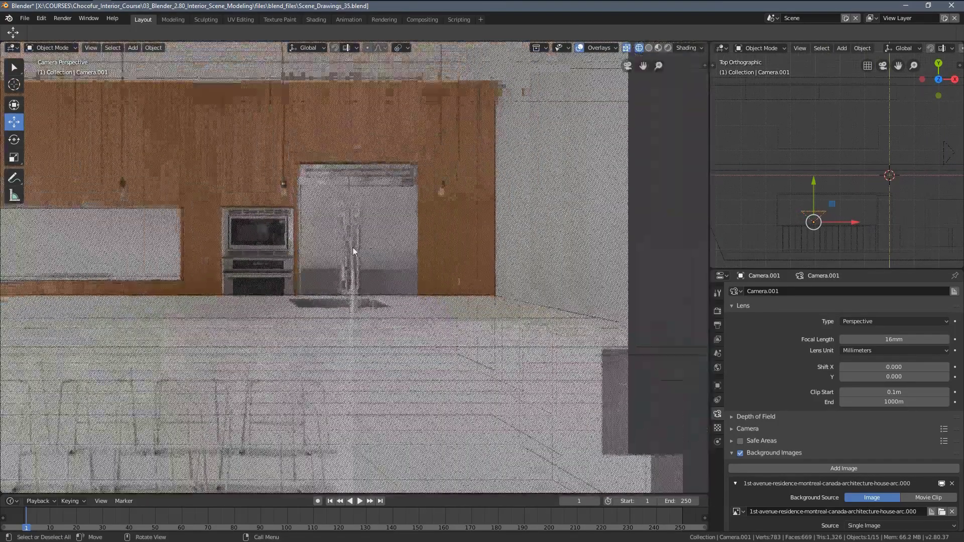
scroll(353, 248, "down", 2)
middle_click_drag(314, 224, 427, 222, "shift")
scroll(375, 190, "up", 3)
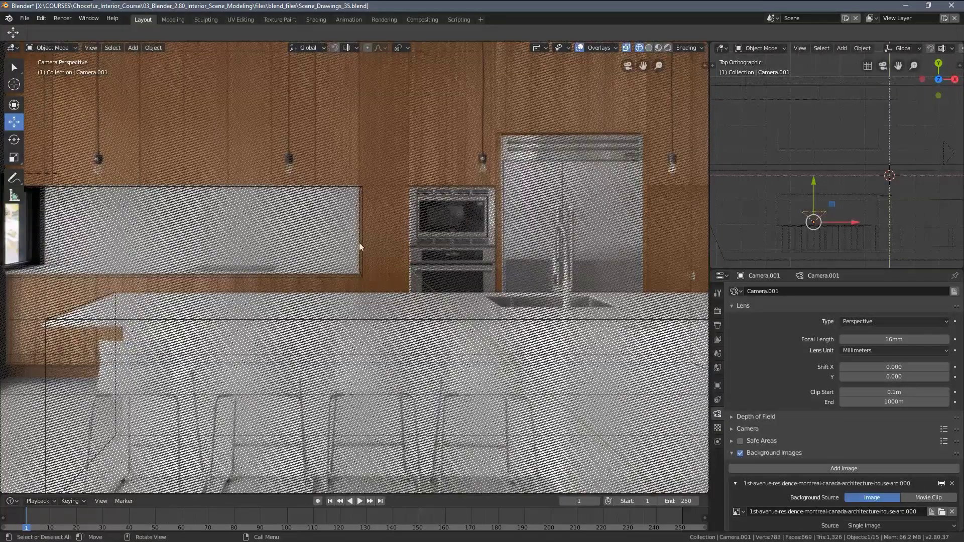
scroll(360, 246, "down", 3)
scroll(277, 229, "left", 1, "ctrl")
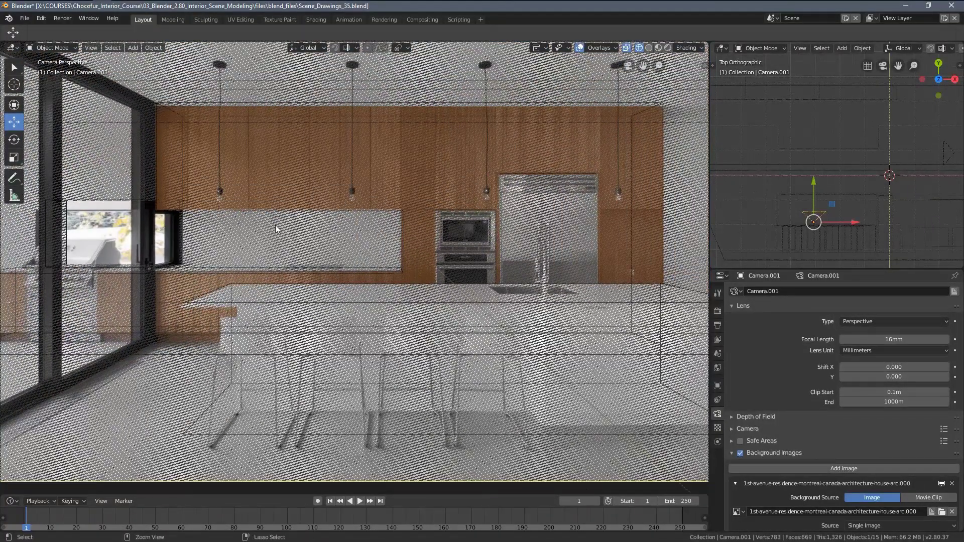
scroll(277, 229, "down", 4)
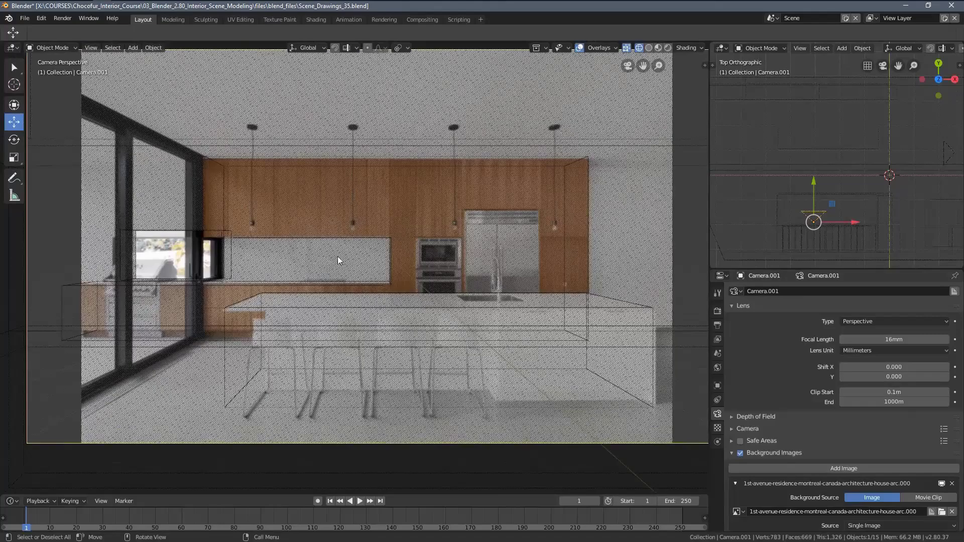
scroll(409, 247, "up", 2)
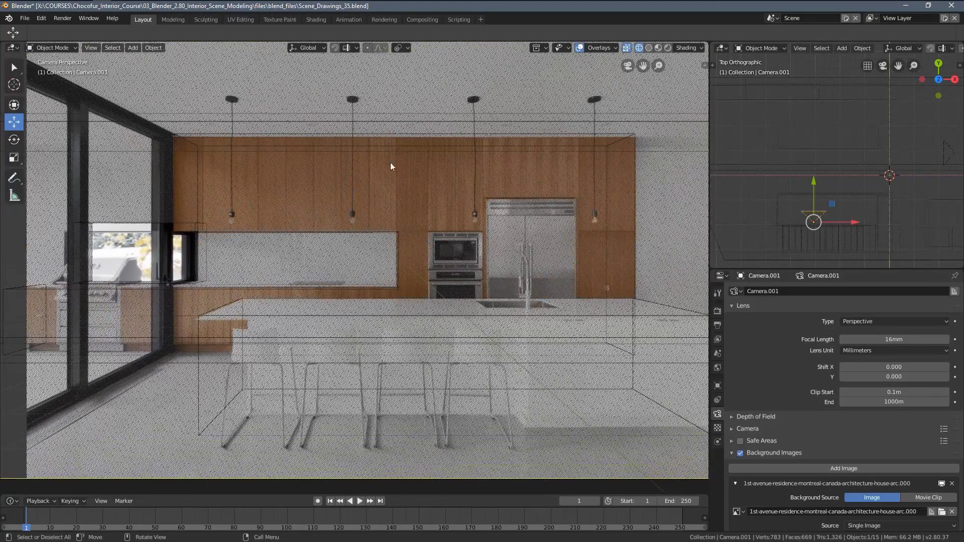
Inspect the cabinet block's face divisions in solid-shaded edit mode and deselect its faces
left_click(405, 188)
key("Tab")
key("z")
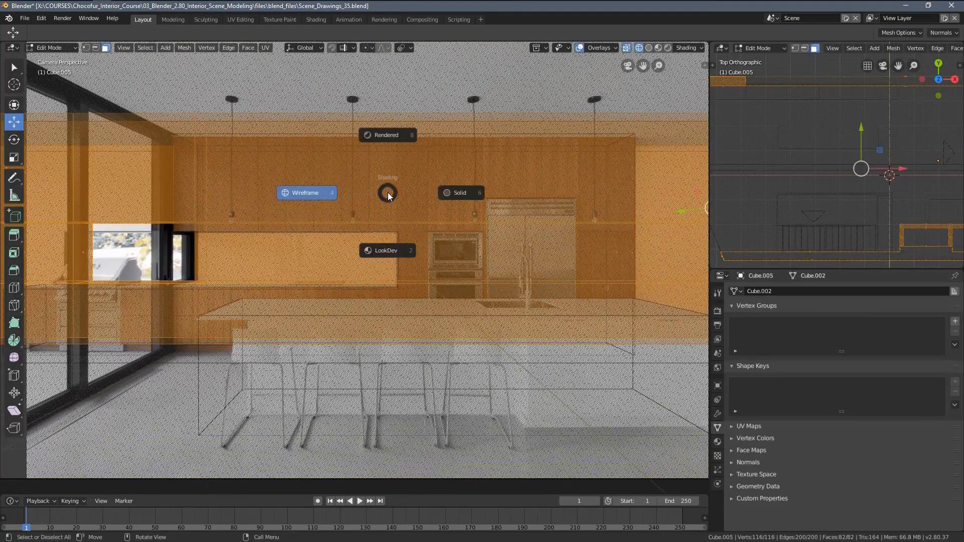
left_click(442, 190)
key("Tab")
left_click(431, 183)
key("Tab")
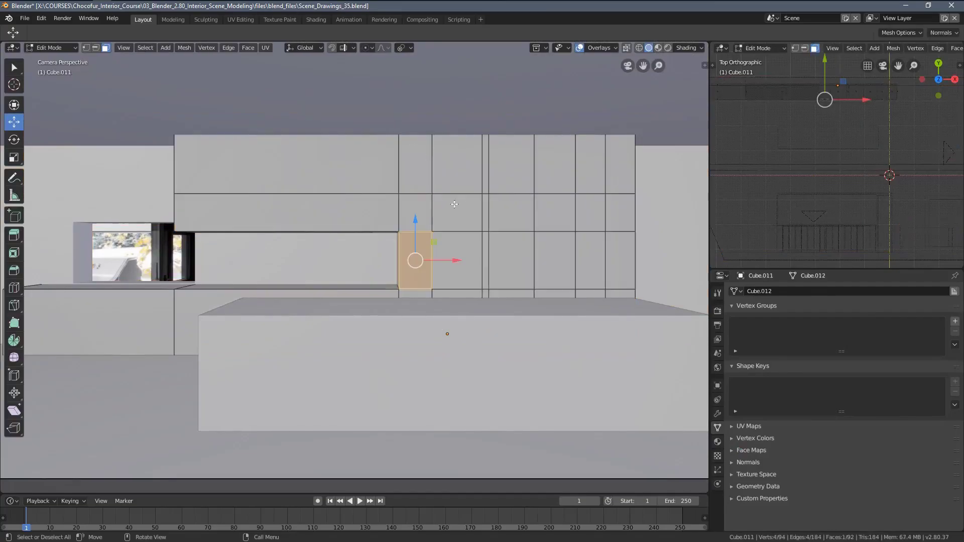
key("alt+a")
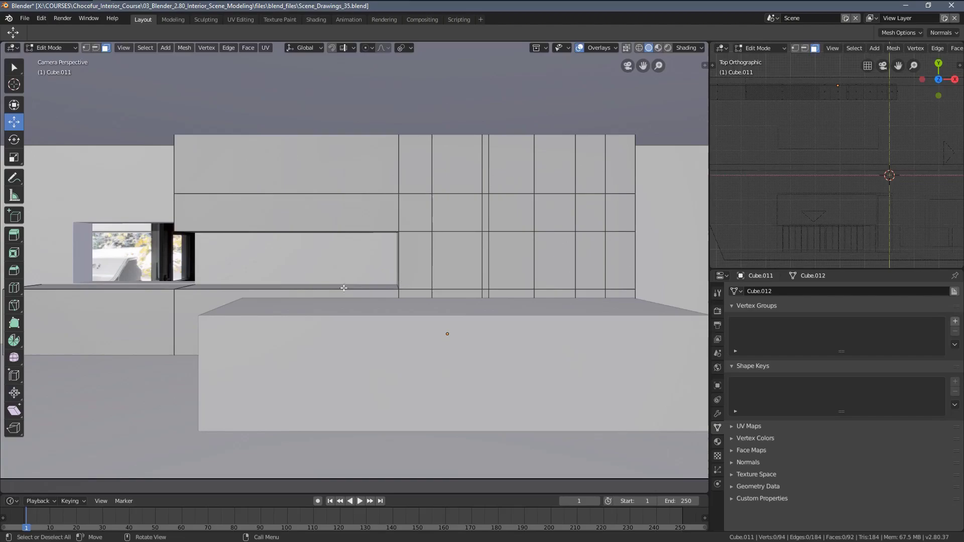
middle_click_drag(323, 309, 334, 290, "shift")
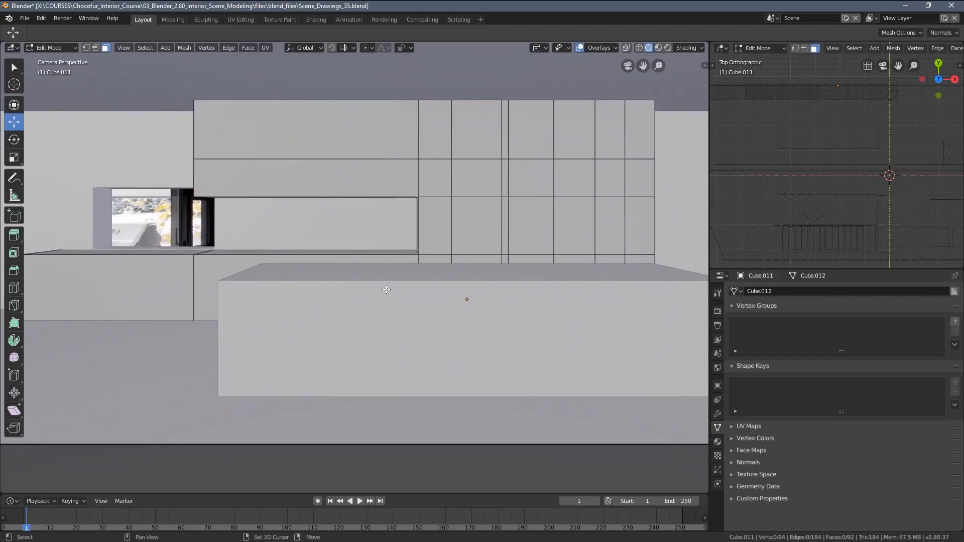
key("Tab")
Check the low cabinet run below the window against the photo in wireframe edit mode
middle_click_drag(337, 255, 374, 318, "shift")
middle_click_drag(112, 282, 186, 267, "shift")
middle_click_drag(187, 268, 170, 244, "ctrl")
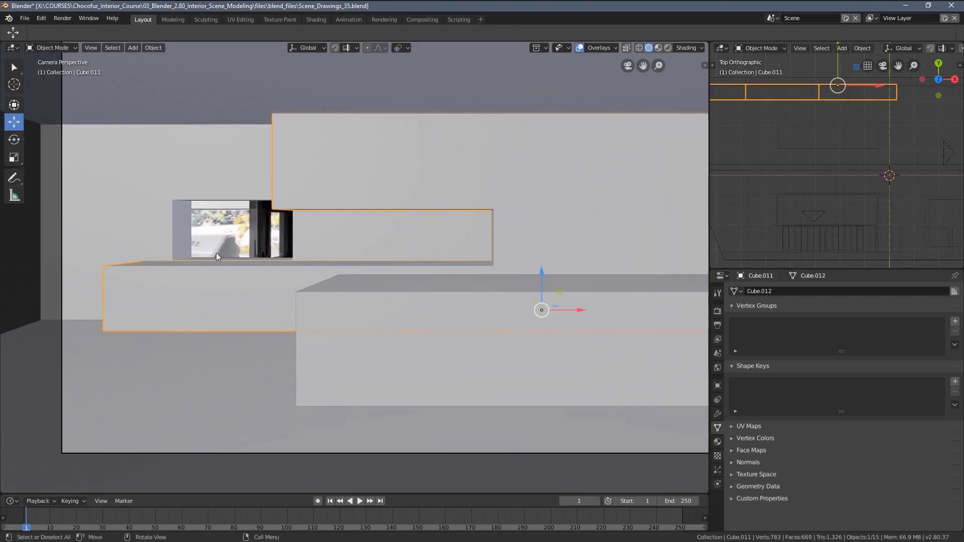
key("Tab")
key("z")
left_click(271, 269)
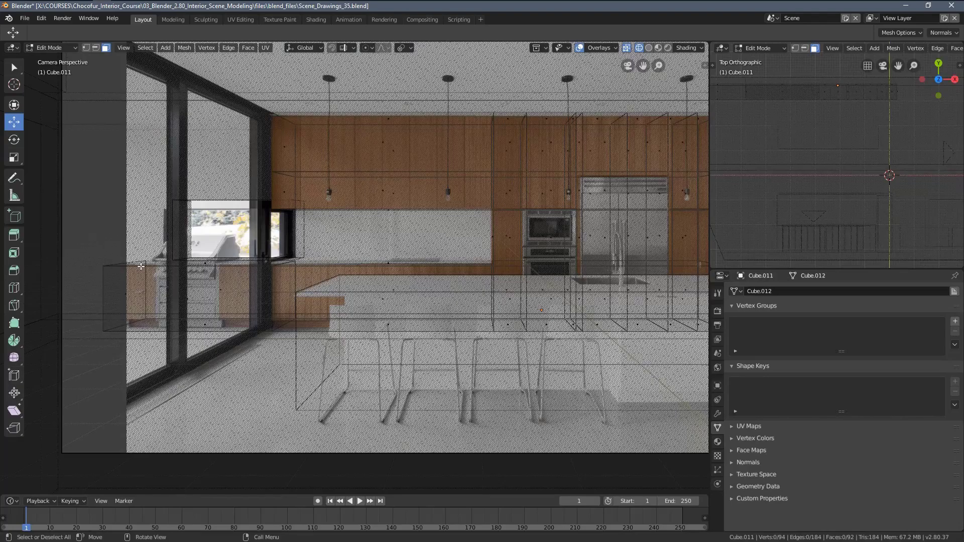
scroll(141, 266, "up", 2)
scroll(182, 239, "down", 2)
key("Tab")
Select the kitchen island and view its block in solid shading and over the photo in wireframe
key("z")
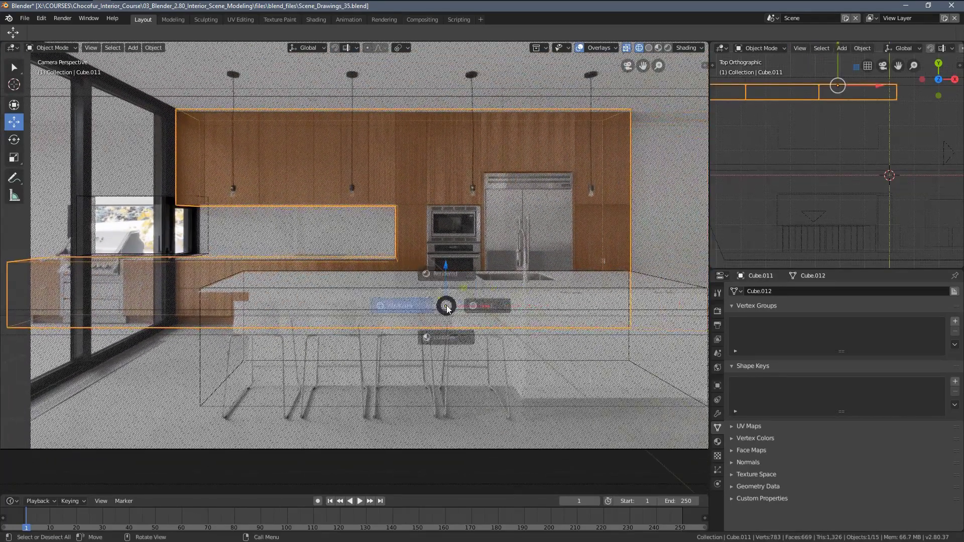
left_click(517, 312)
left_click(554, 336)
middle_click_drag(557, 330, 493, 324, "shift")
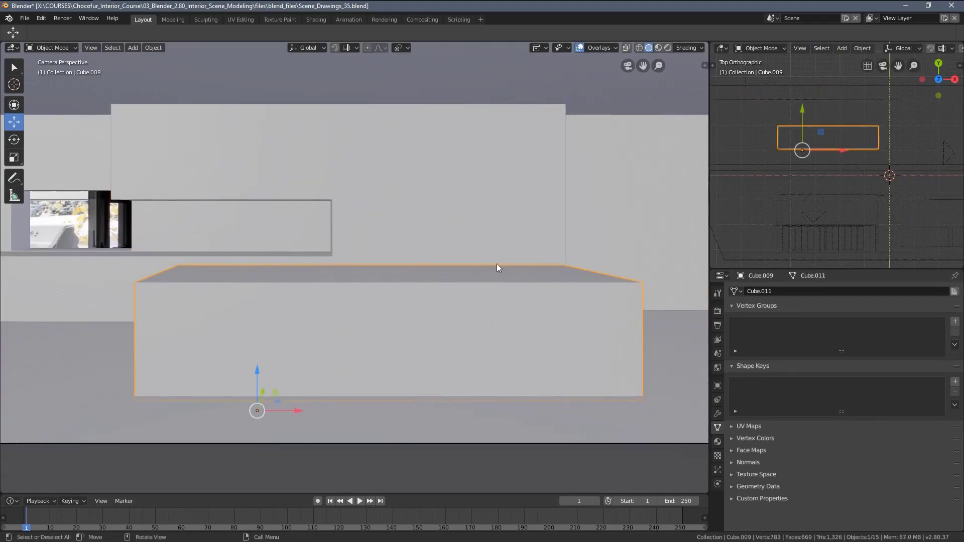
key("z")
left_click(467, 352)
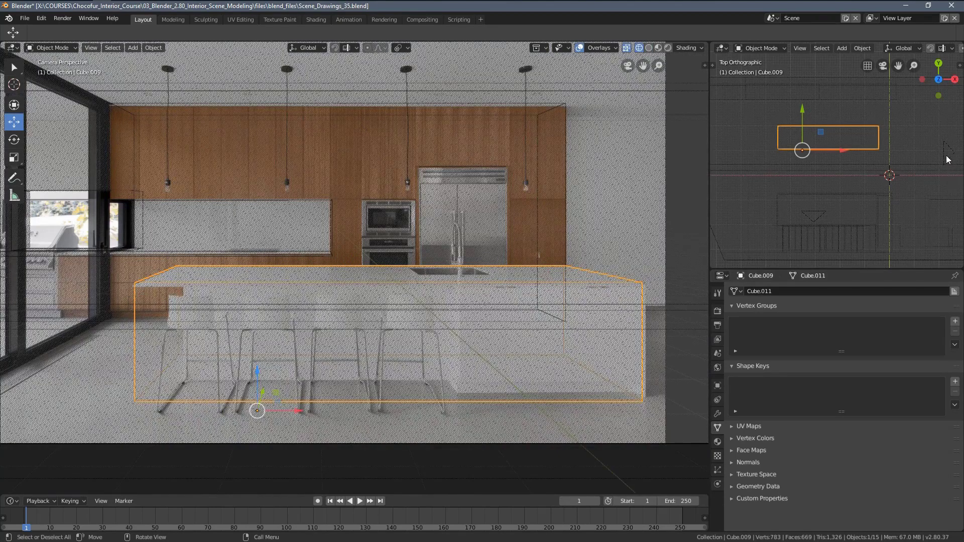
Examine the island's base, stool side and outer edges against the photo, highlighting all its faces in edit mode
scroll(495, 349, "up", 3)
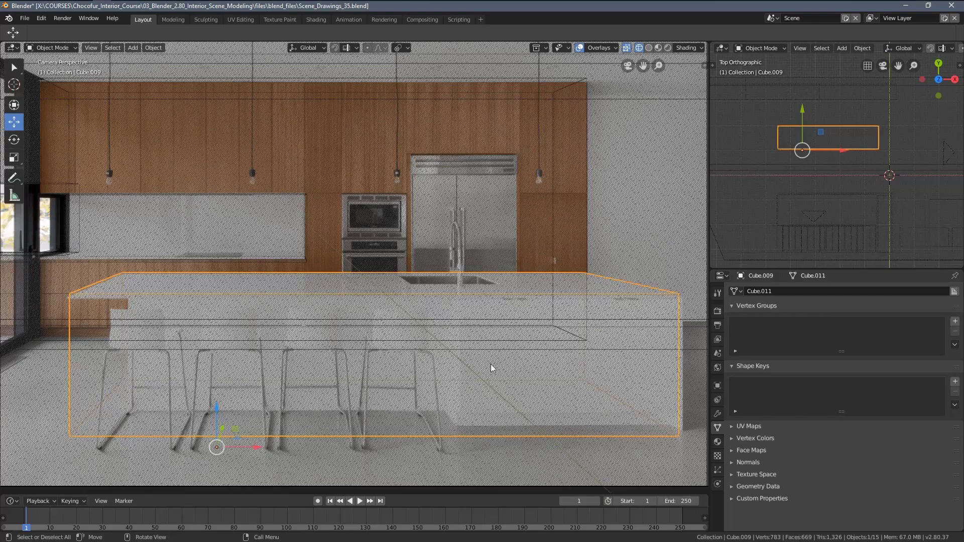
scroll(492, 368, "up", 3)
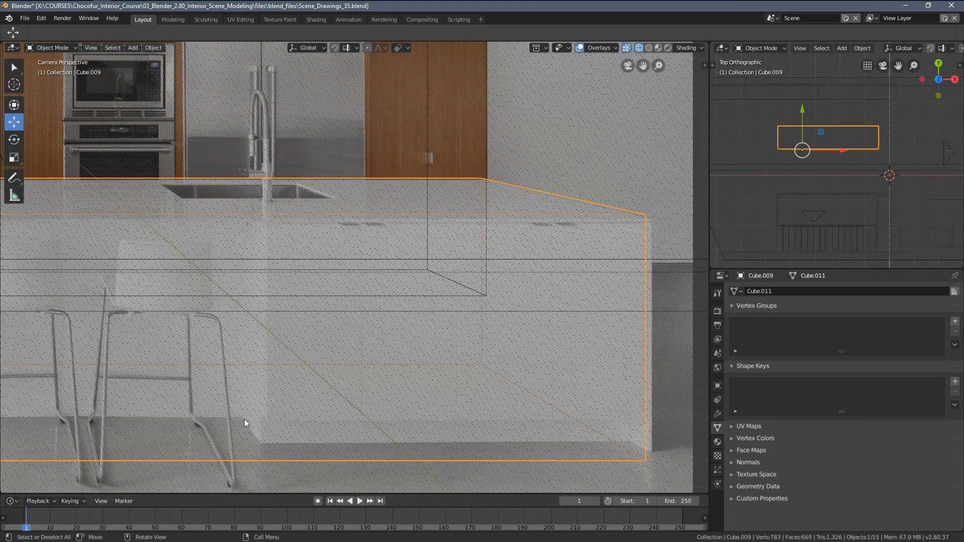
middle_click_drag(256, 430, 472, 417, "shift")
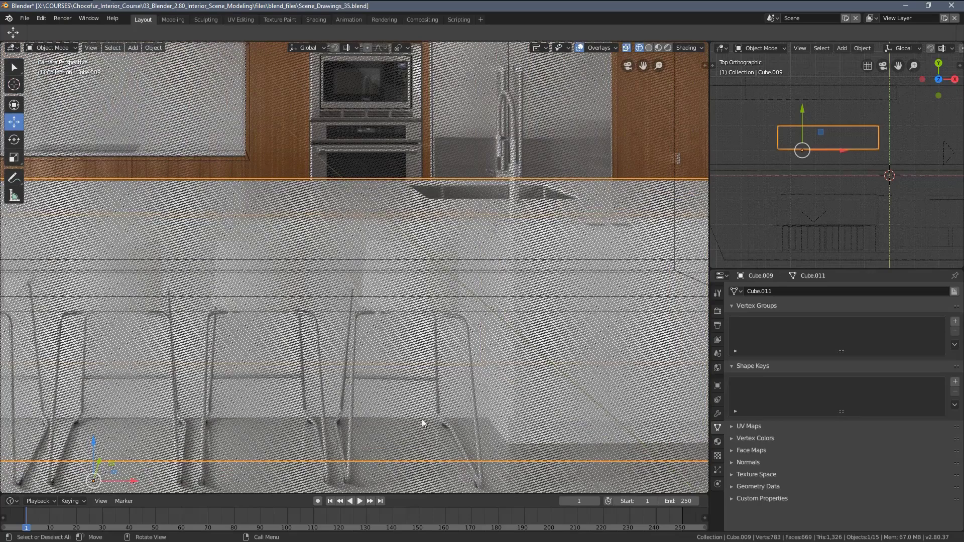
scroll(505, 441, "down", 3)
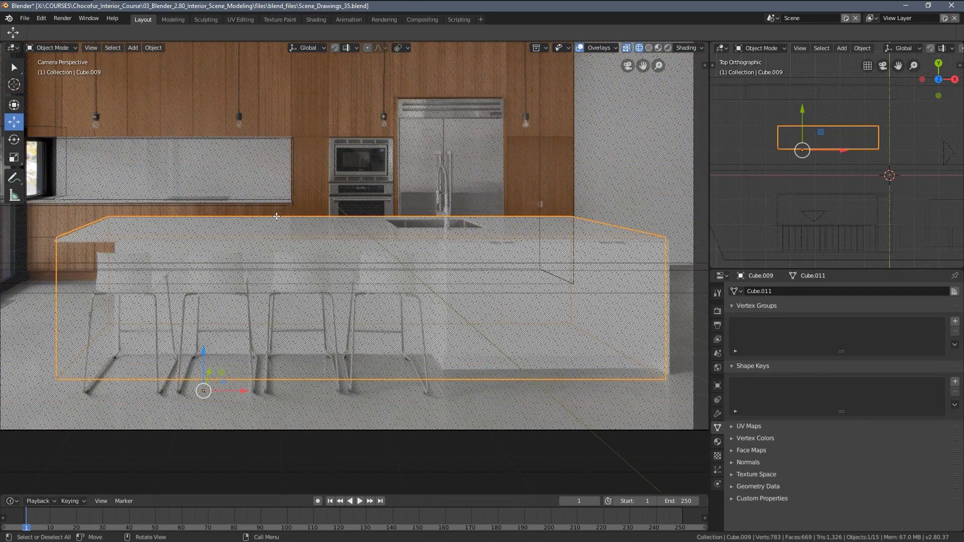
key("Tab")
key("a")
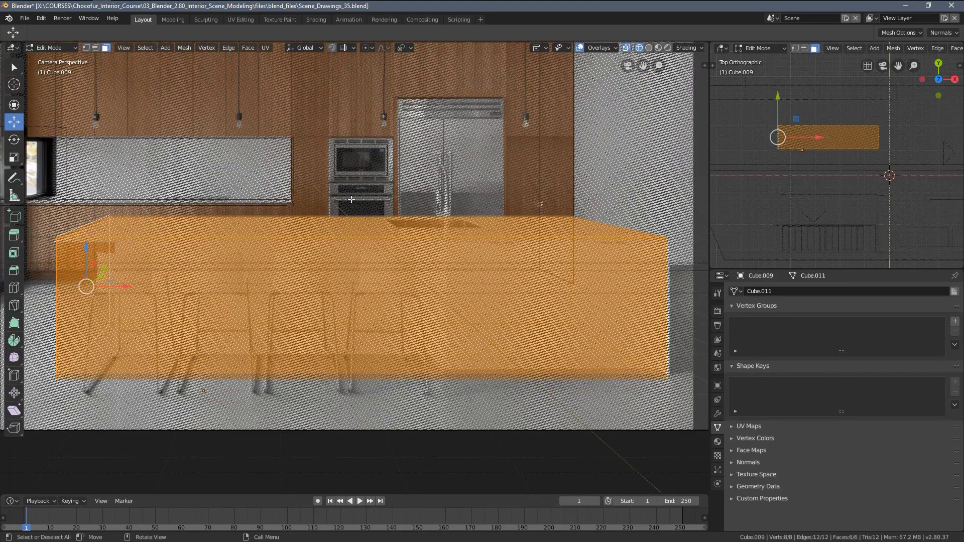
middle_click_drag(480, 291, 490, 308, "shift")
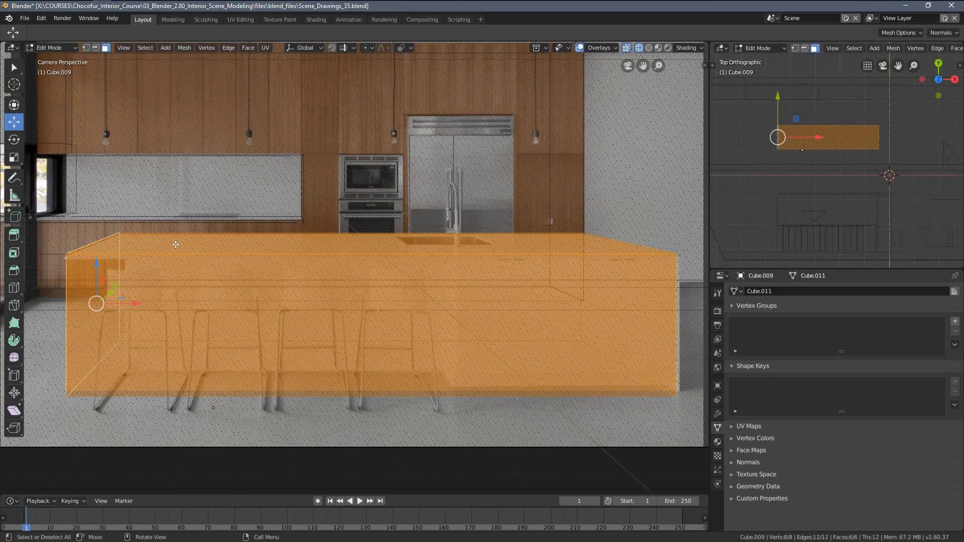
key("Tab")
Make the camera facing the island's short end the active view and examine the island over its photo in wireframe
left_click(943, 150)
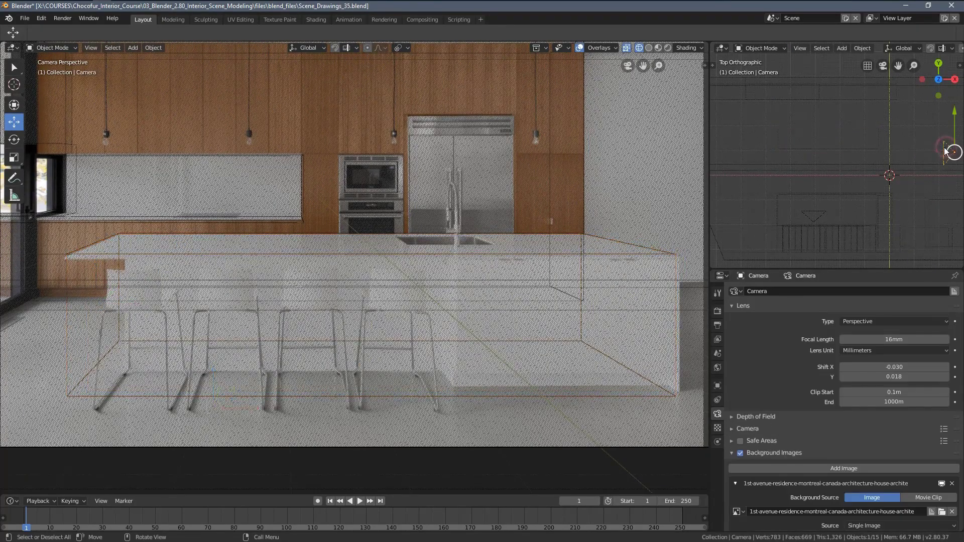
key("ctrl+KP_0")
scroll(372, 263, "up", 2)
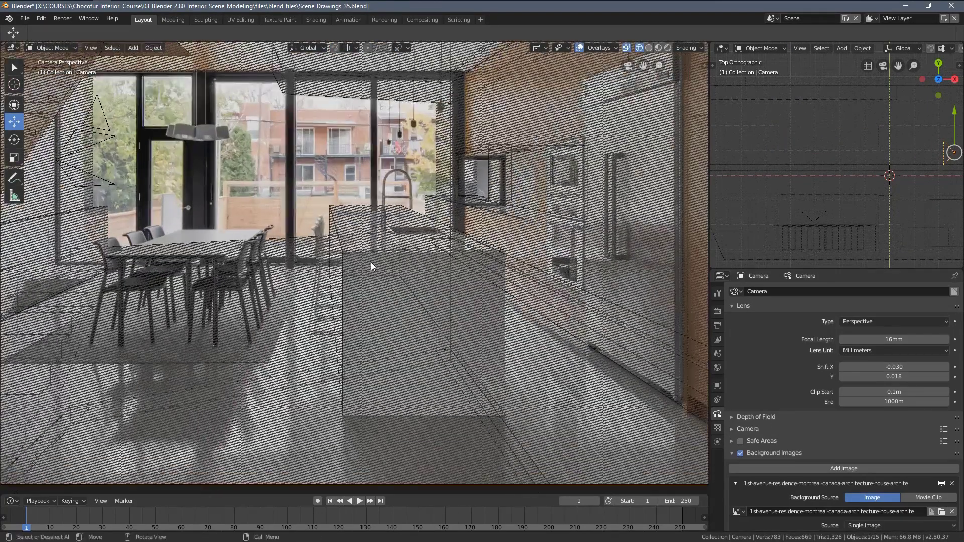
scroll(373, 262, "up", 3)
Inspect the island, staircase and cabinet wall in solid shading through the active camera
key("z")
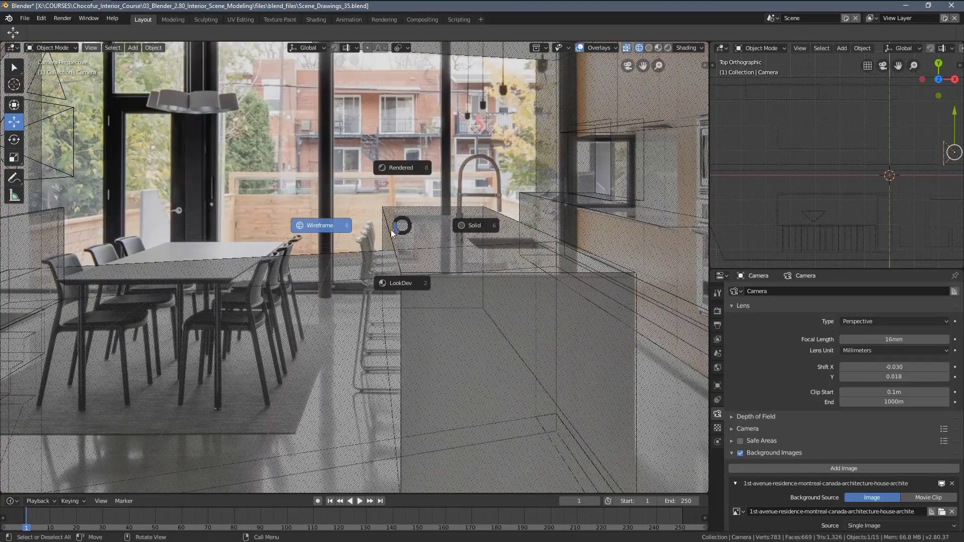
left_click(469, 233)
key("Home")
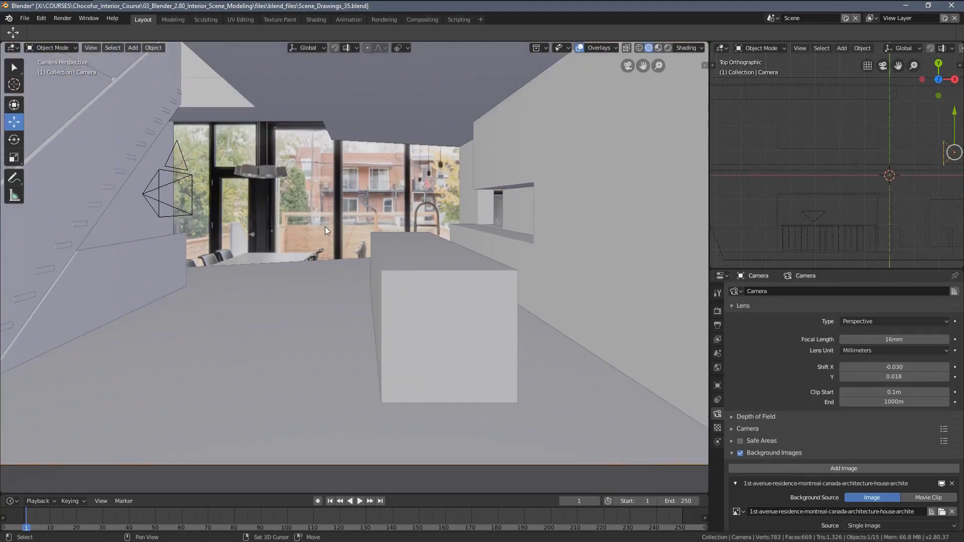
middle_click_drag(325, 231, 387, 291, "shift")
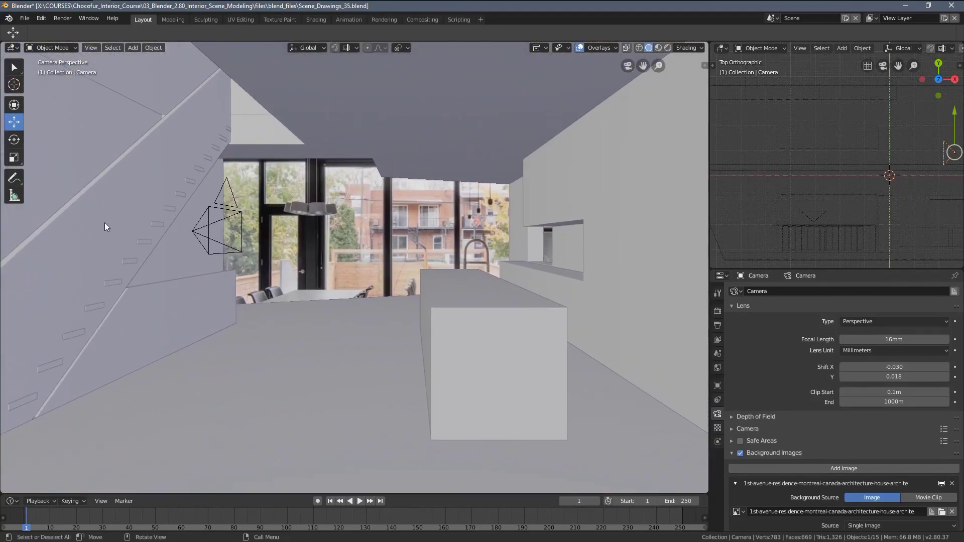
scroll(315, 271, "down", 2)
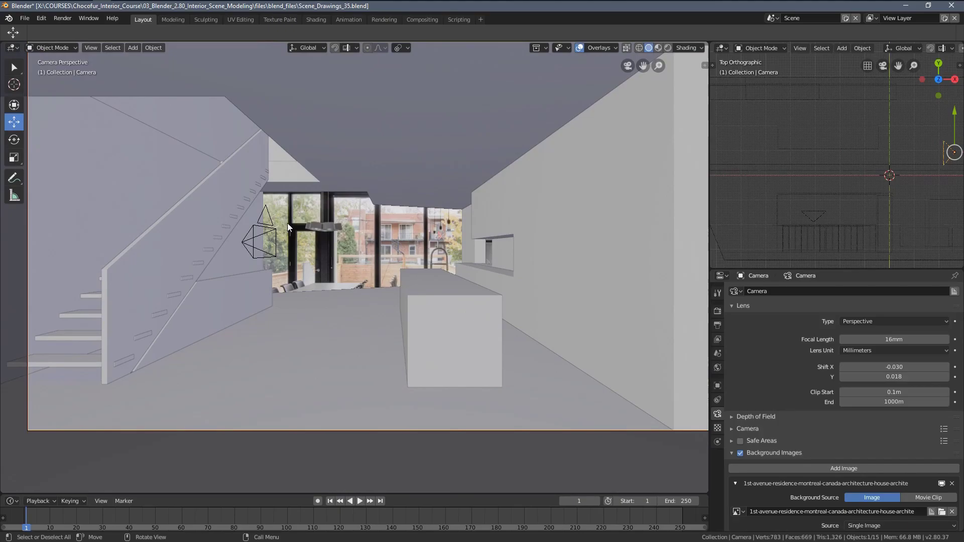
Compare the staircase, dining area and island outlines with the camera photo in wireframe shading
key("z")
left_click(227, 271)
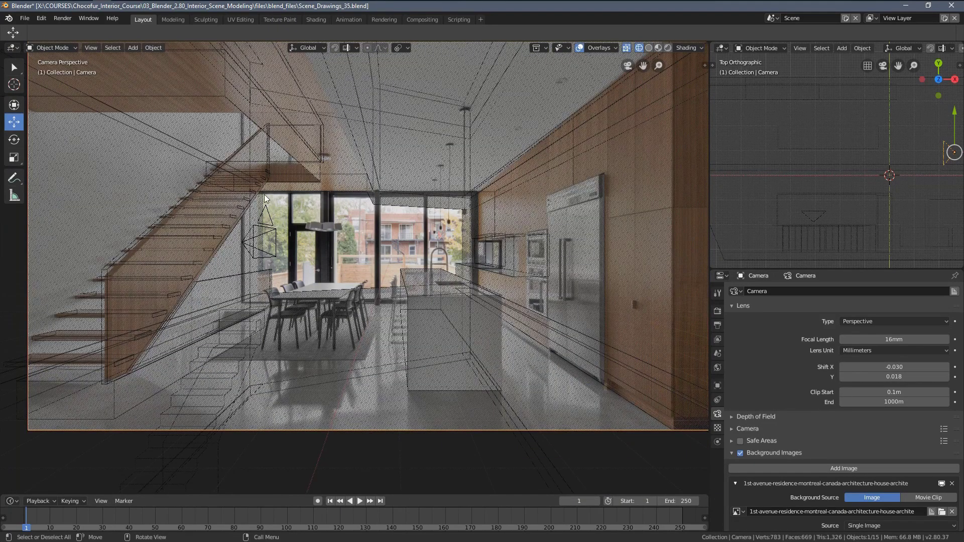
scroll(264, 198, "up", 2)
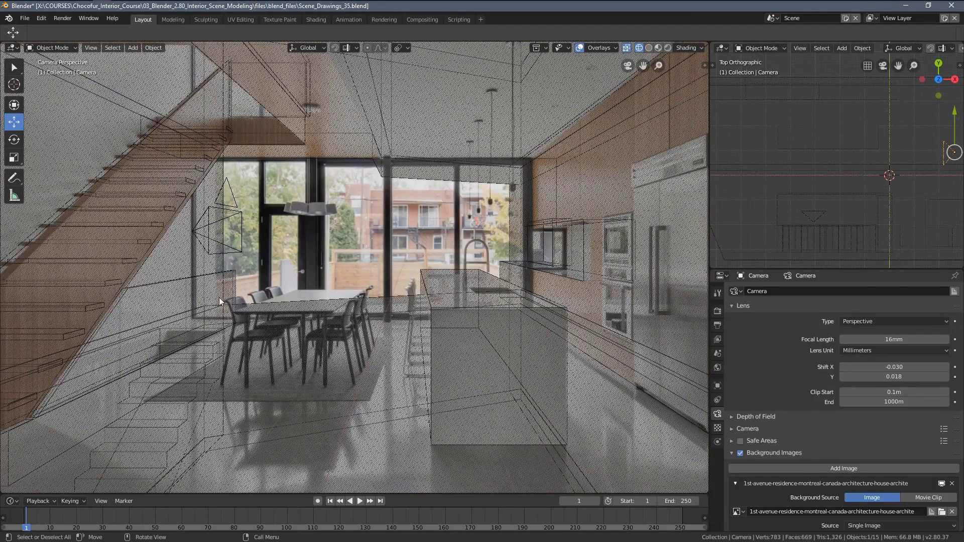
scroll(435, 276, "down", 2)
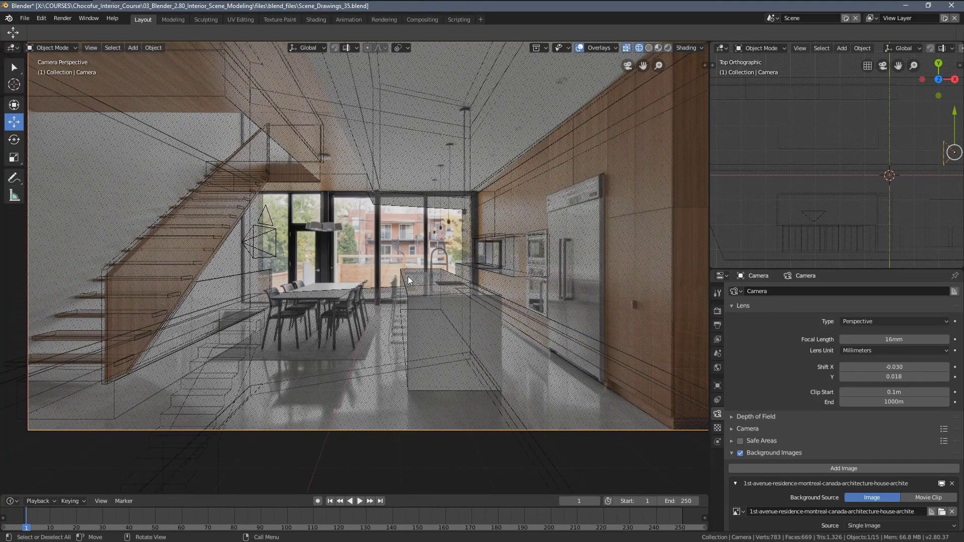
Return the camera view to solid shading and select the kitchen island block
key("z")
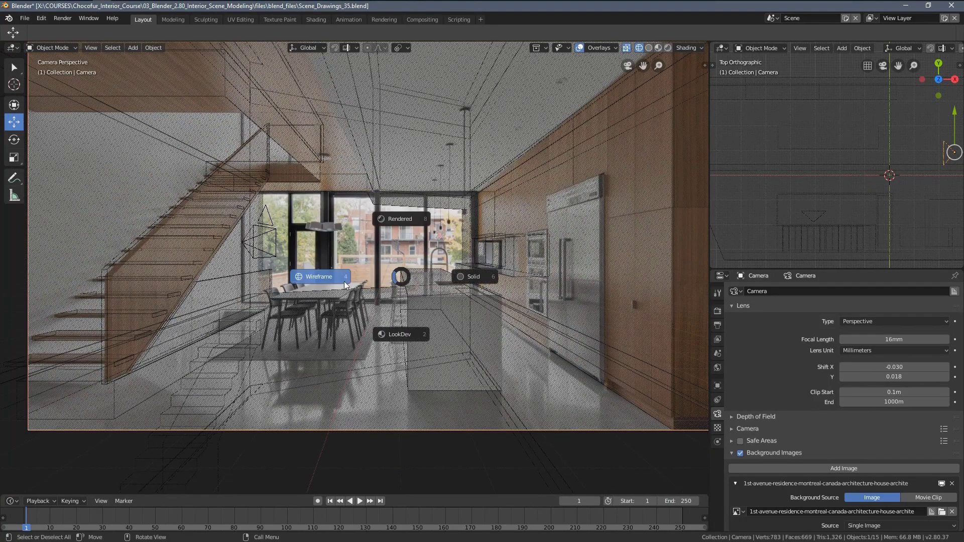
left_click(469, 285)
middle_click_drag(277, 222, 290, 242, "shift")
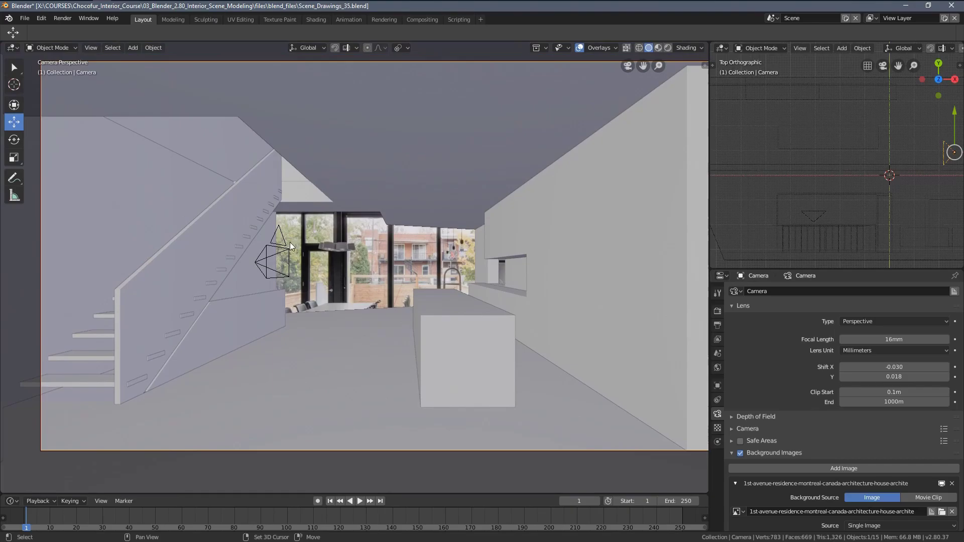
left_click(460, 320)
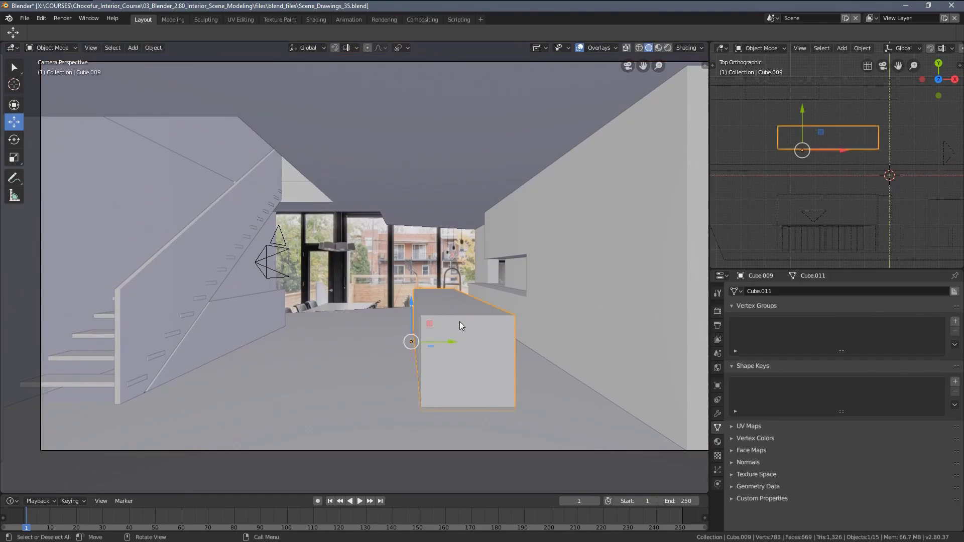